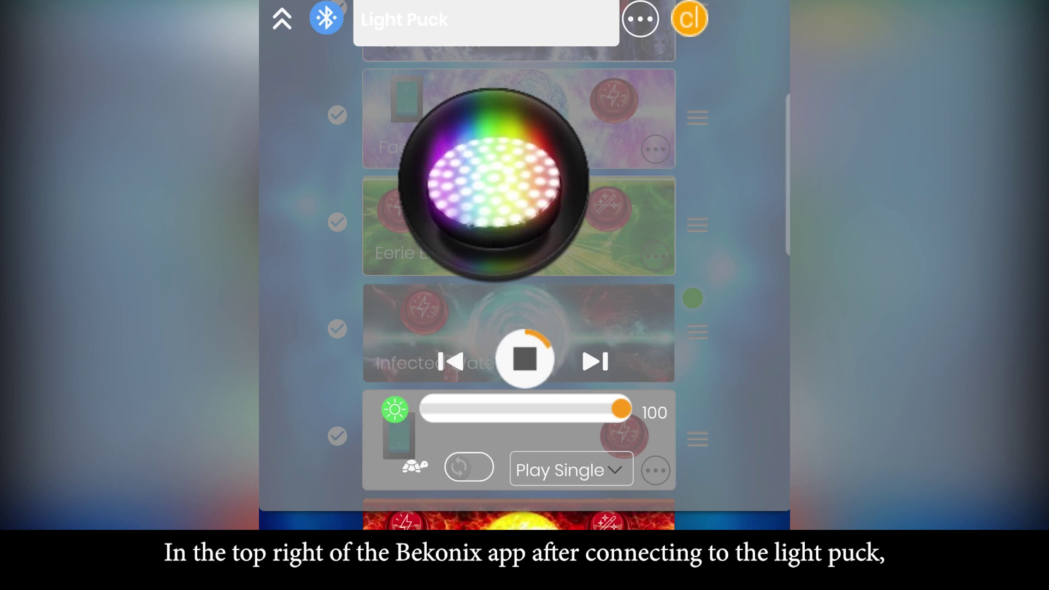
- Open the Light Puck folder from the app's three-dots menu
click(640, 19)
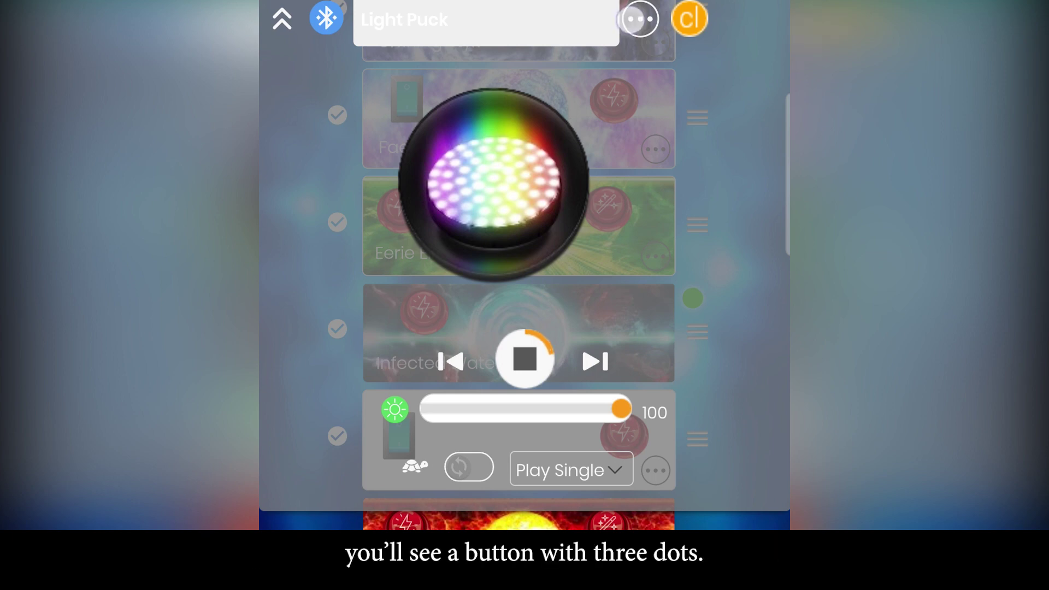
click(643, 157)
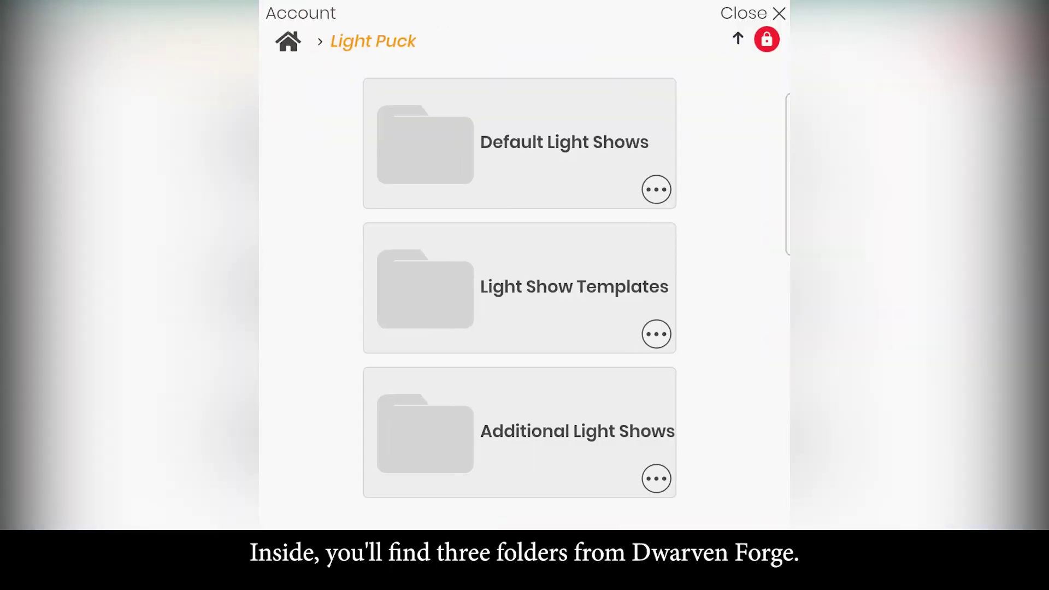
- Browse to 5.5.22 - Wildlands Fulfillment and copy Lava Eruption to the device
click(546, 143)
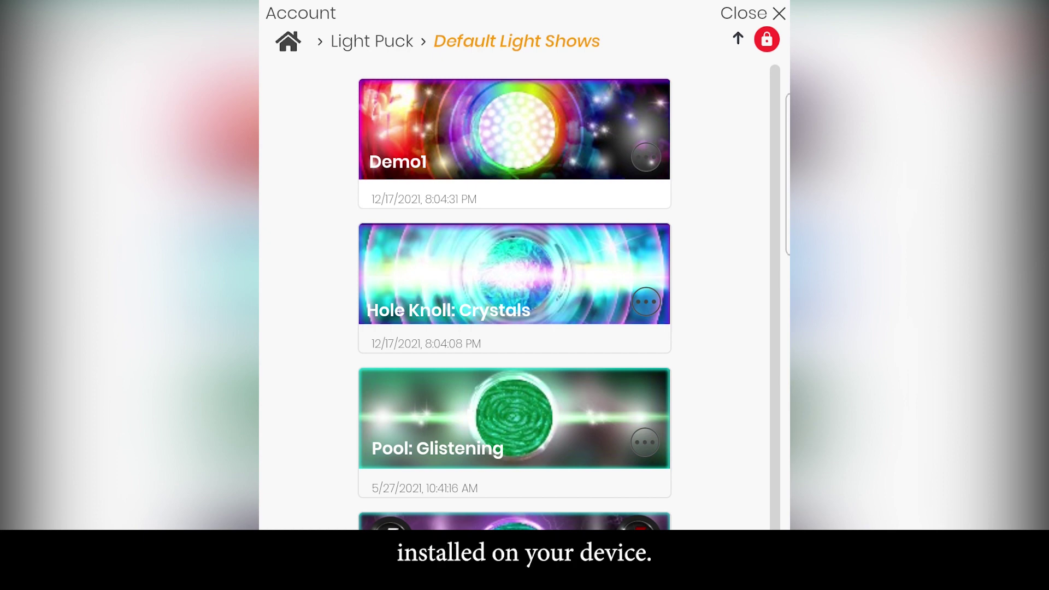
click(534, 286)
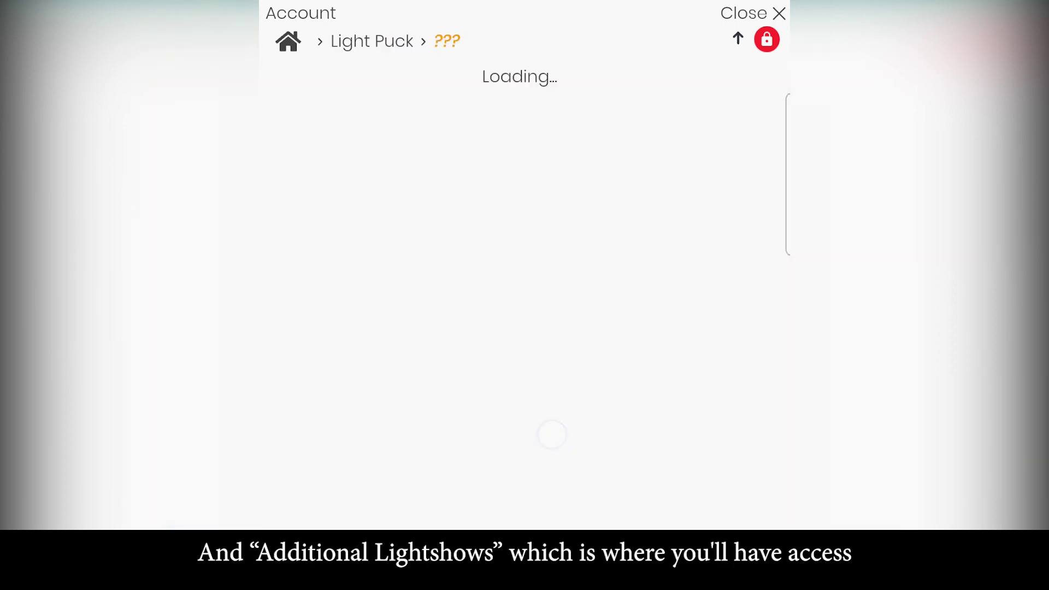
click(553, 143)
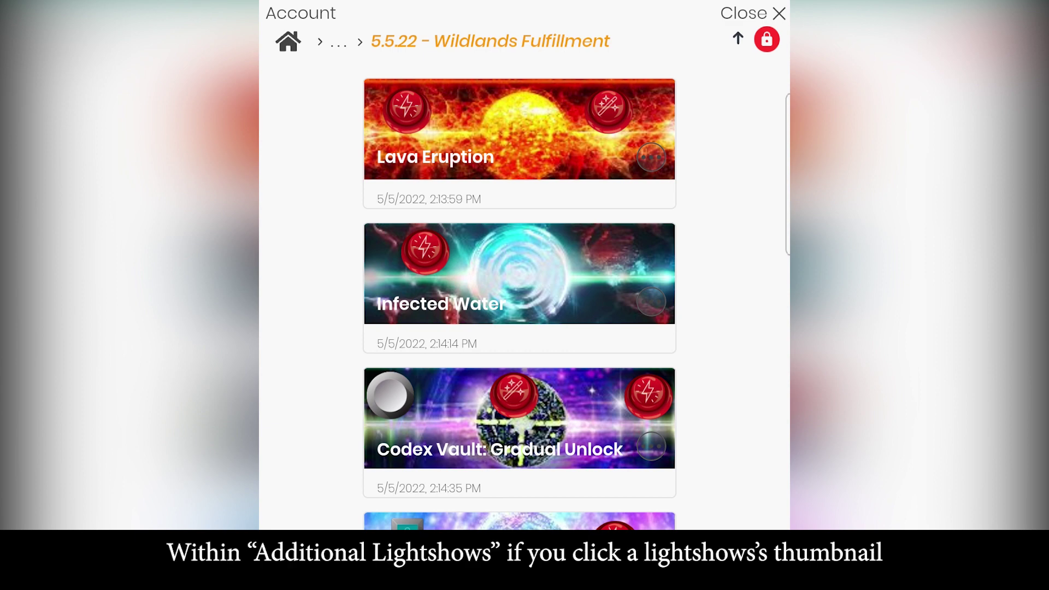
click(521, 135)
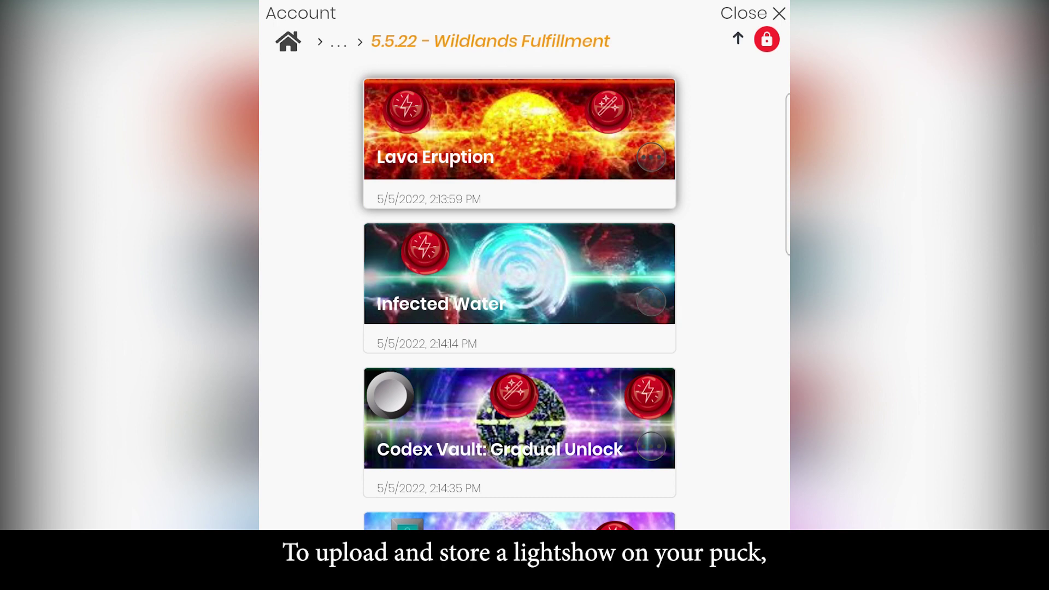
click(651, 158)
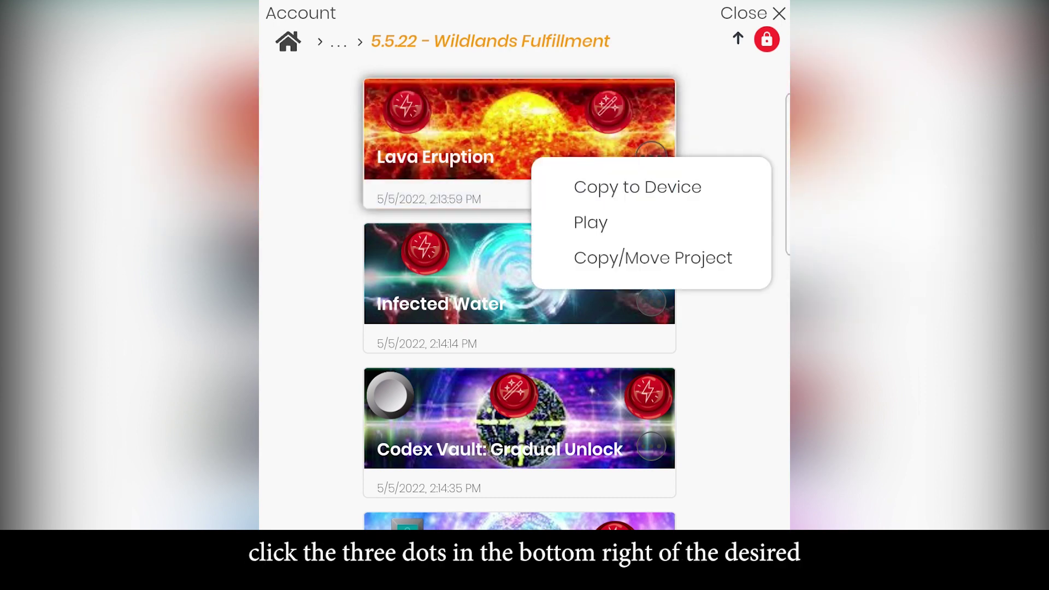
click(637, 187)
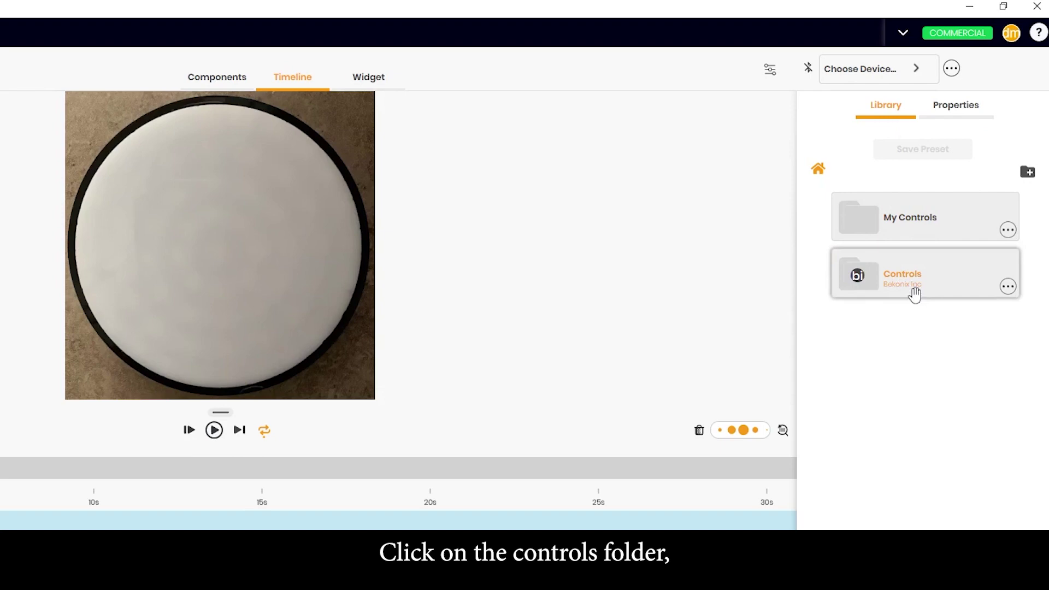
- Open Controls > Addressable LED Effects in the Library panel
click(915, 290)
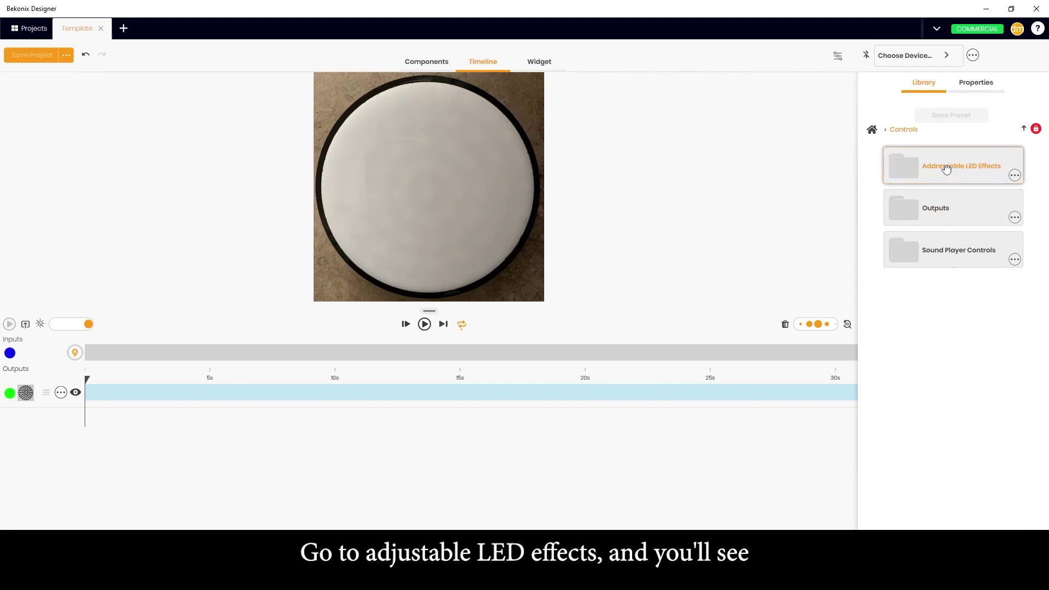
click(916, 224)
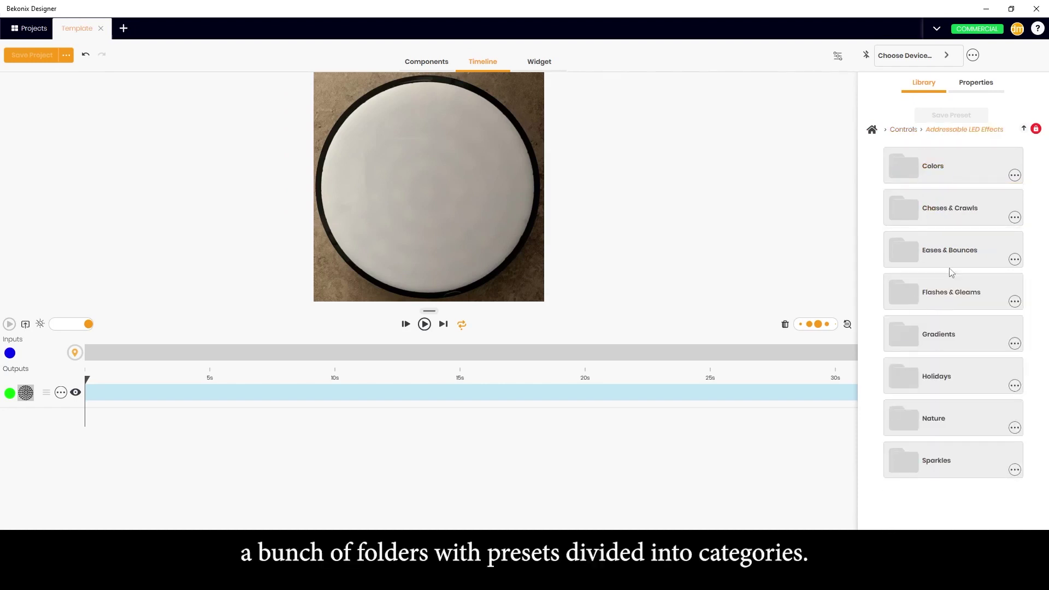
click(976, 169)
drag(957, 356, 147, 398)
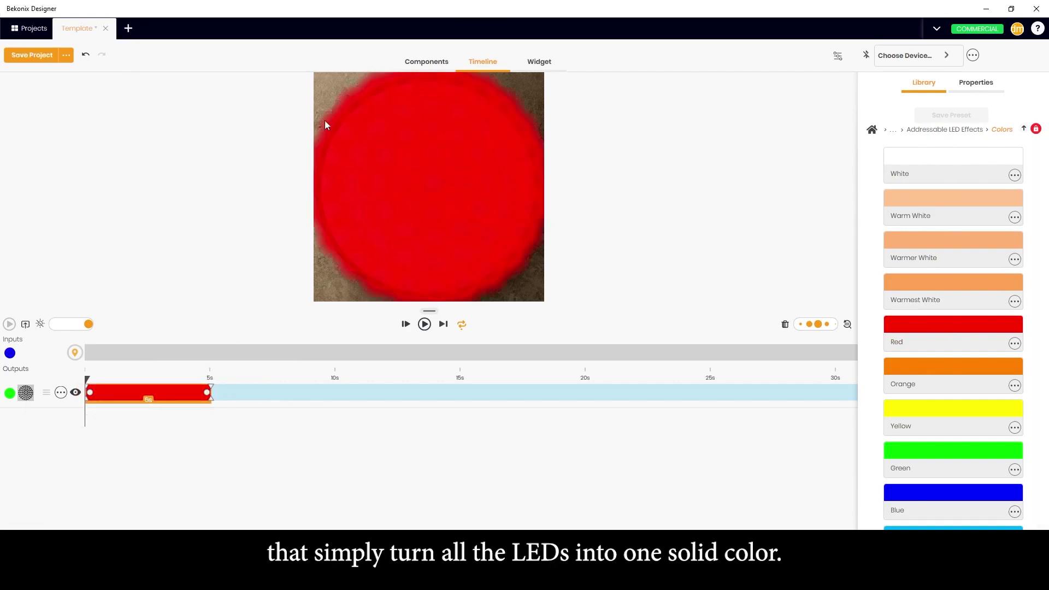
click(424, 324)
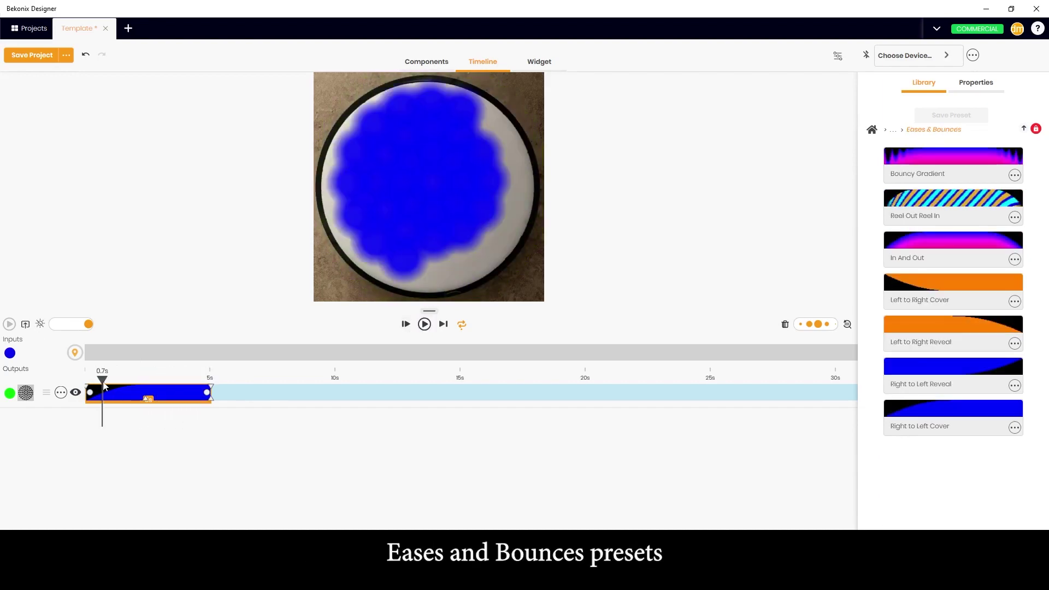
drag(105, 386, 77, 384)
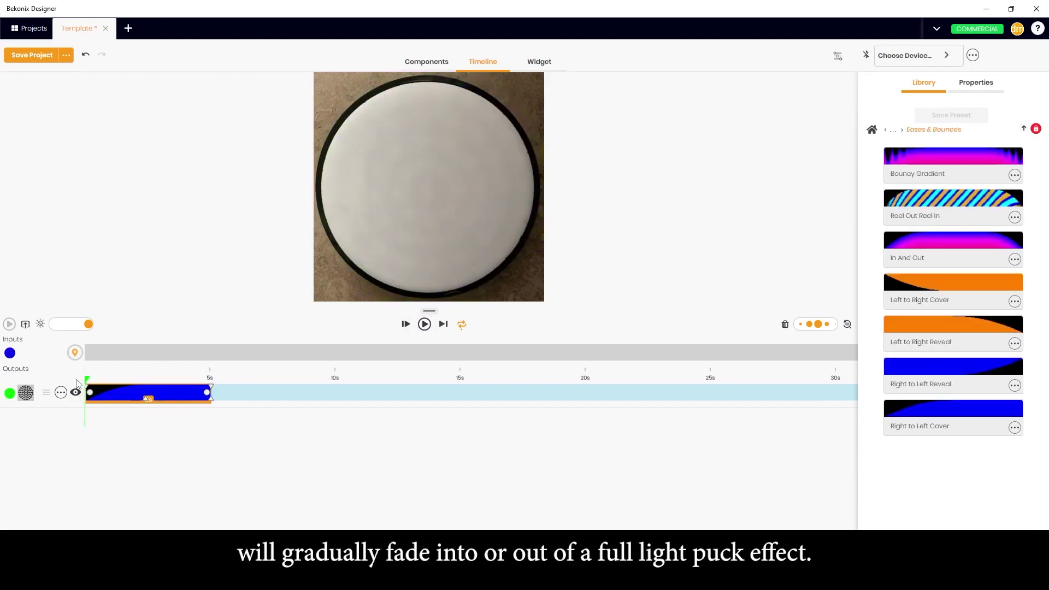
click(426, 324)
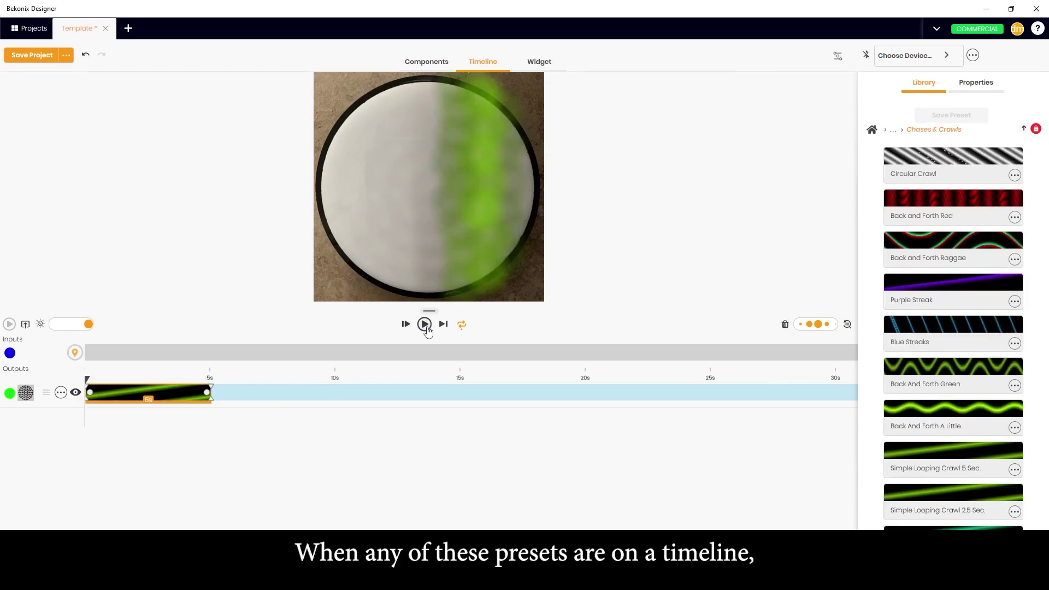
- Preview the Simple Looping Crawl 5 Sec. clip and stretch it to end at 10 seconds
click(426, 327)
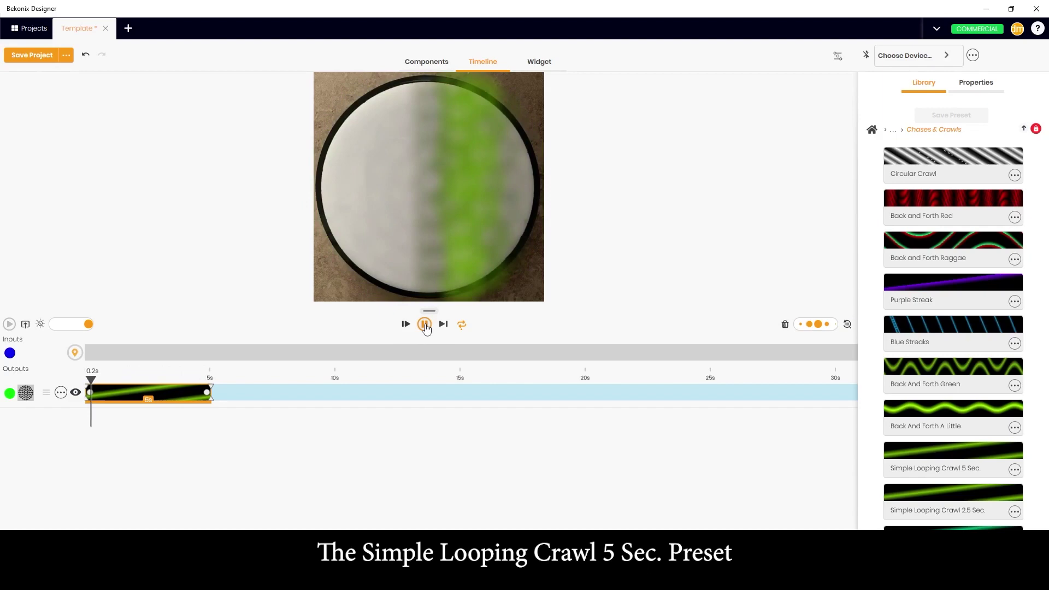
click(425, 327)
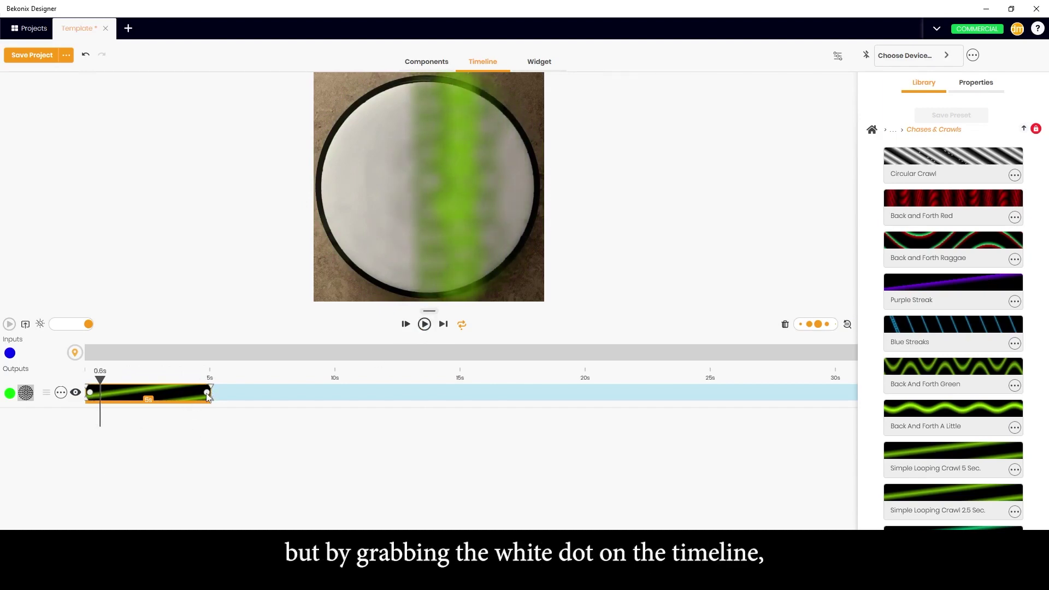
drag(214, 395, 328, 406)
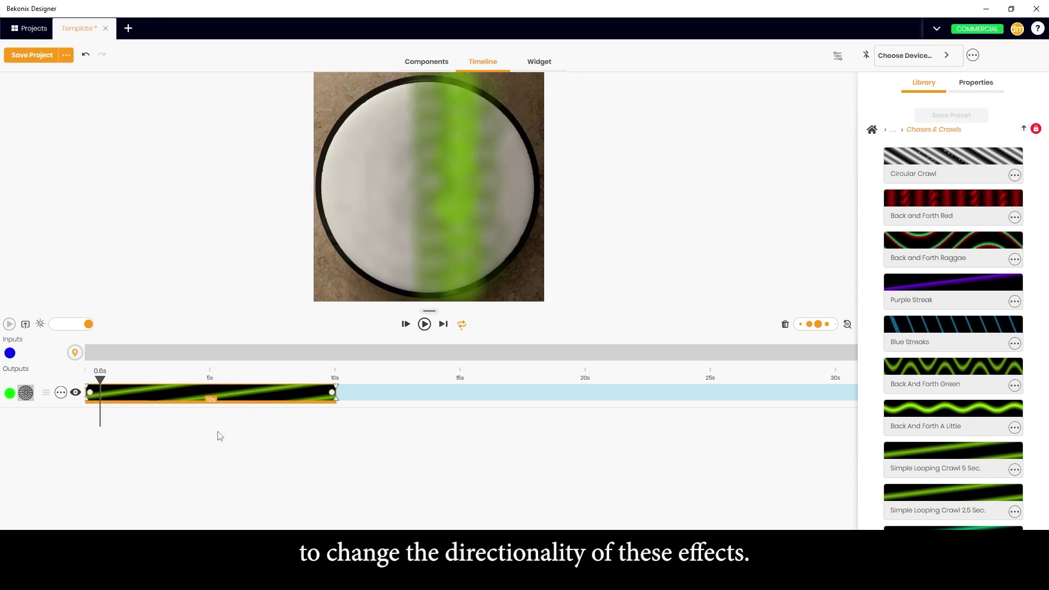
- Set the crawl clip's direction to Sequential in Properties and preview the purple swirl
double_click(250, 397)
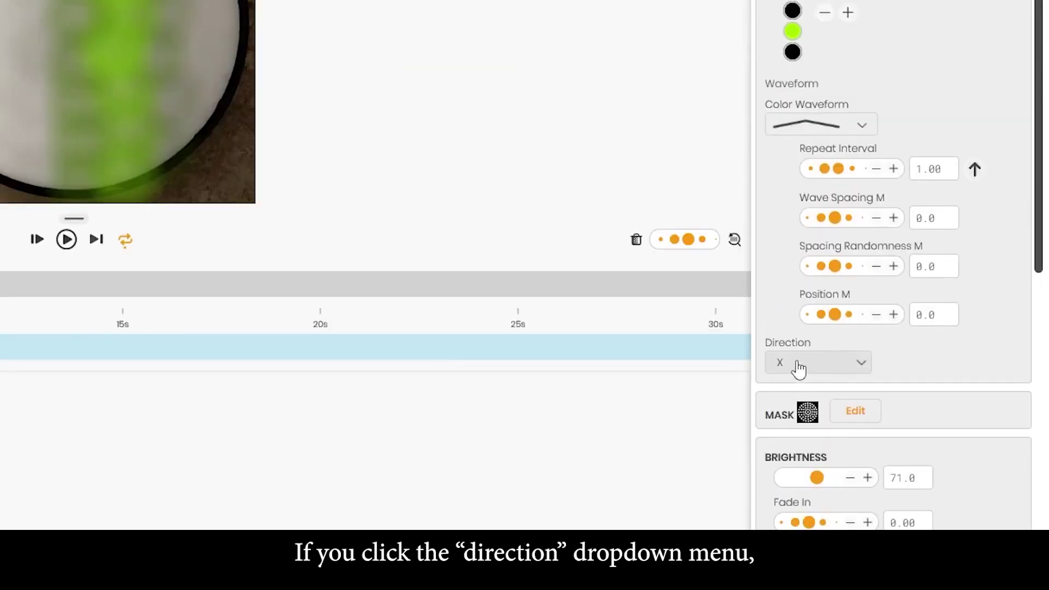
click(796, 370)
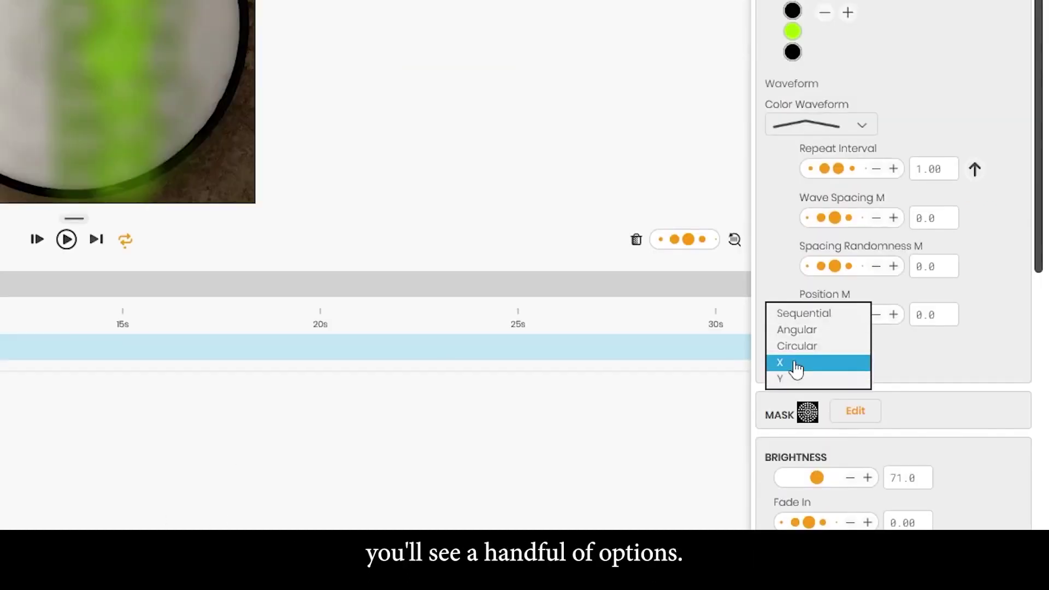
click(794, 346)
click(66, 239)
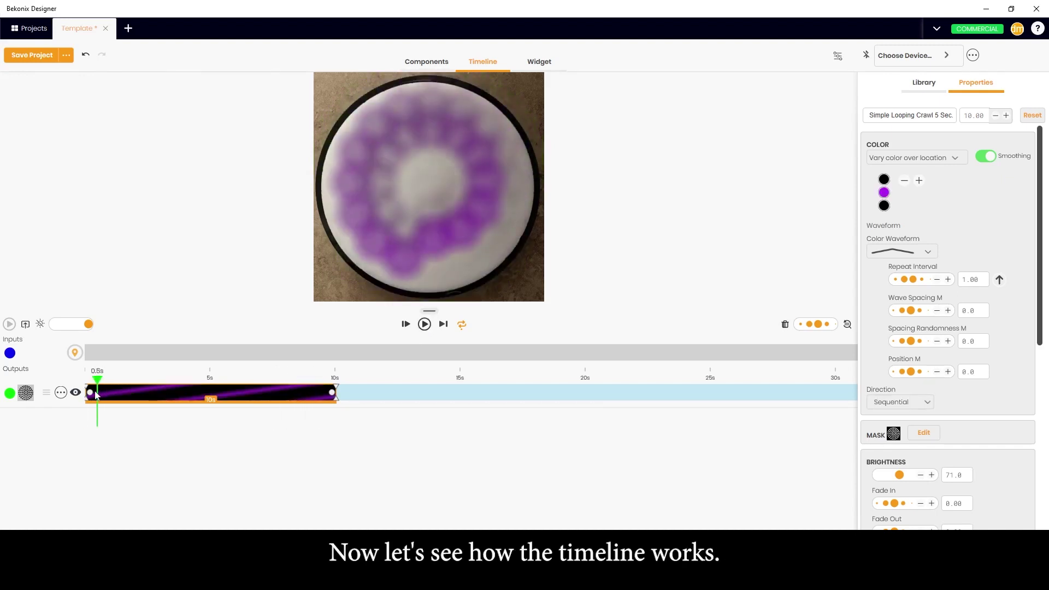
- Preview the swirl and set the gap before Blue Streaks to 1.5 seconds
click(419, 327)
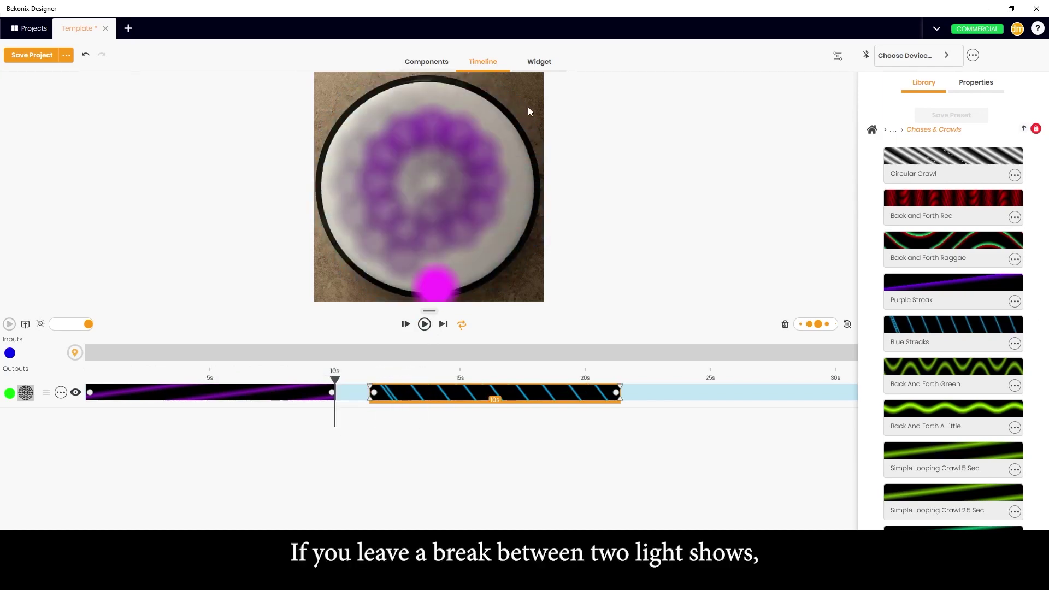
click(423, 325)
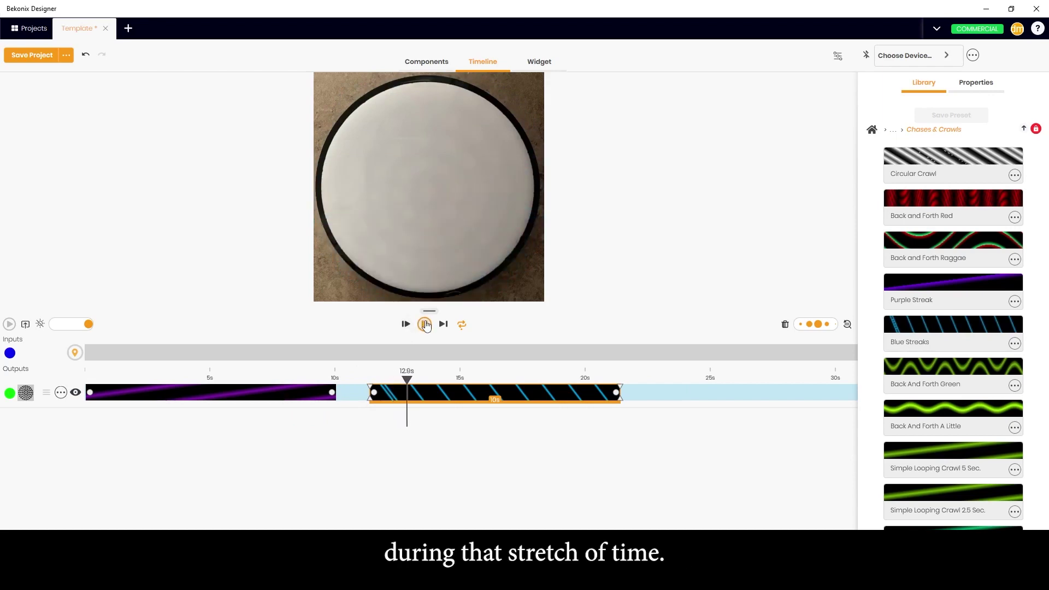
click(424, 324)
click(358, 394)
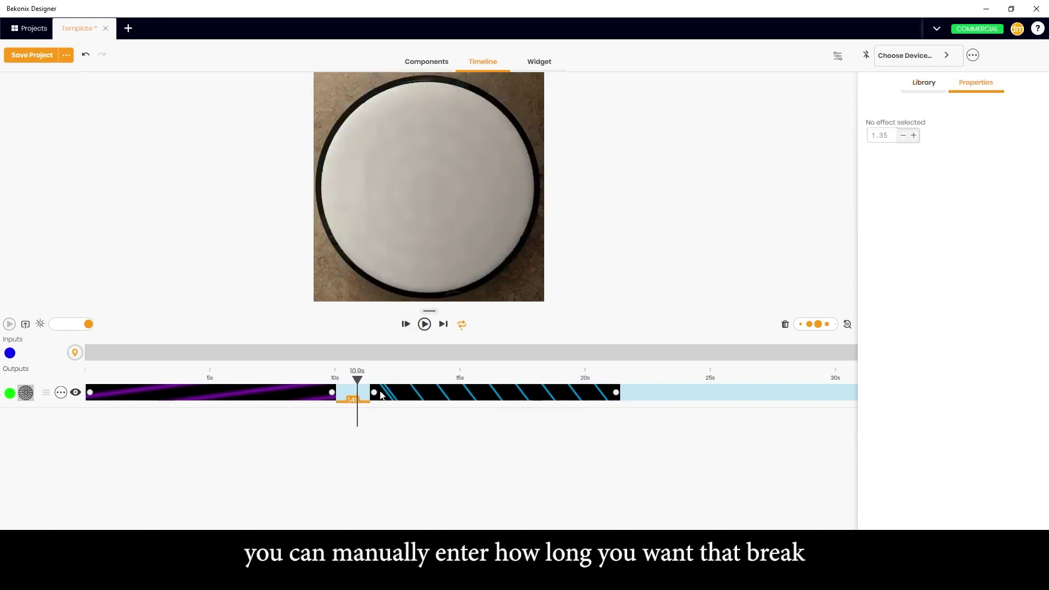
double_click(877, 137)
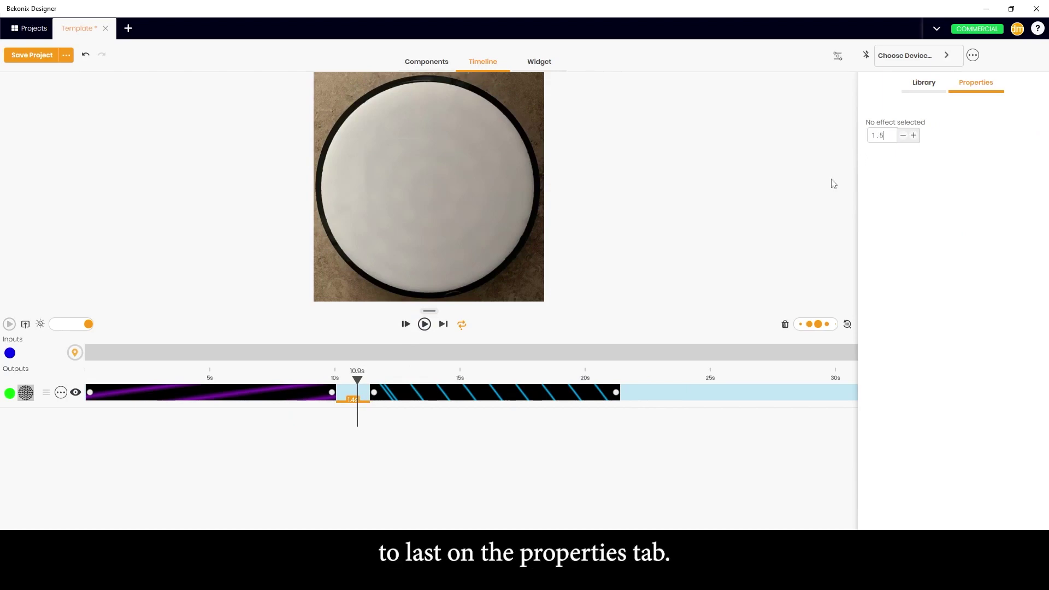
key(Return)
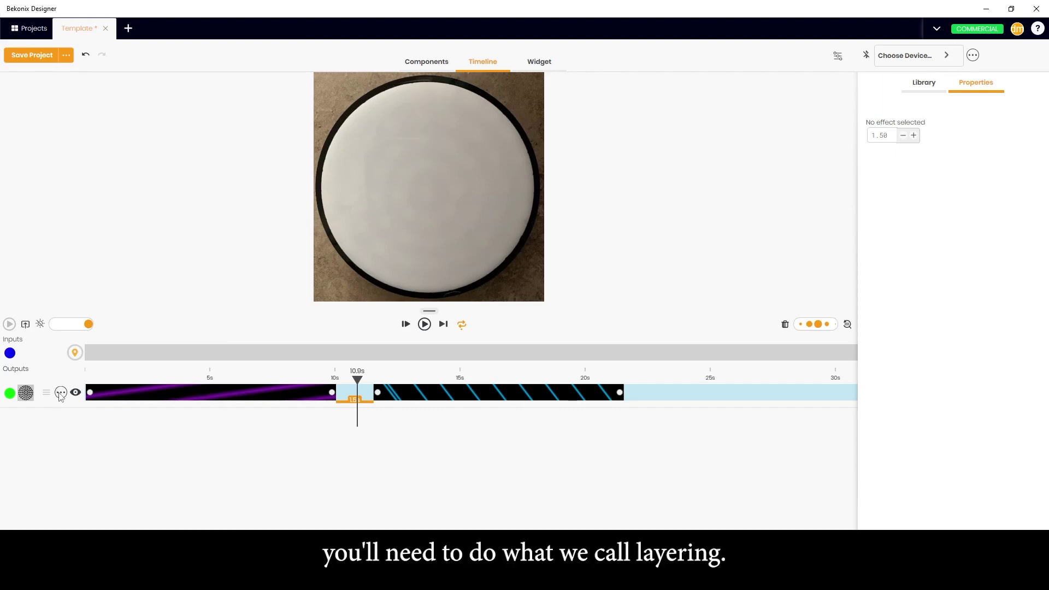
- Add a second track with a lengthened solid Yellow clip from the colour presets
click(61, 393)
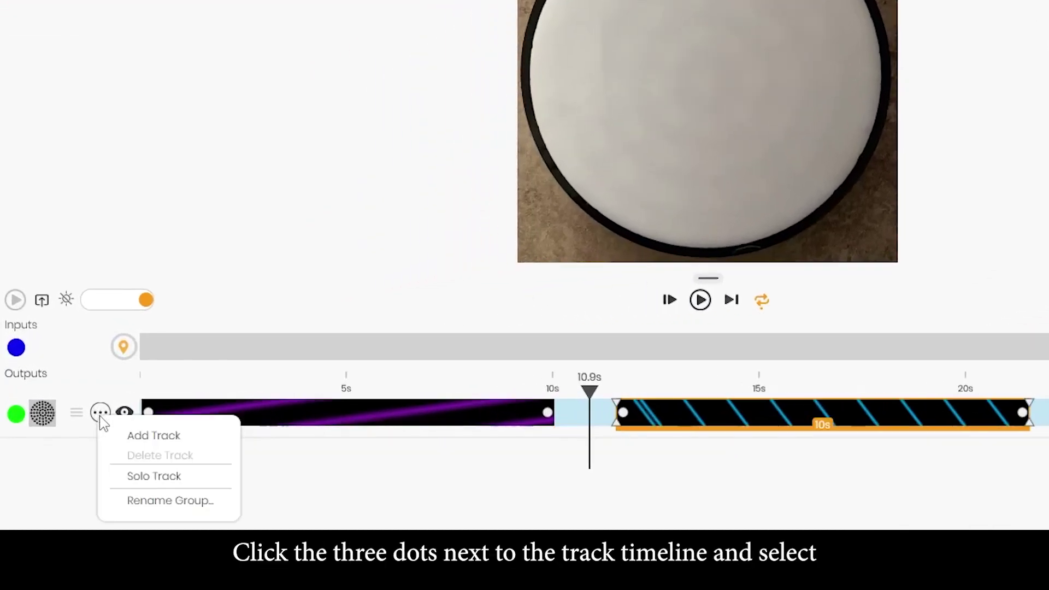
click(168, 440)
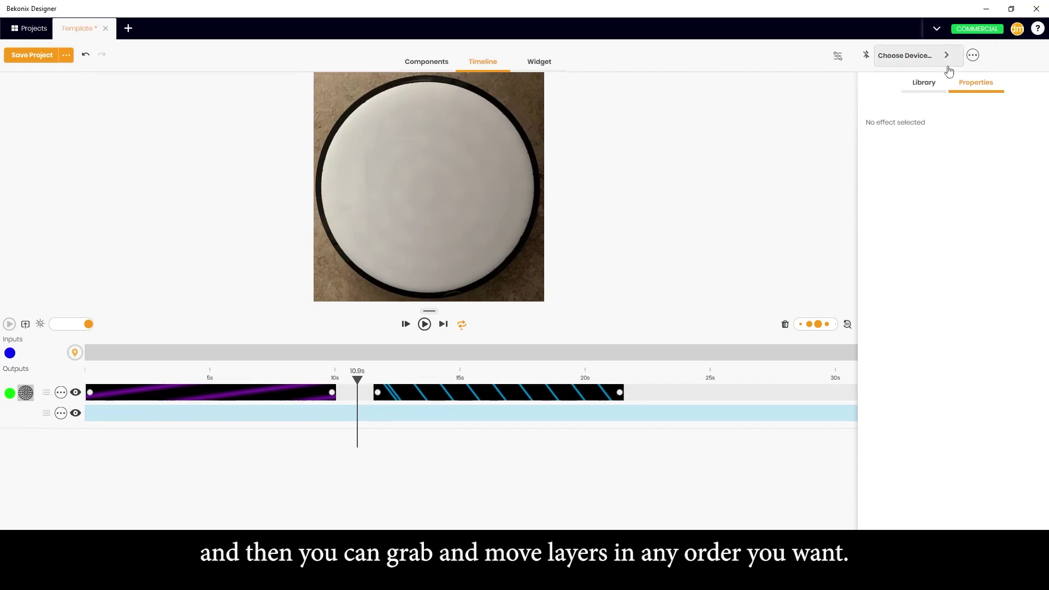
click(923, 82)
drag(953, 349, 148, 414)
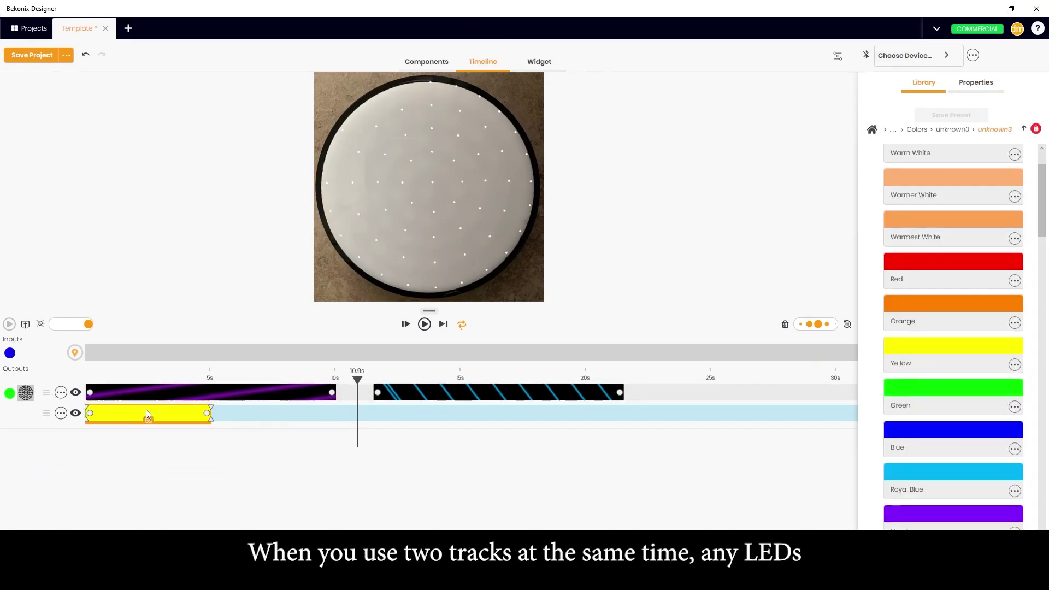
drag(211, 413, 623, 416)
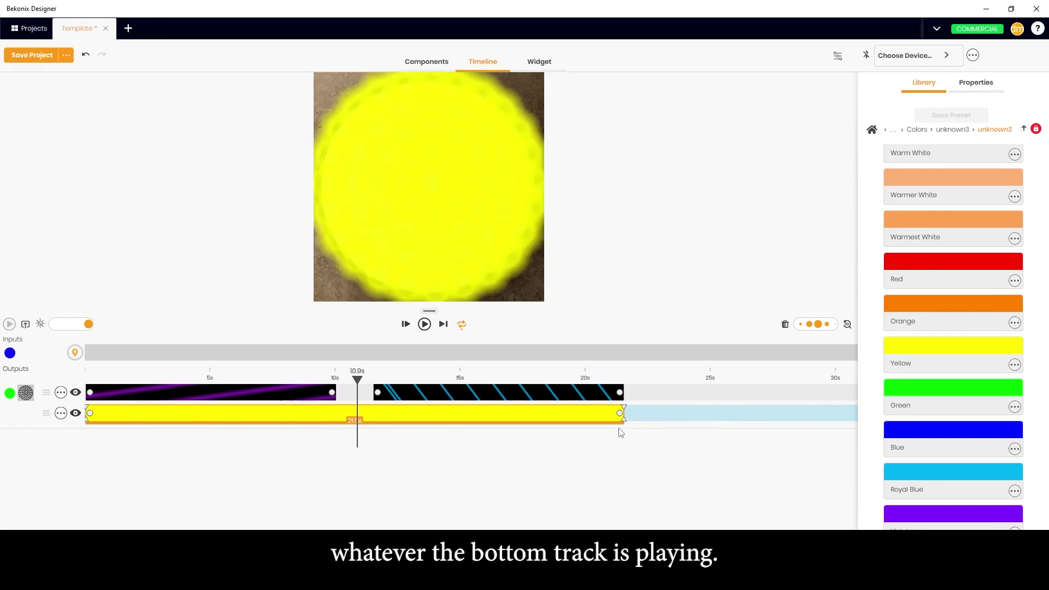
- Play the streaks over yellow, then over the Sunrise gradient on the lower track
drag(358, 380, 85, 383)
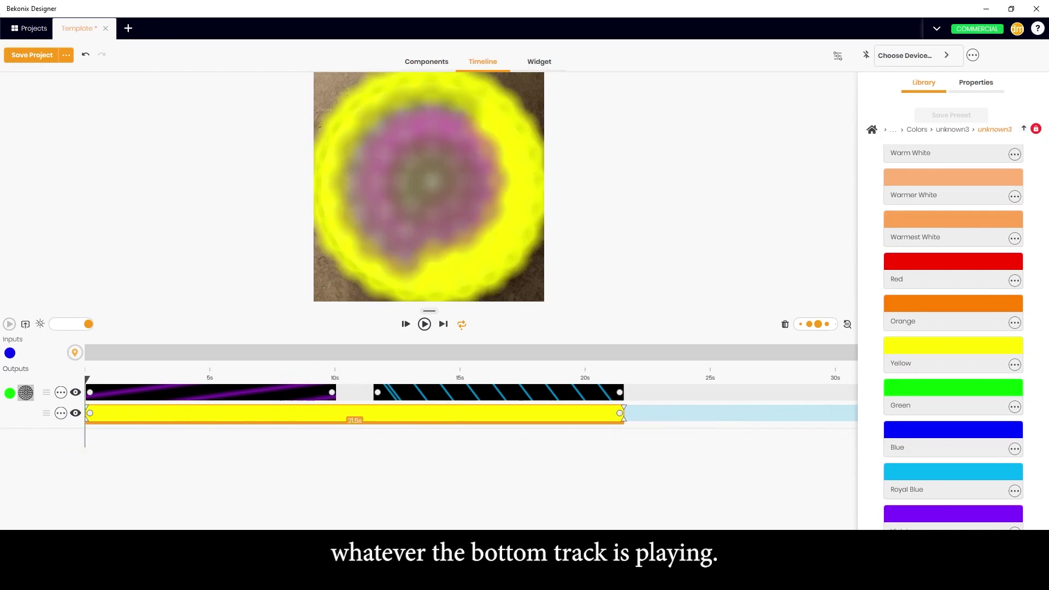
click(425, 325)
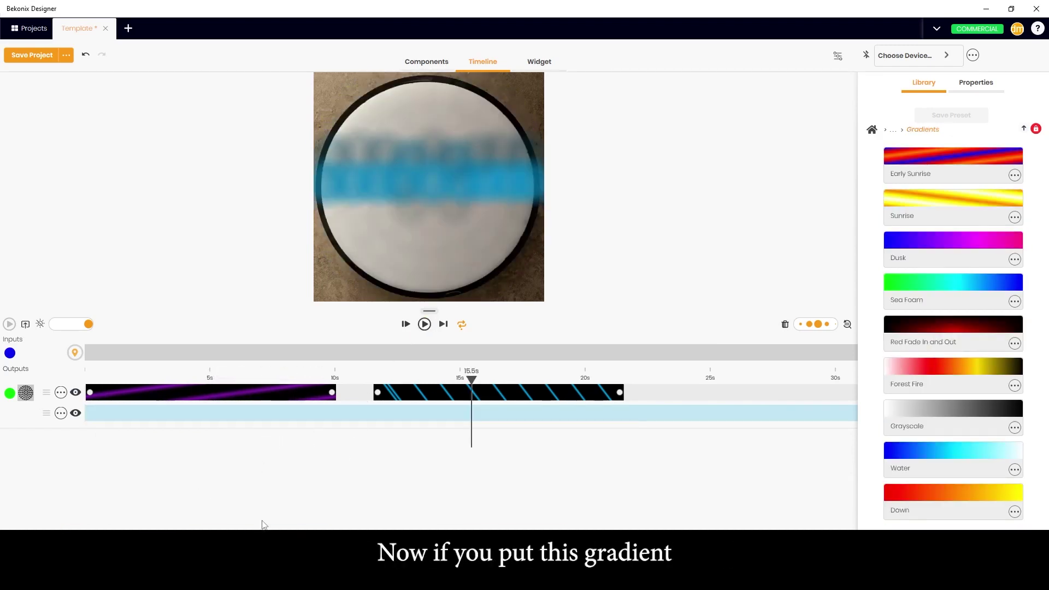
drag(264, 524, 153, 399)
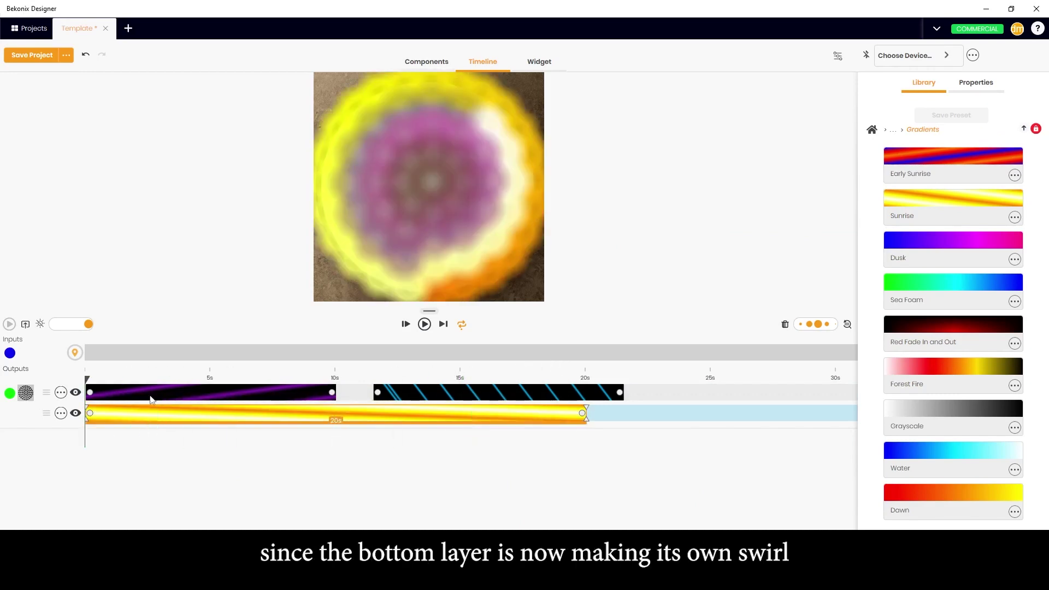
click(425, 325)
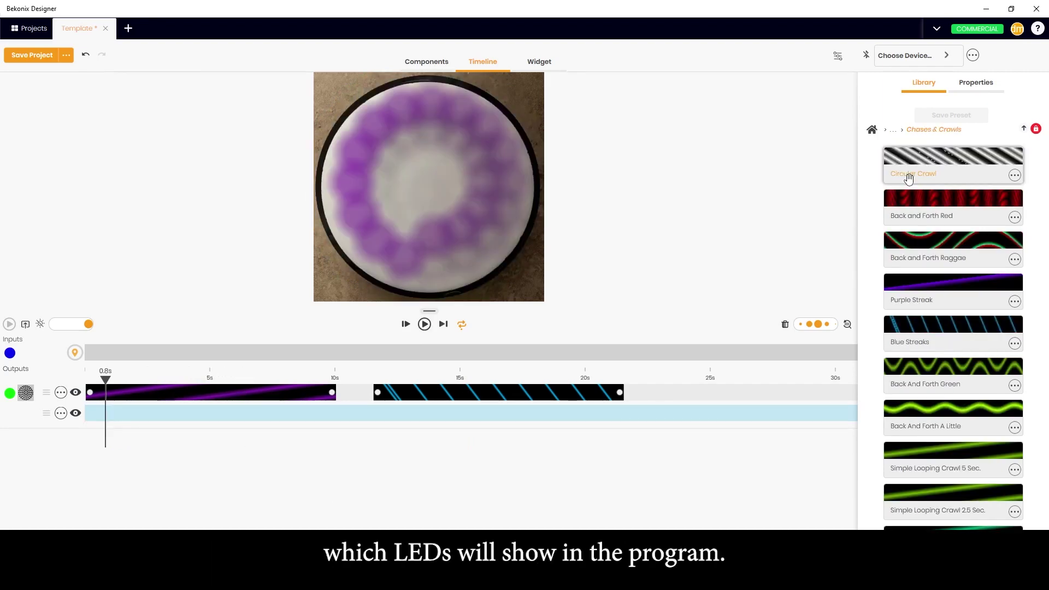
- Add a Circular Crawl clip and mask all its LEDs in the Mask Editor
drag(908, 179, 173, 417)
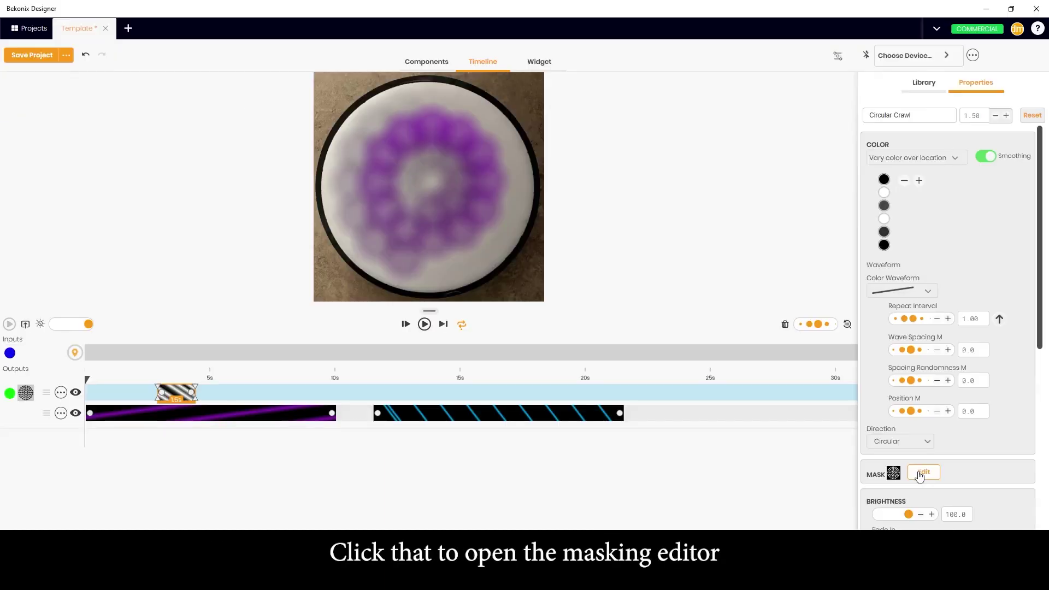
click(755, 344)
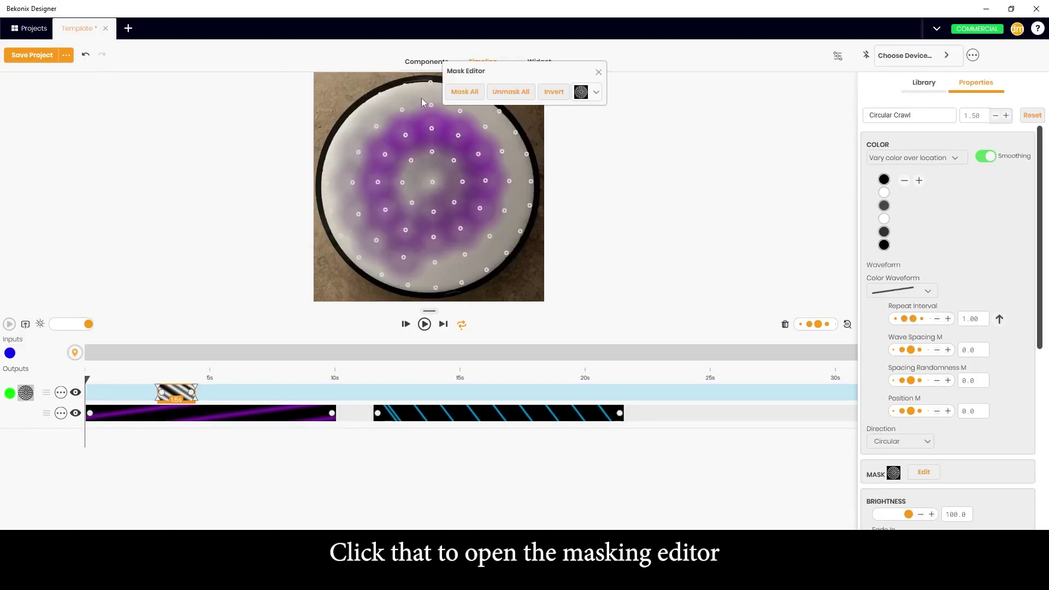
drag(519, 73, 176, 173)
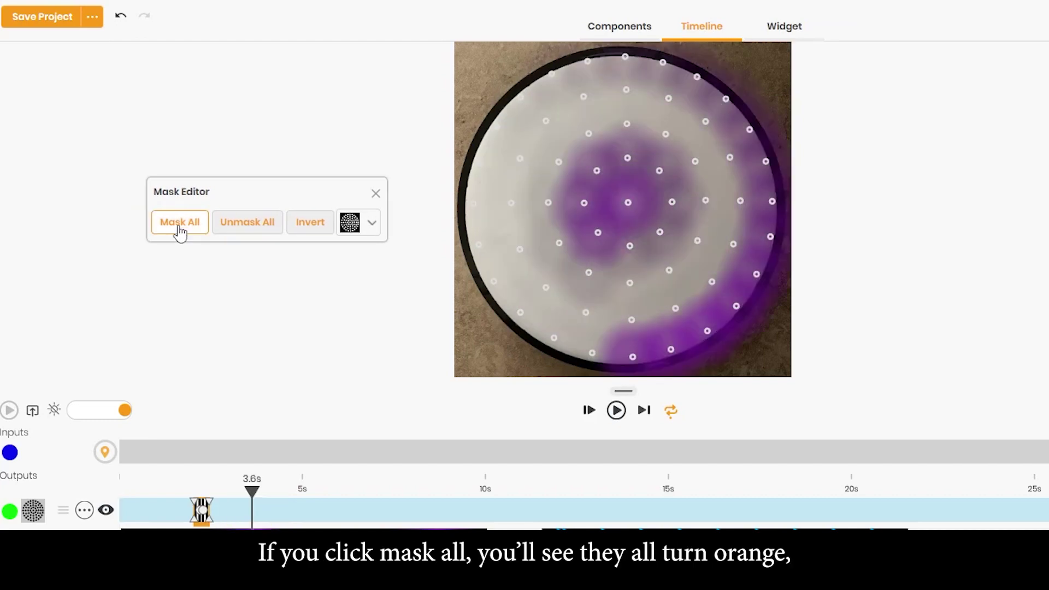
click(180, 233)
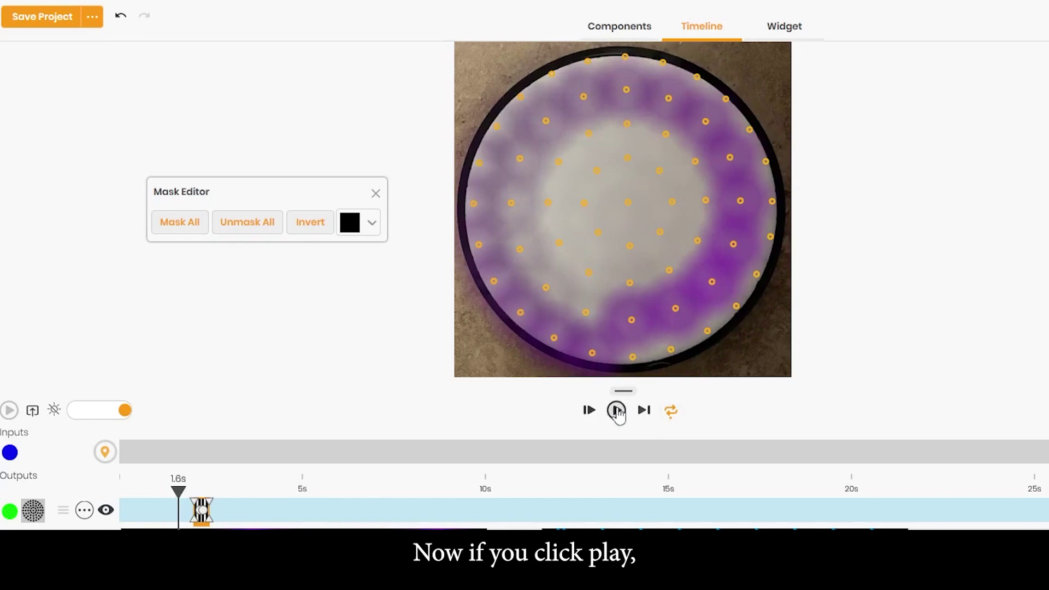
click(616, 410)
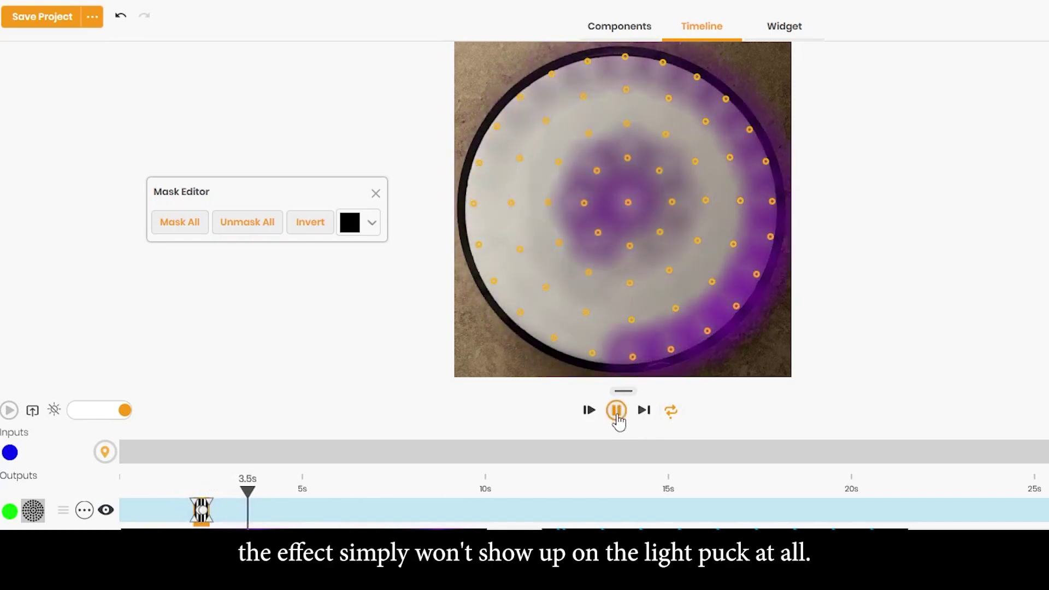
click(617, 410)
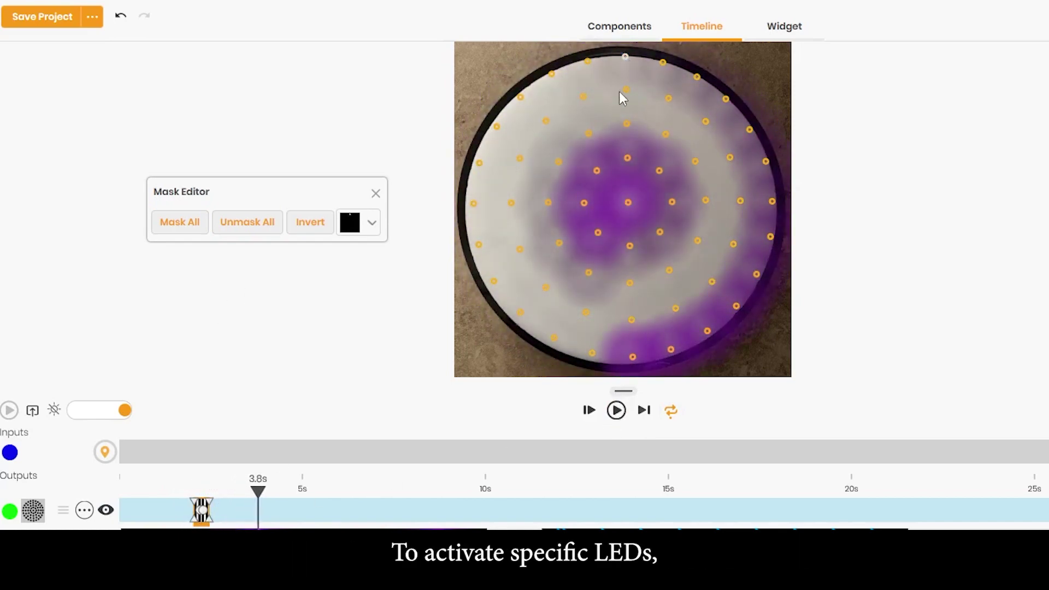
- Unmask a lightning-bolt path of LEDs and preview the zigzag flash
click(588, 133)
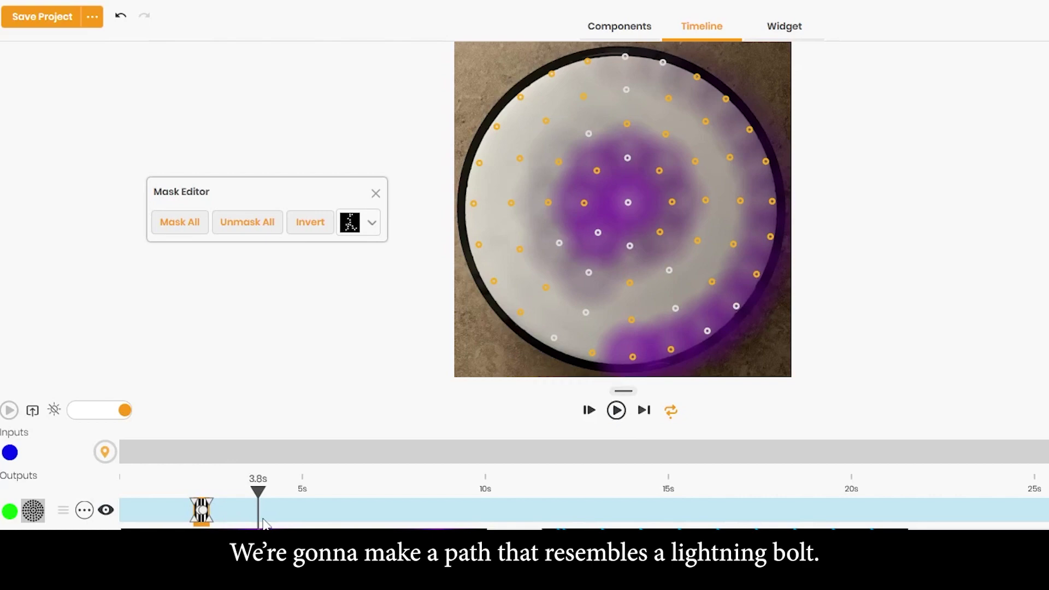
click(616, 410)
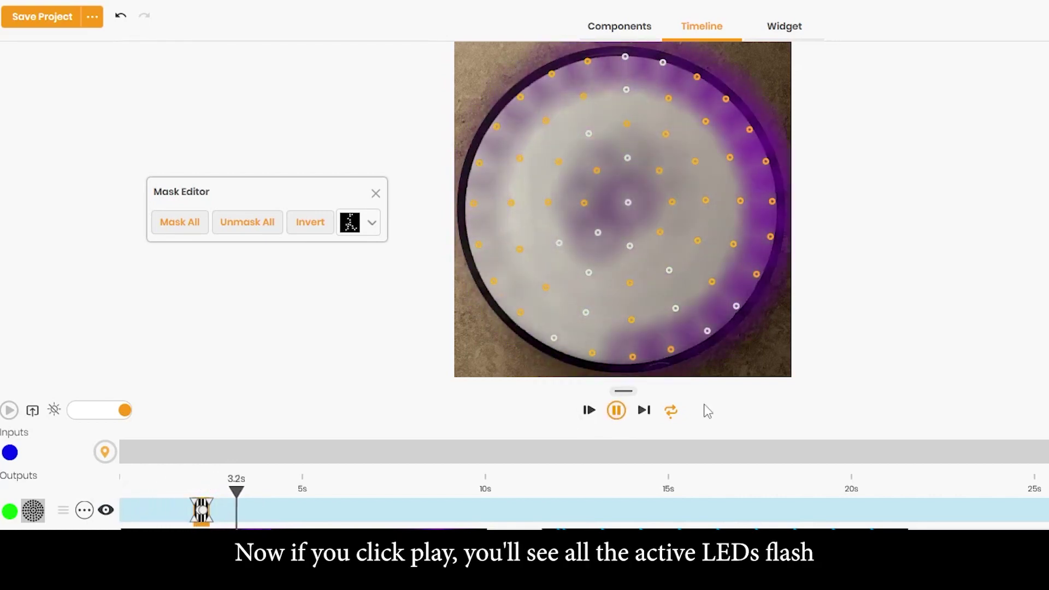
click(617, 410)
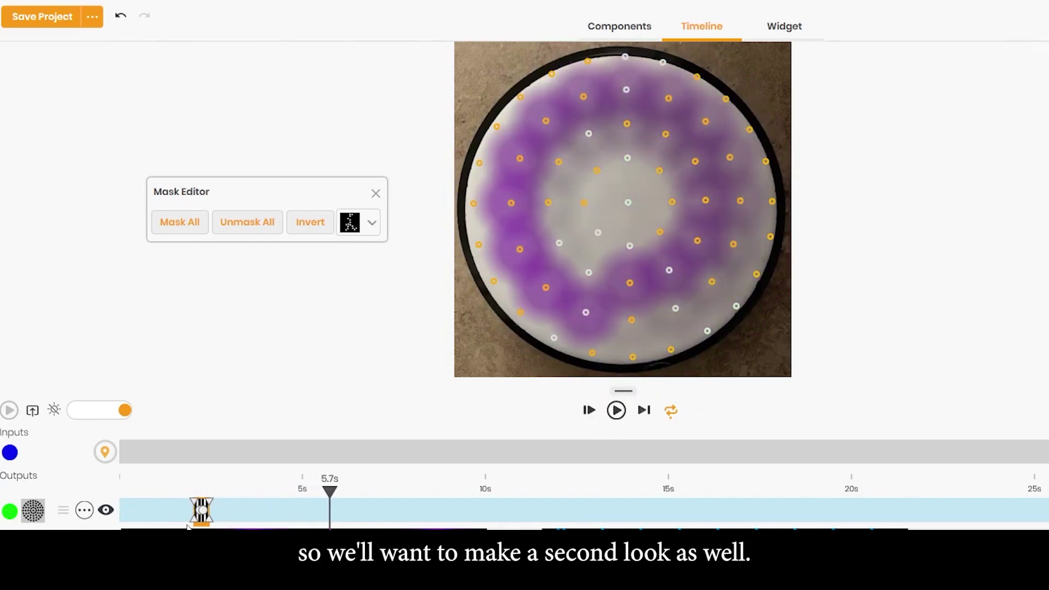
click(250, 511)
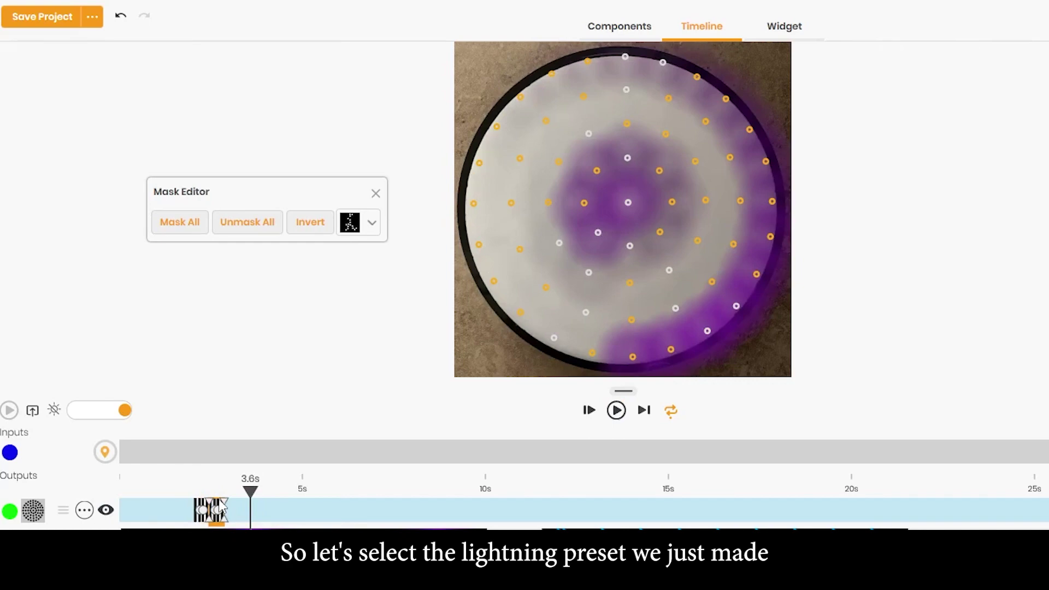
- Paste a copy of the lightning clip at about 4s, mask all its LEDs, and preview
click(225, 507)
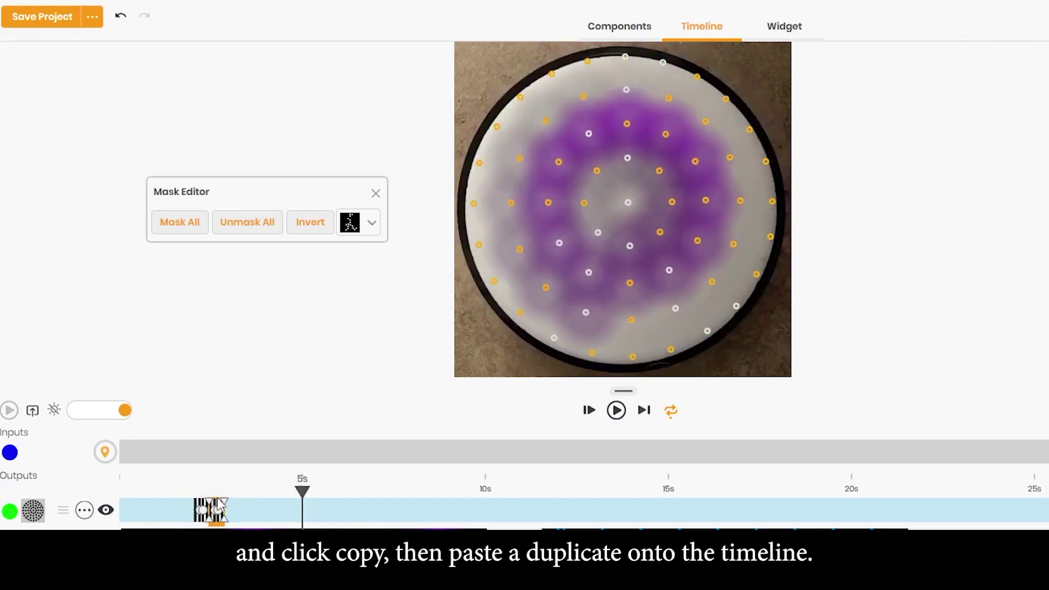
click(266, 521)
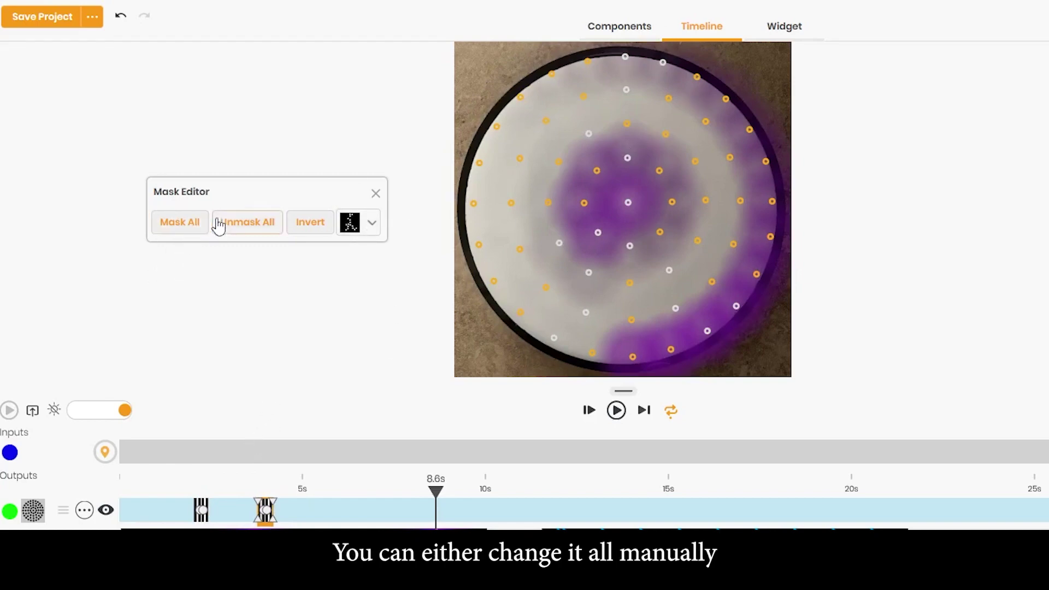
click(193, 229)
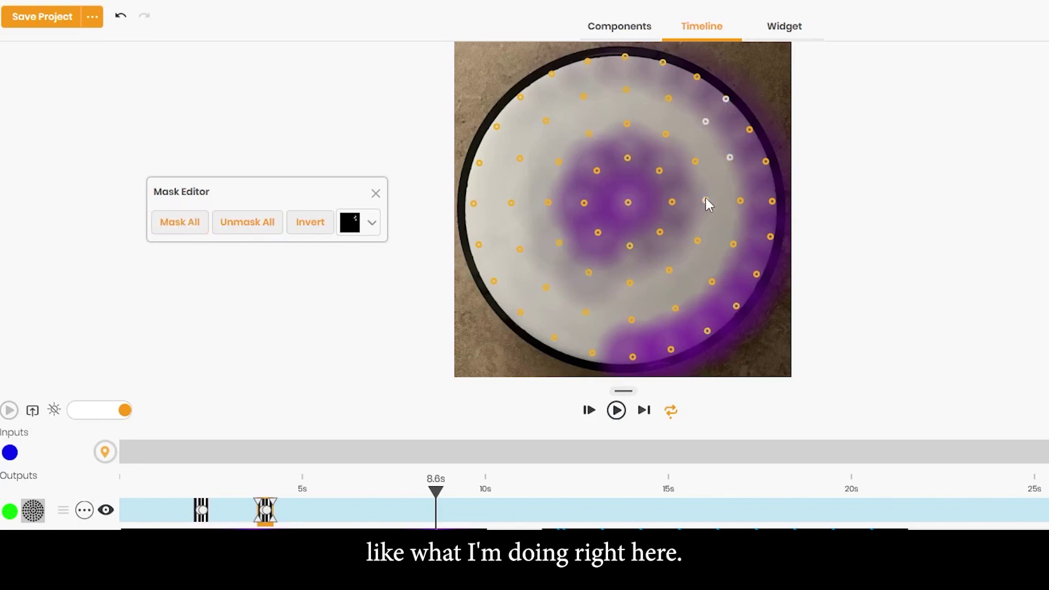
click(616, 411)
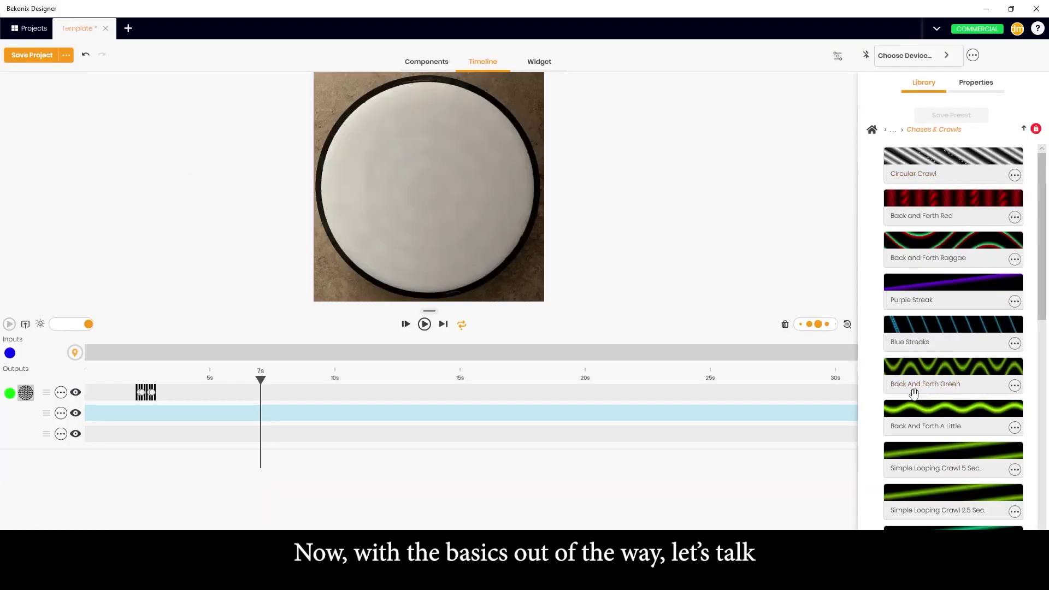
- Drag Circular Crawl from Chases & Crawls onto the second track at 0s
scroll(914, 394, down, 1)
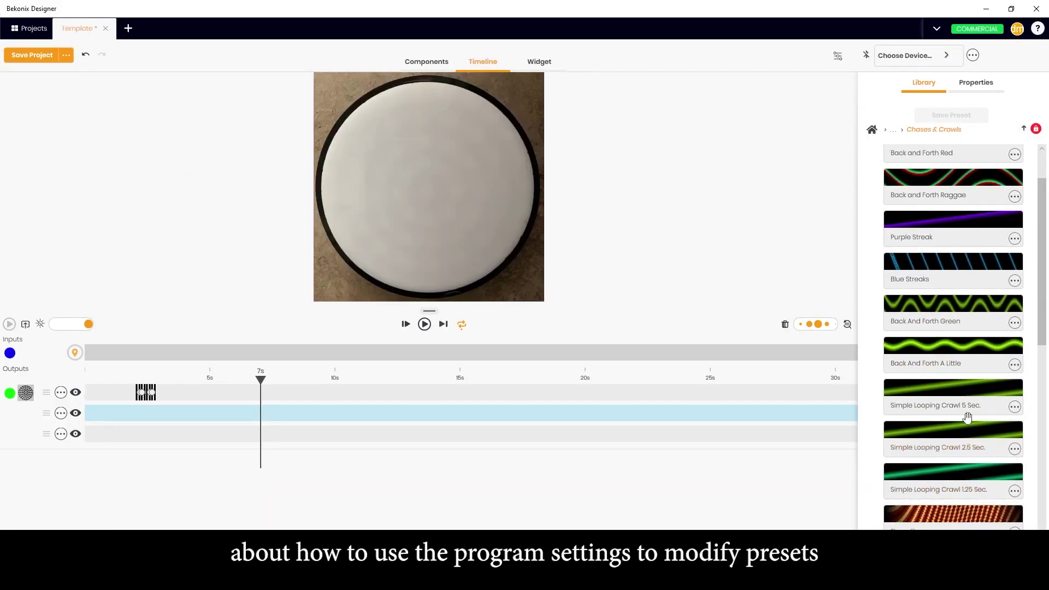
scroll(863, 343, up, 1)
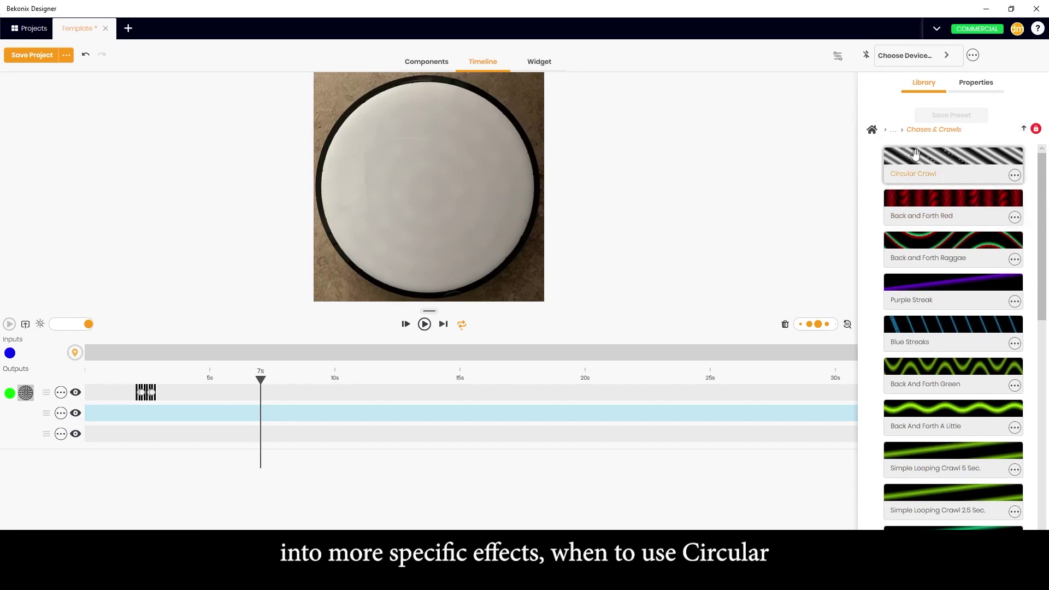
drag(916, 156, 184, 417)
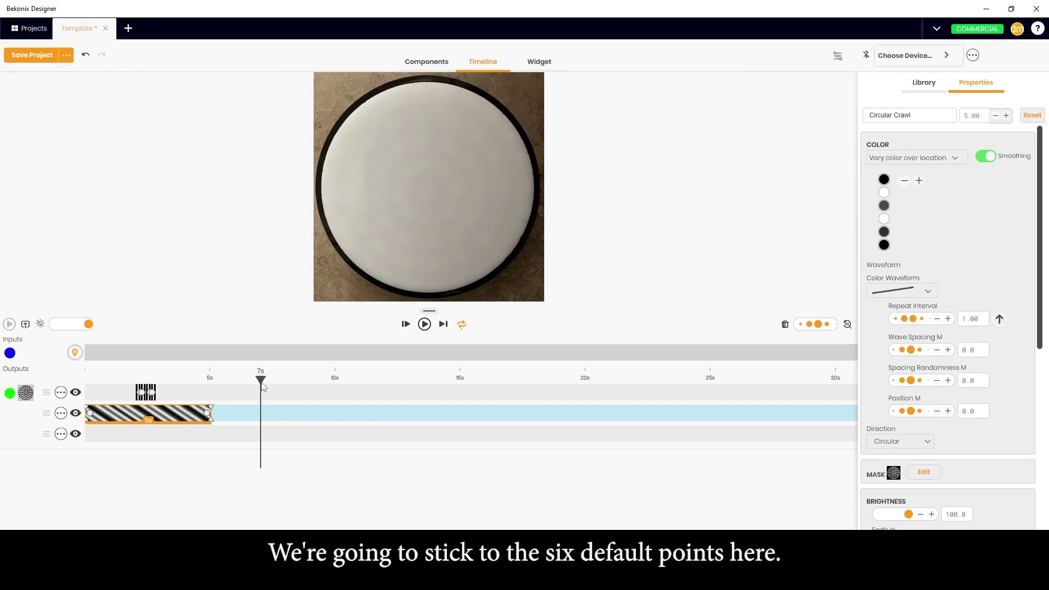
- Stretch the Circular Crawl clip to 10 seconds and start renaming it 'Purple swirl'
key(space)
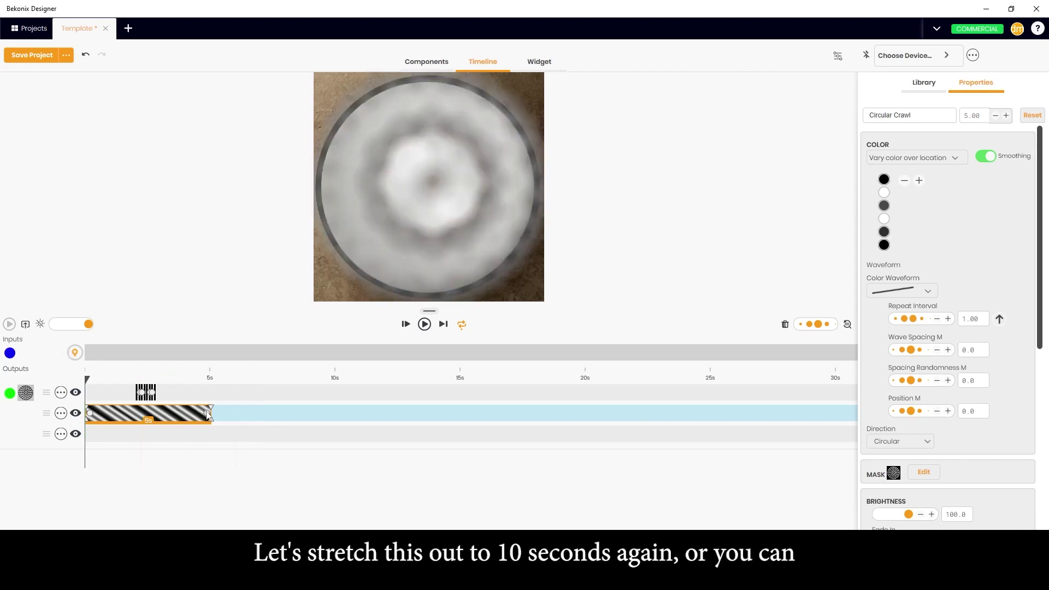
drag(209, 415, 335, 415)
double_click(983, 120)
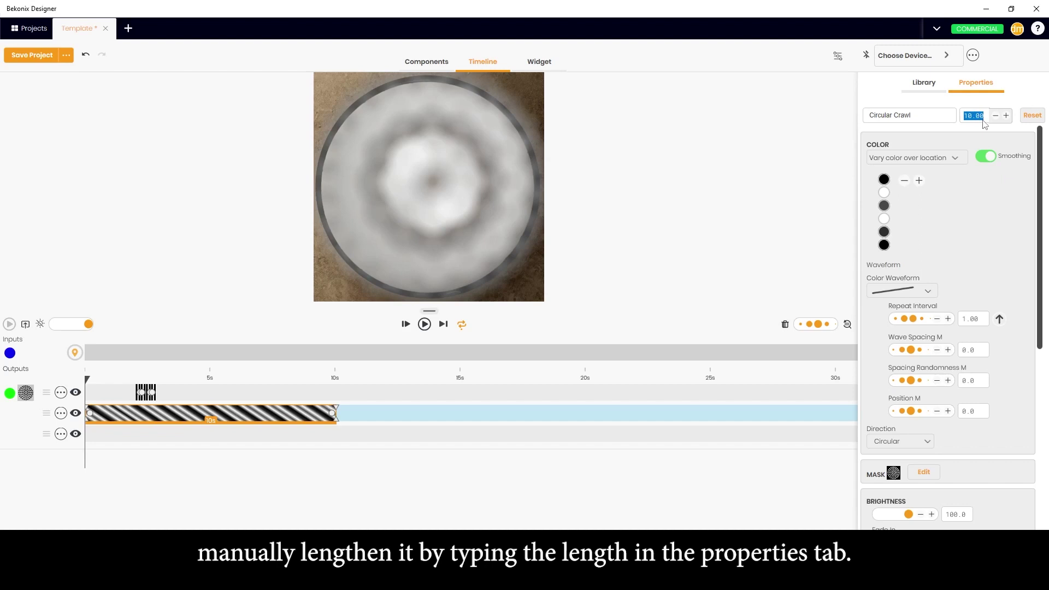
text(5)
key(BackSpace)
text(10)
key(shift+Tab)
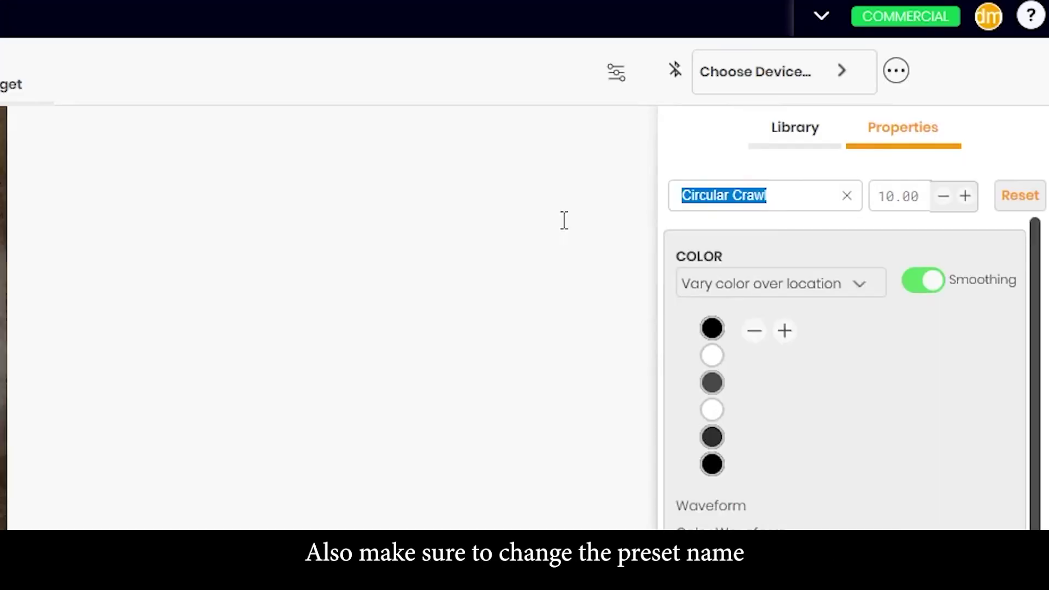
text(Purple swirl)
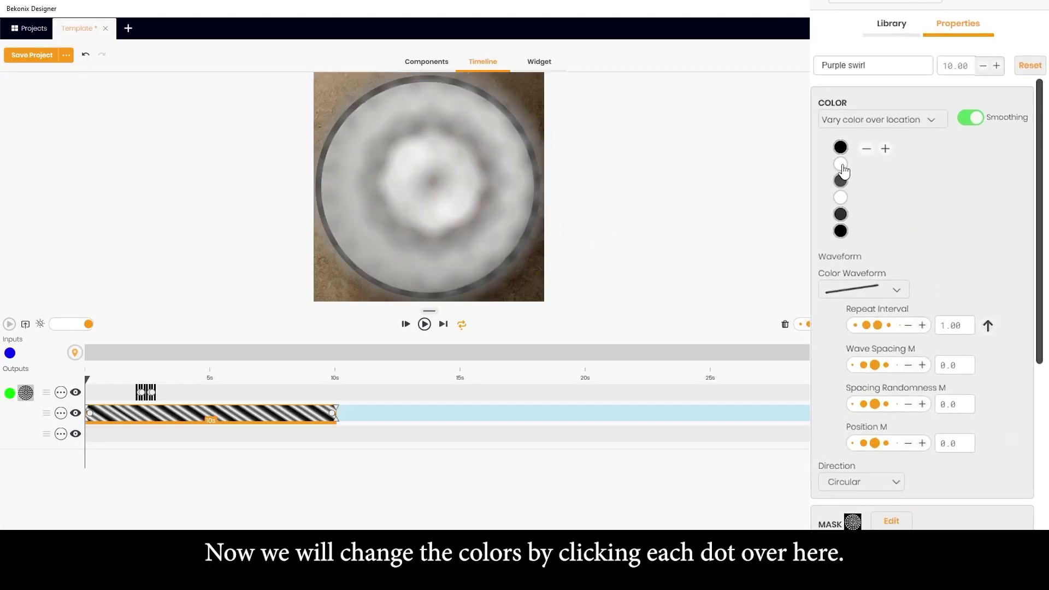
- Turn the swirl's second colour point purple, then preview and pause the clip
scroll(771, 164, down, 2)
click(769, 117)
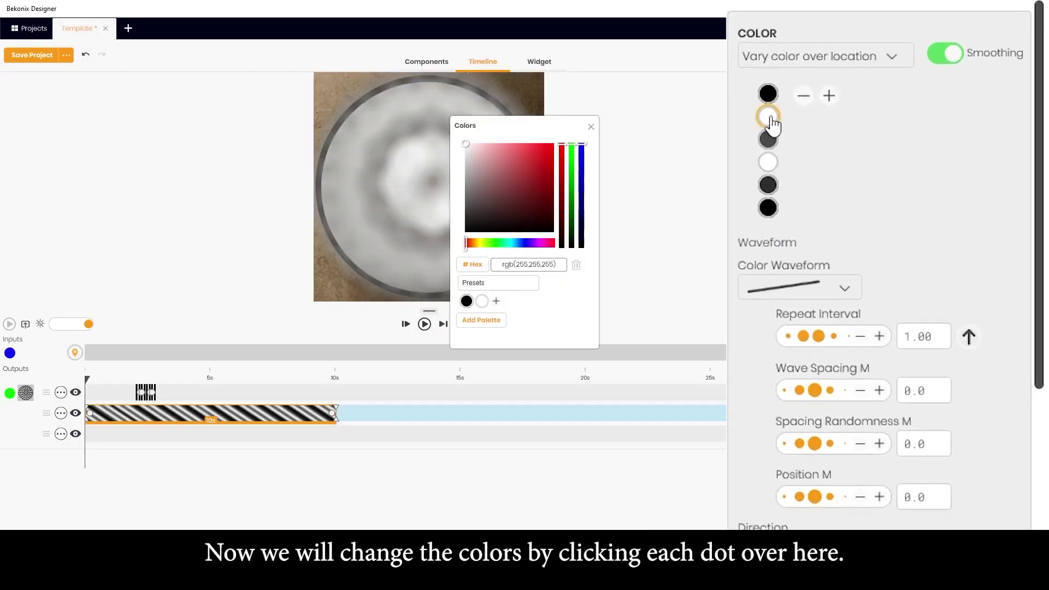
click(534, 244)
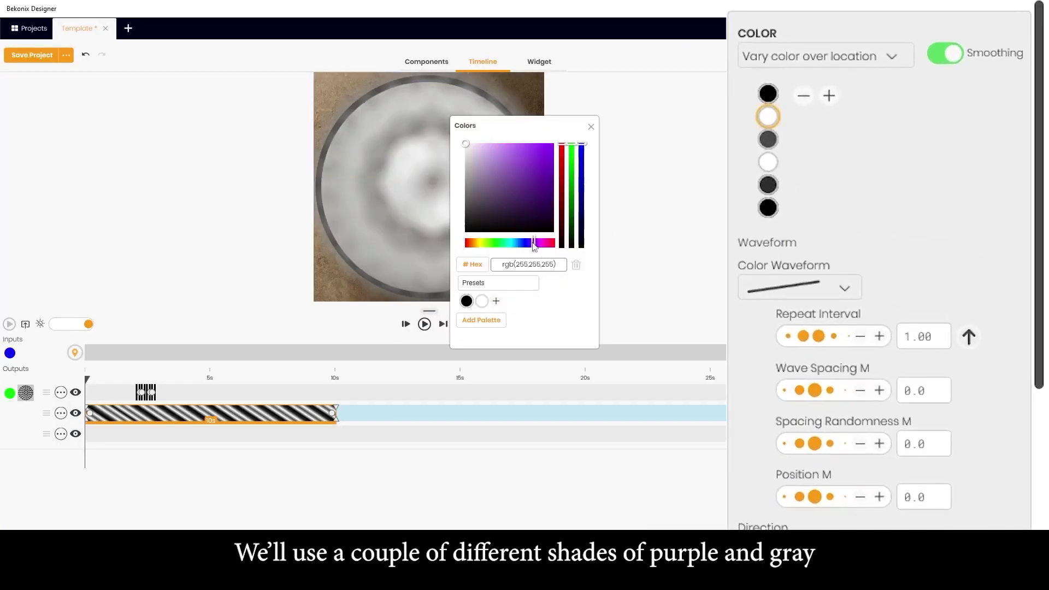
click(529, 152)
click(424, 324)
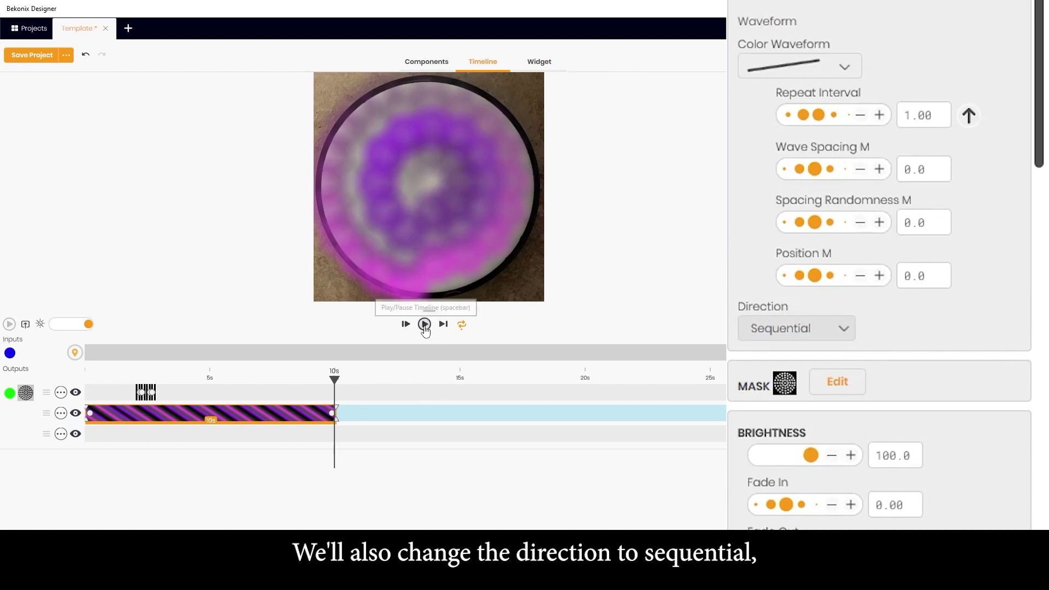
click(424, 325)
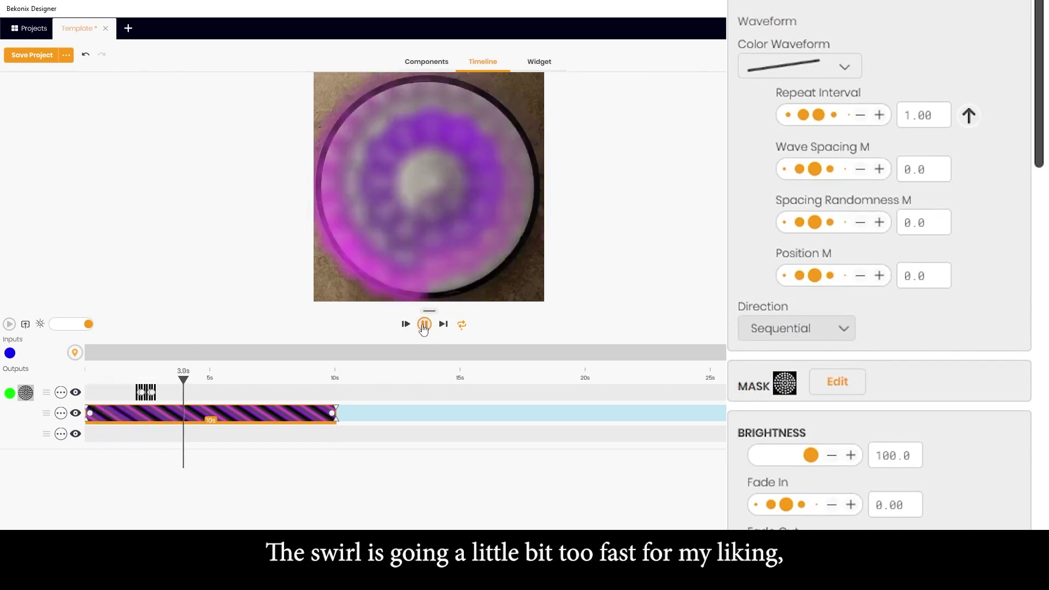
click(425, 325)
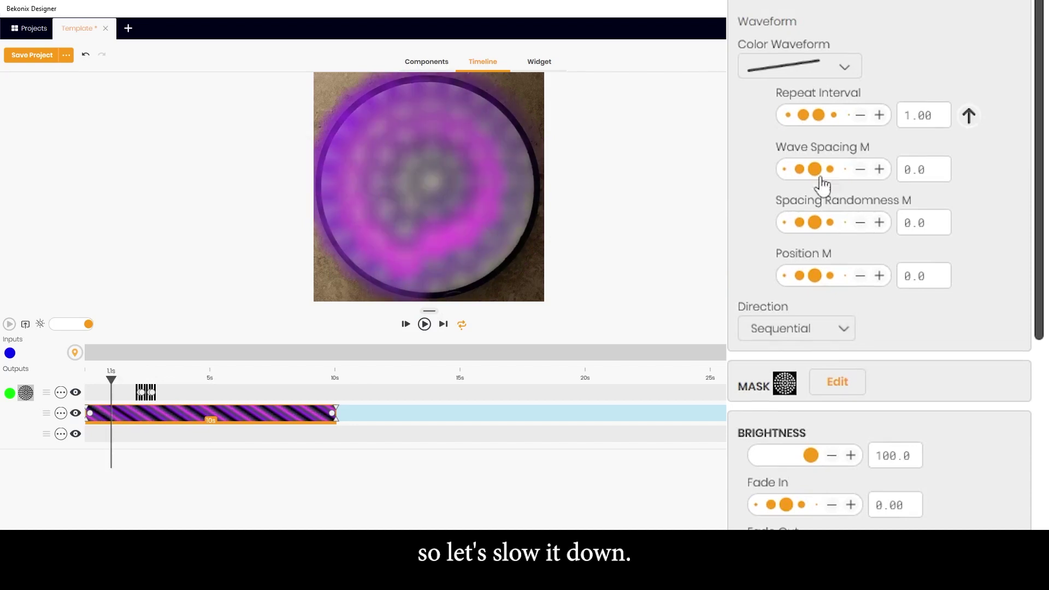
- Raise the repeat interval to 1.93 and preview the slower swirl
drag(821, 116, 880, 130)
click(424, 325)
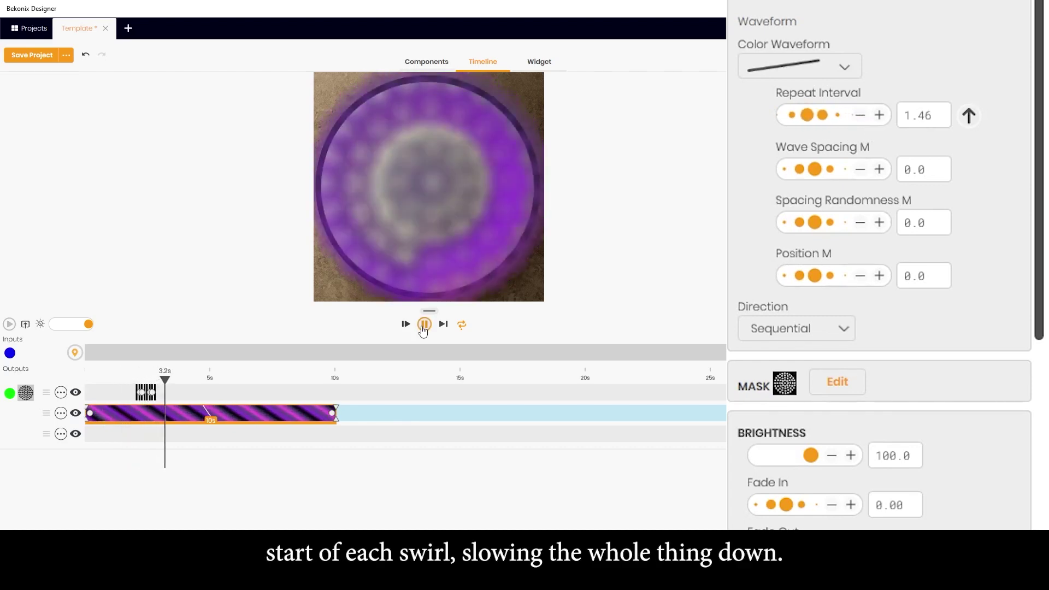
click(424, 325)
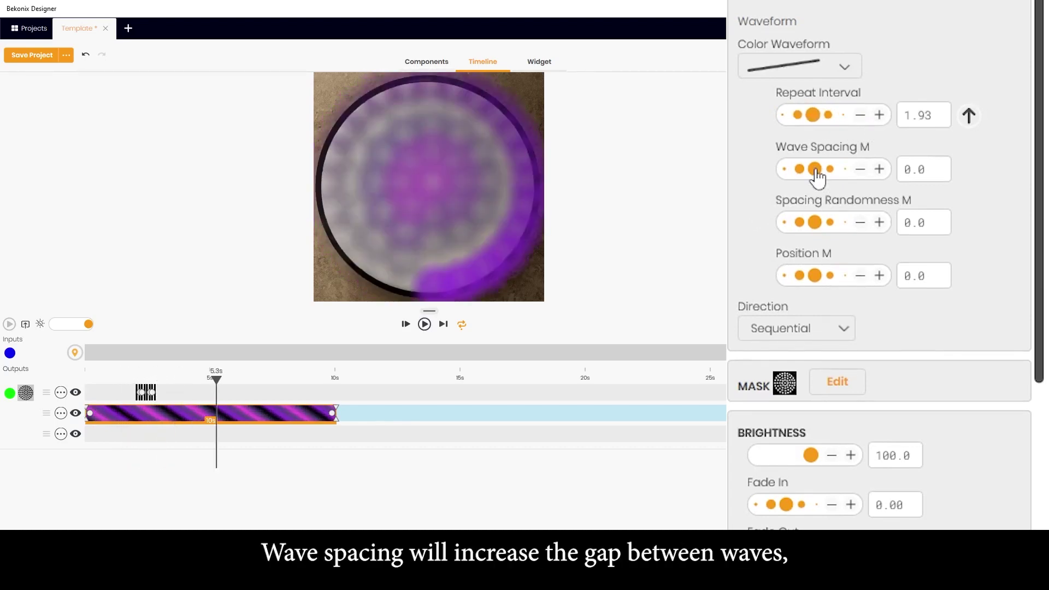
- Set Wave Spacing M to 14 and Spacing Randomness M to 2, then try Position M
mouse_move(817, 173)
mouse_down()
mouse_move(843, 170)
mouse_move(800, 186)
mouse_move(849, 189)
mouse_move(827, 194)
mouse_move(775, 171)
mouse_move(814, 177)
mouse_up()
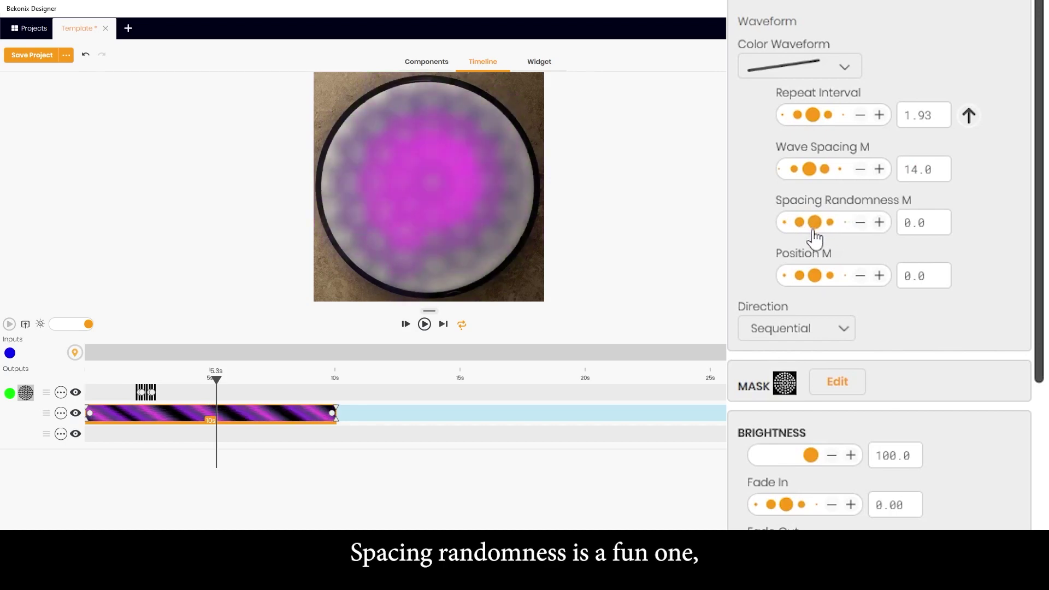
drag(819, 239, 826, 237)
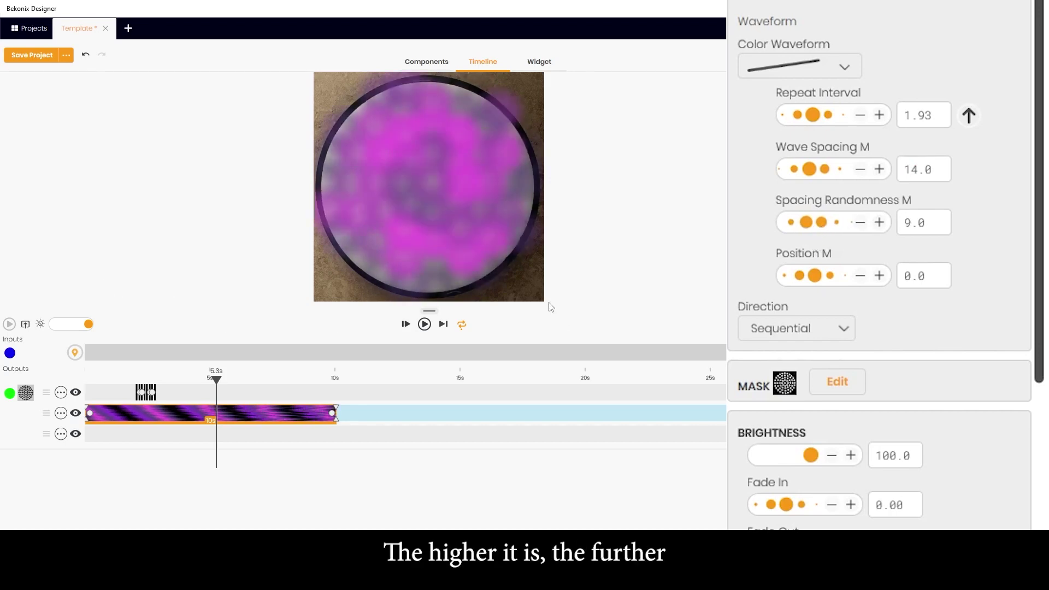
click(425, 324)
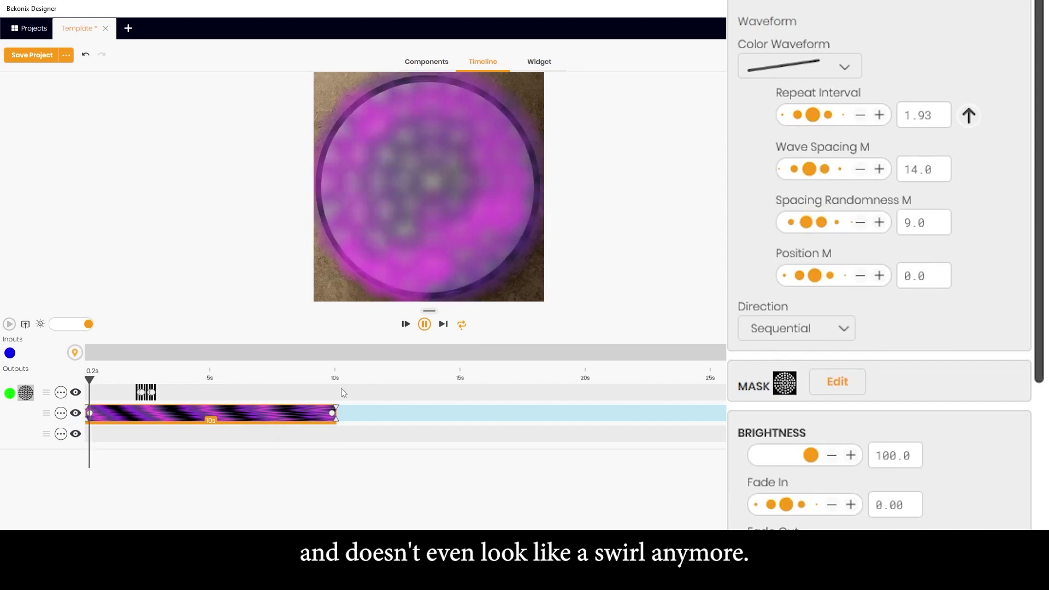
mouse_move(803, 224)
mouse_down()
mouse_move(757, 245)
mouse_move(809, 224)
mouse_up()
click(880, 223)
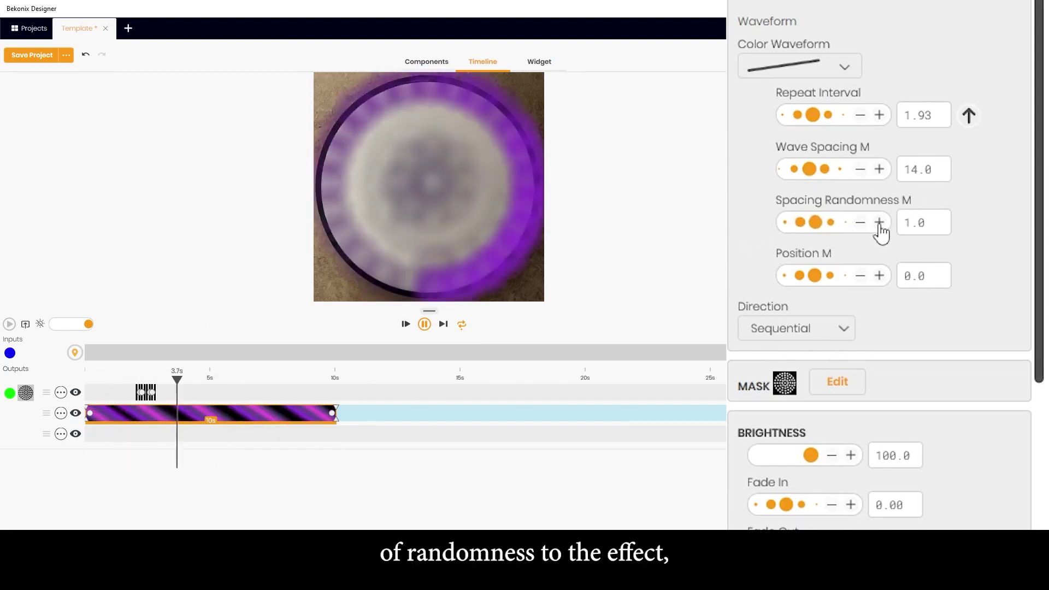
click(880, 224)
click(880, 224)
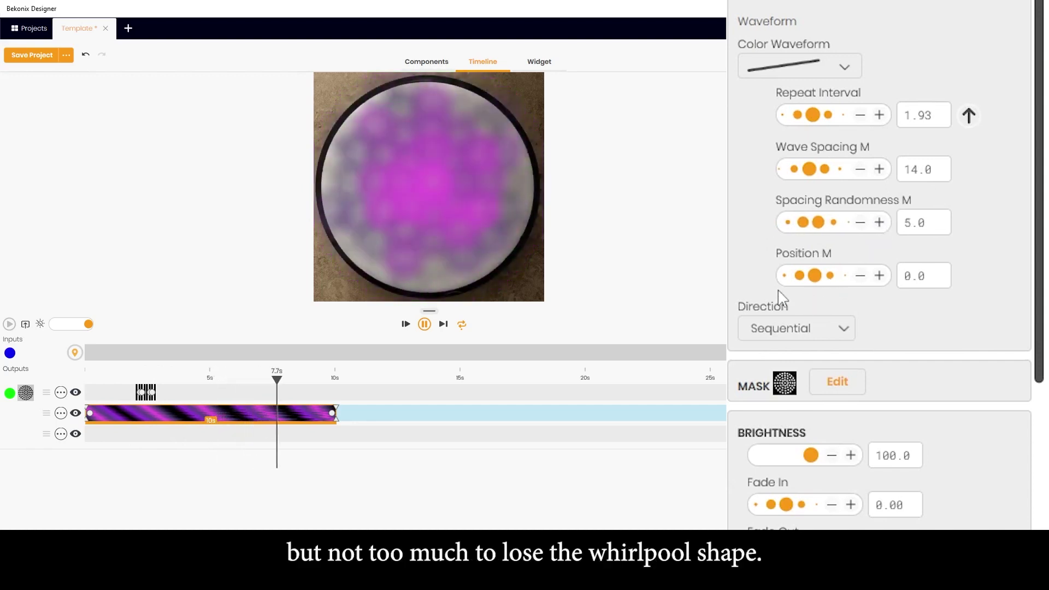
drag(816, 222, 802, 223)
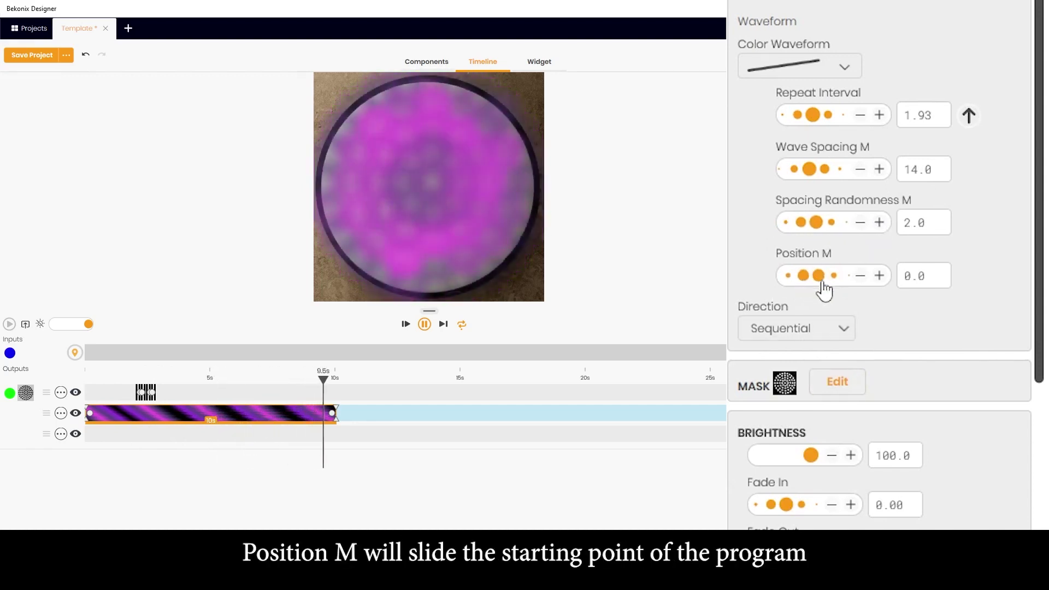
drag(824, 284, 765, 298)
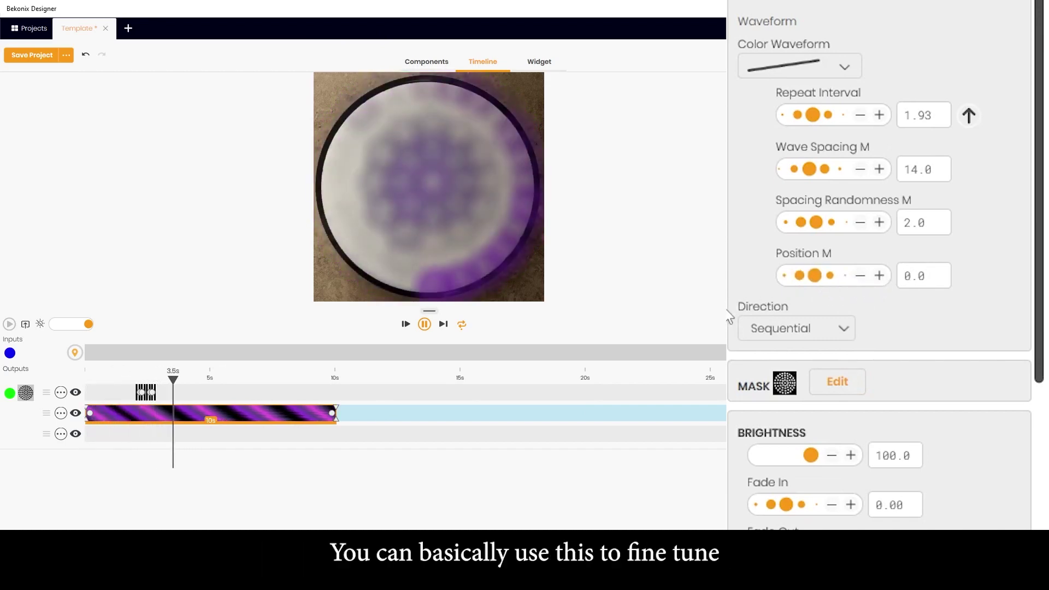
drag(730, 317, 714, 425)
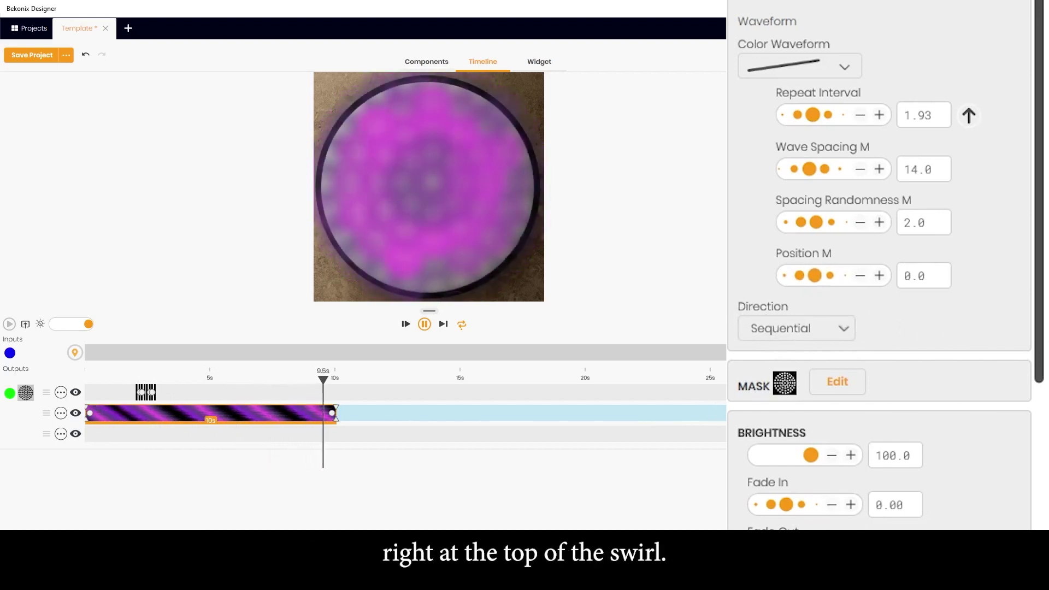
- Set the swirl's brightness to 86 after trying the fade in and fade out sliders
scroll(831, 491, down, 3)
mouse_move(812, 317)
mouse_down()
mouse_move(735, 335)
mouse_move(857, 346)
mouse_move(743, 328)
mouse_move(804, 310)
mouse_up()
drag(793, 361, 838, 359)
drag(791, 421, 739, 409)
drag(788, 359, 749, 369)
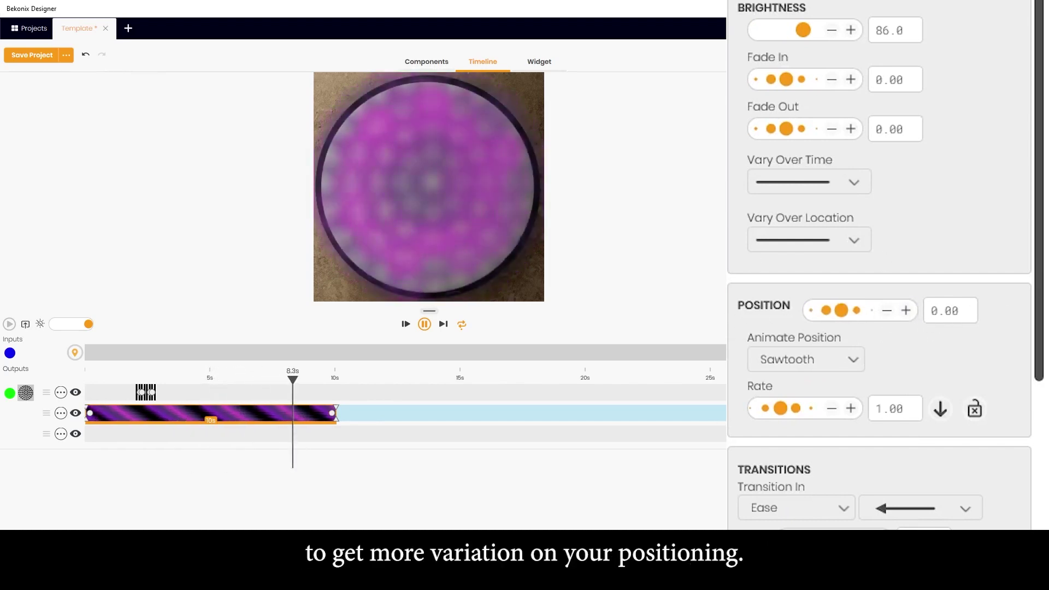
- Set the position Rate to 1.16 and test reversing the animation direction
scroll(842, 437, up, 1)
mouse_move(790, 441)
mouse_down()
mouse_move(803, 447)
mouse_move(794, 447)
mouse_up()
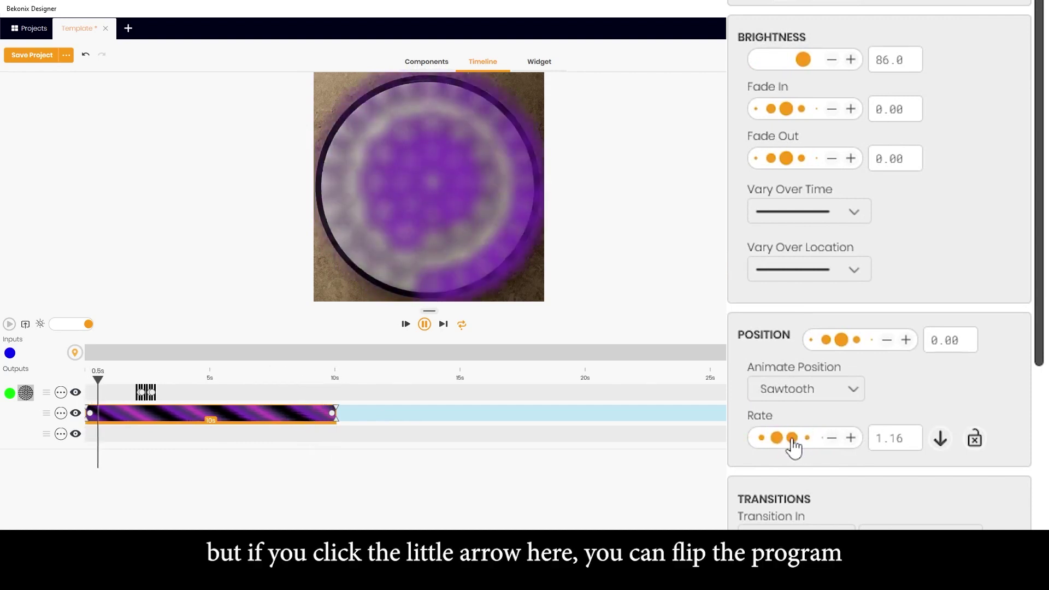
click(941, 444)
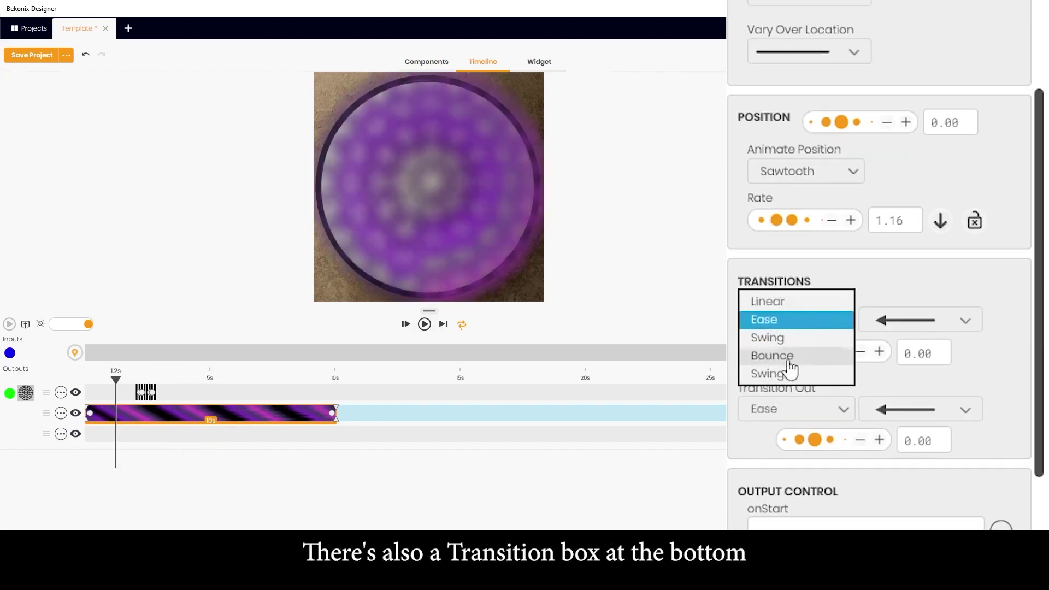
- Try Transition In options, then rewind and preview the swirl from the start
click(790, 361)
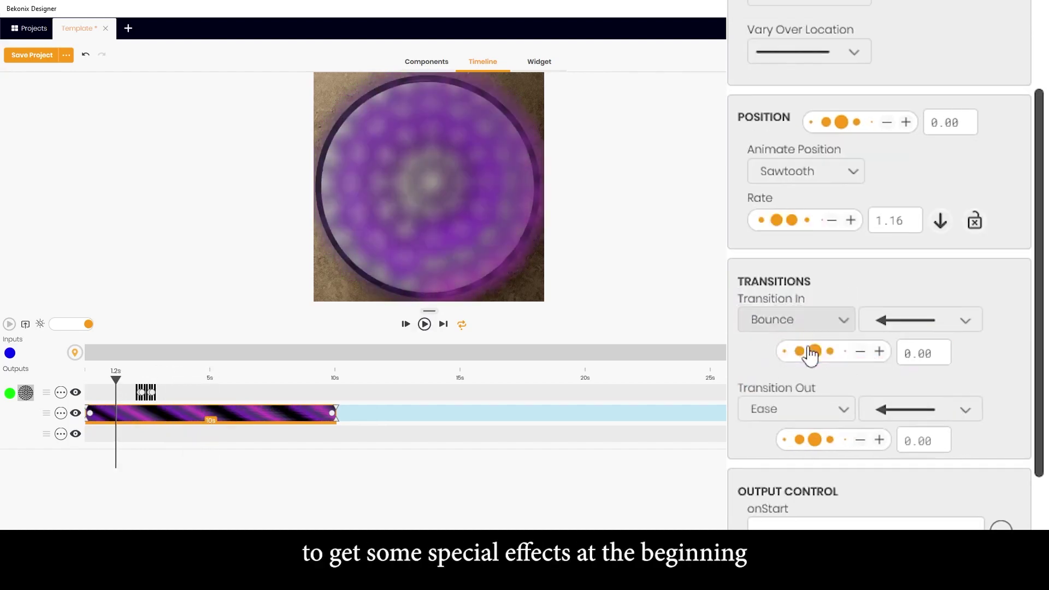
drag(810, 351, 886, 353)
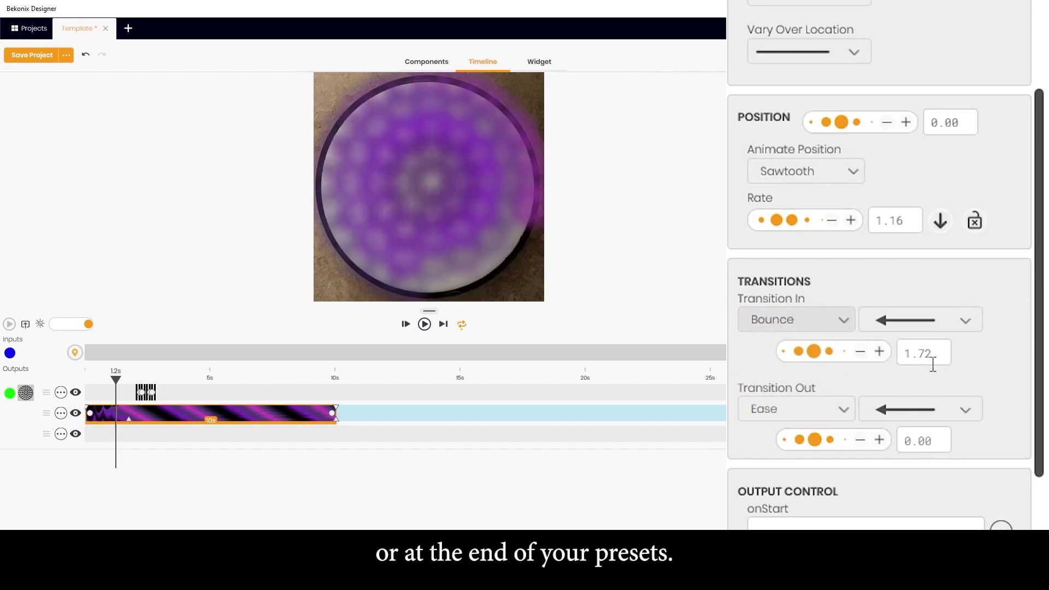
drag(115, 377, 82, 380)
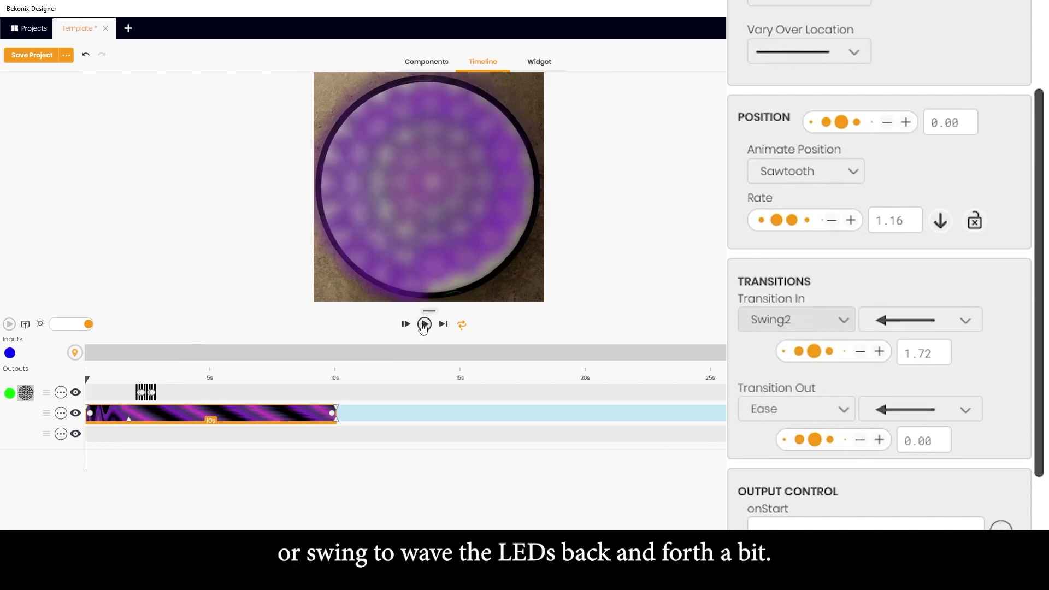
click(424, 325)
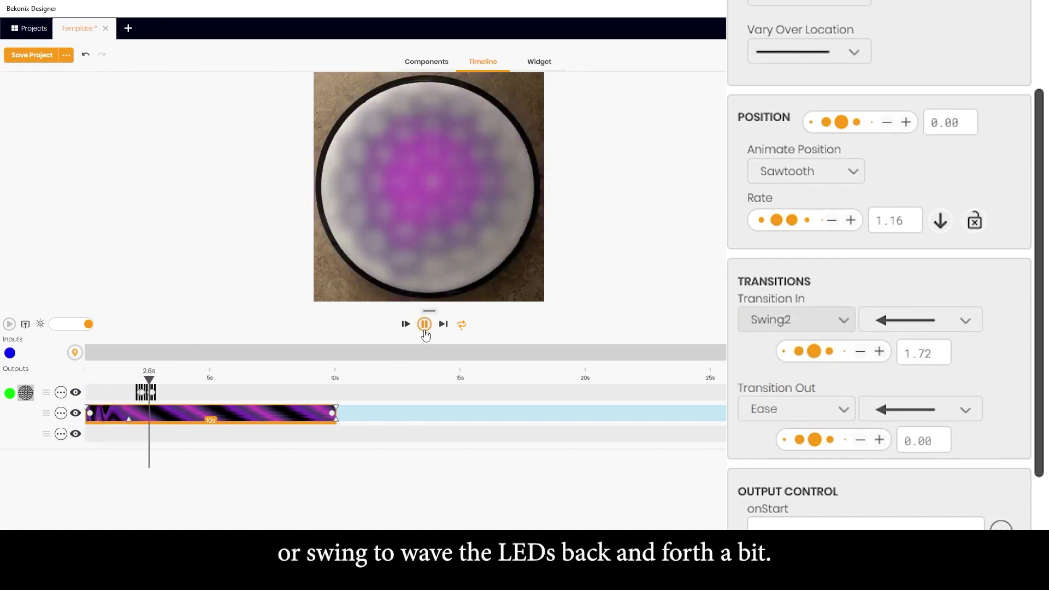
click(424, 331)
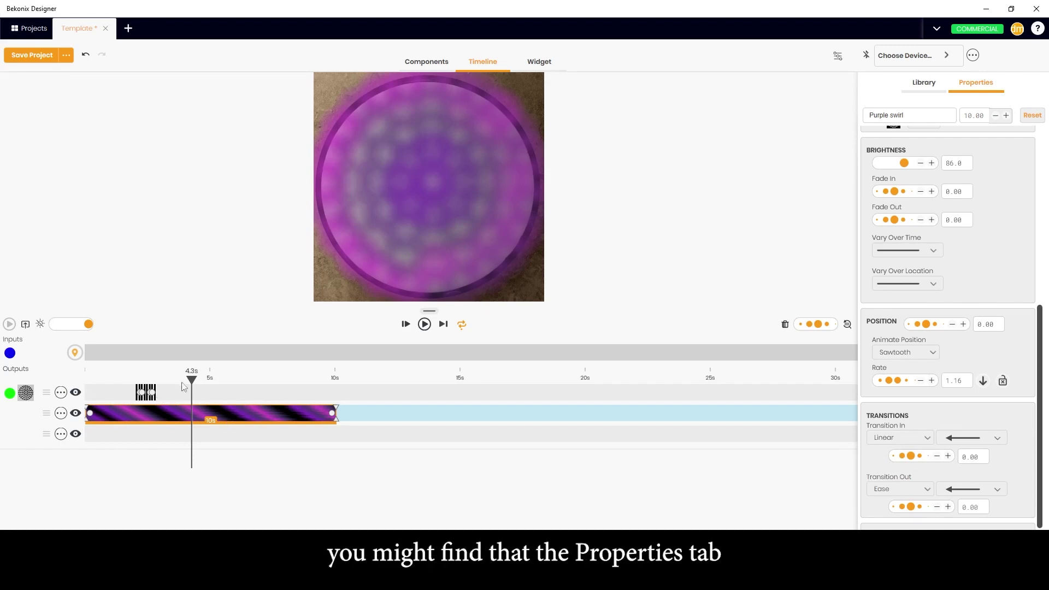
scroll(1001, 220, up, 10)
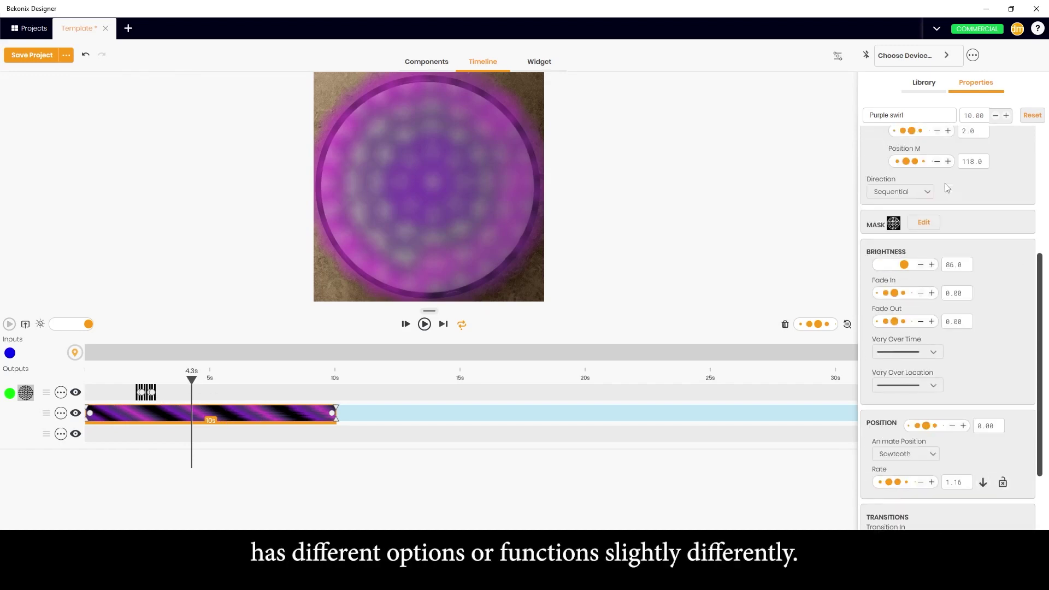
- Add the Red Fade In and Out gradient to the bottom track and rewind the preview
click(202, 438)
click(203, 437)
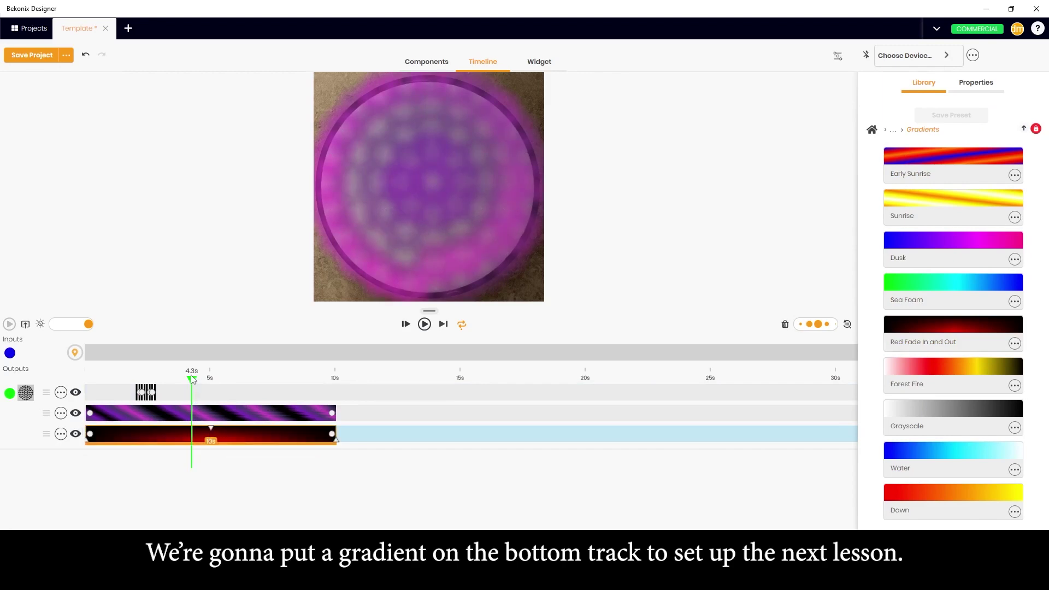
drag(192, 380, 85, 379)
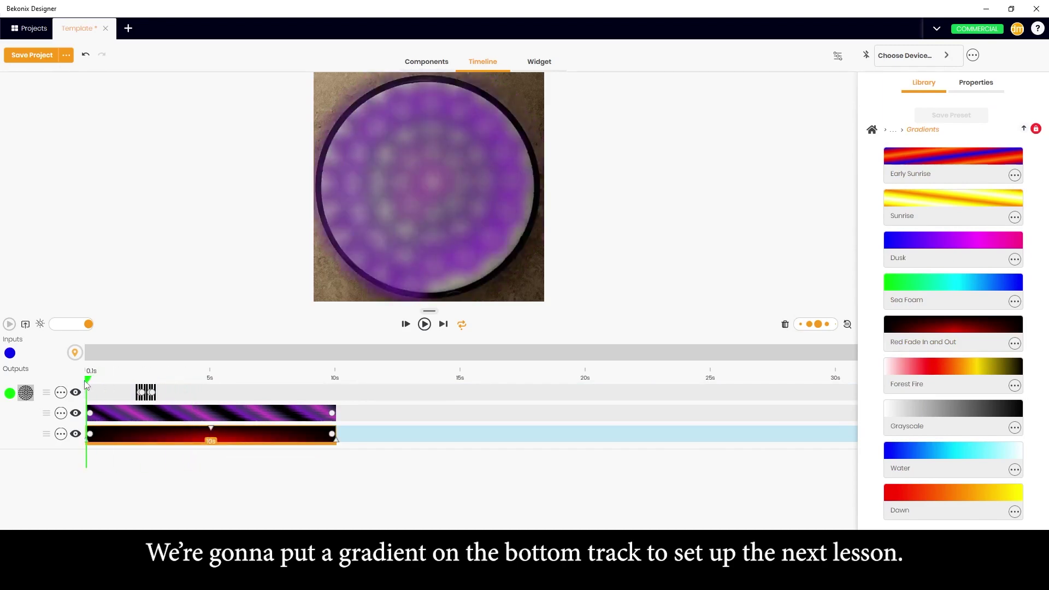
- Review the gradient clip's Properties, with 5.00-second fades in and out
click(241, 429)
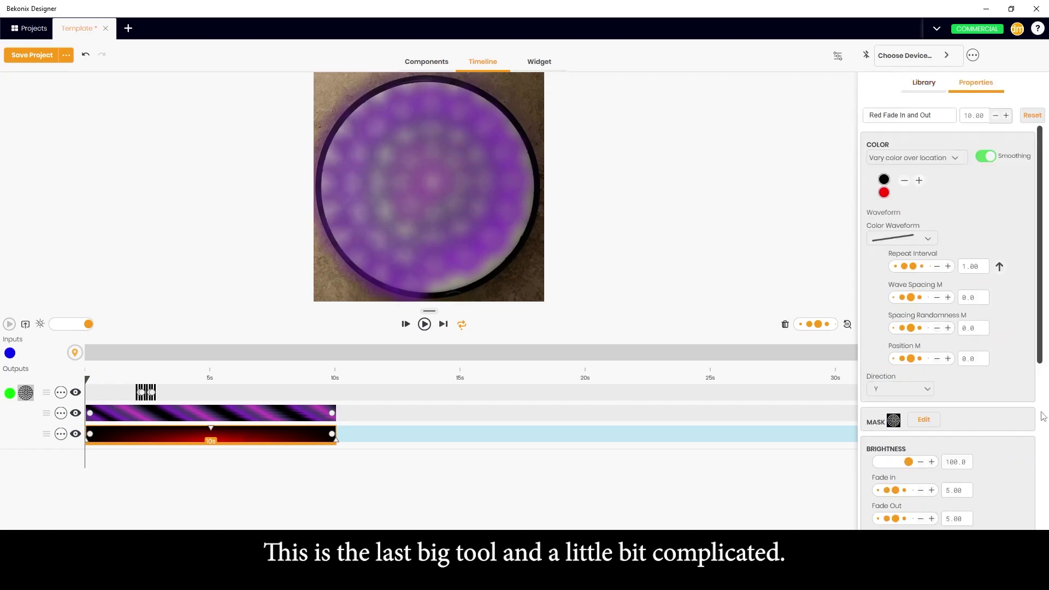
scroll(977, 438, down, 2)
scroll(978, 438, down, 5)
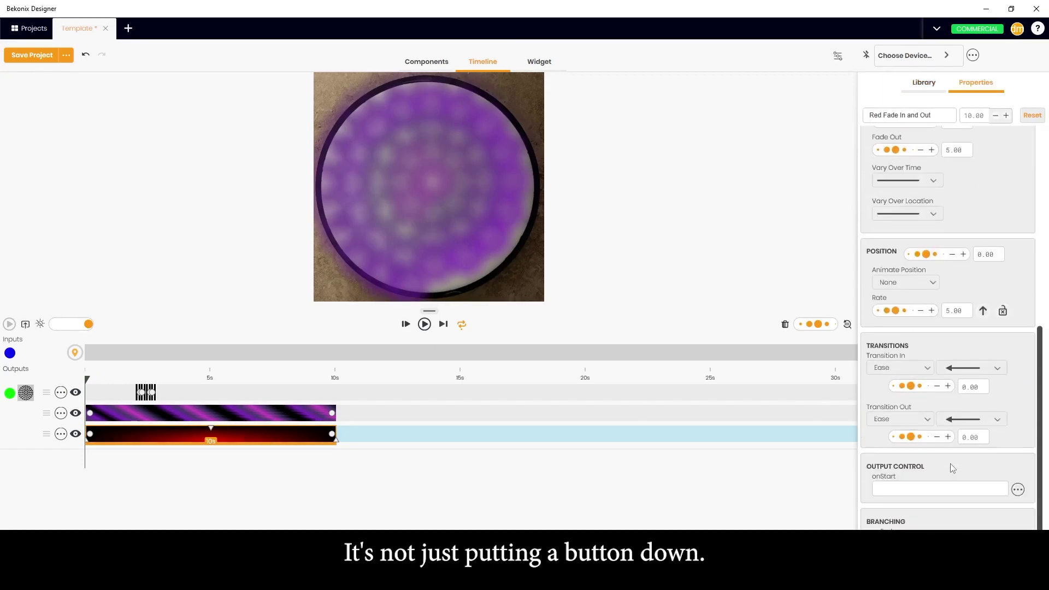
scroll(951, 468, up, 2)
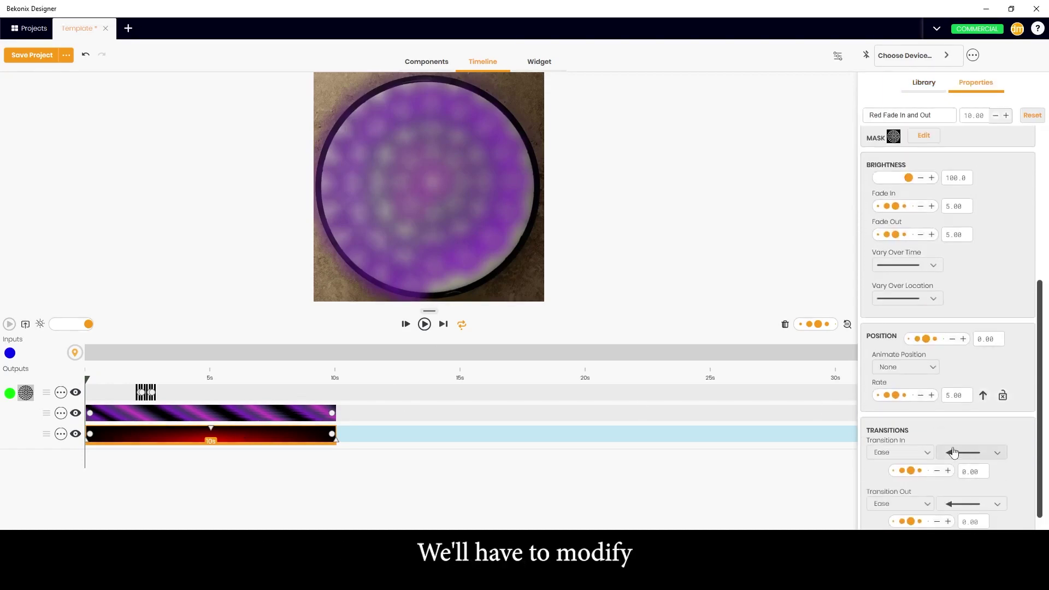
scroll(954, 454, up, 2)
scroll(951, 452, up, 2)
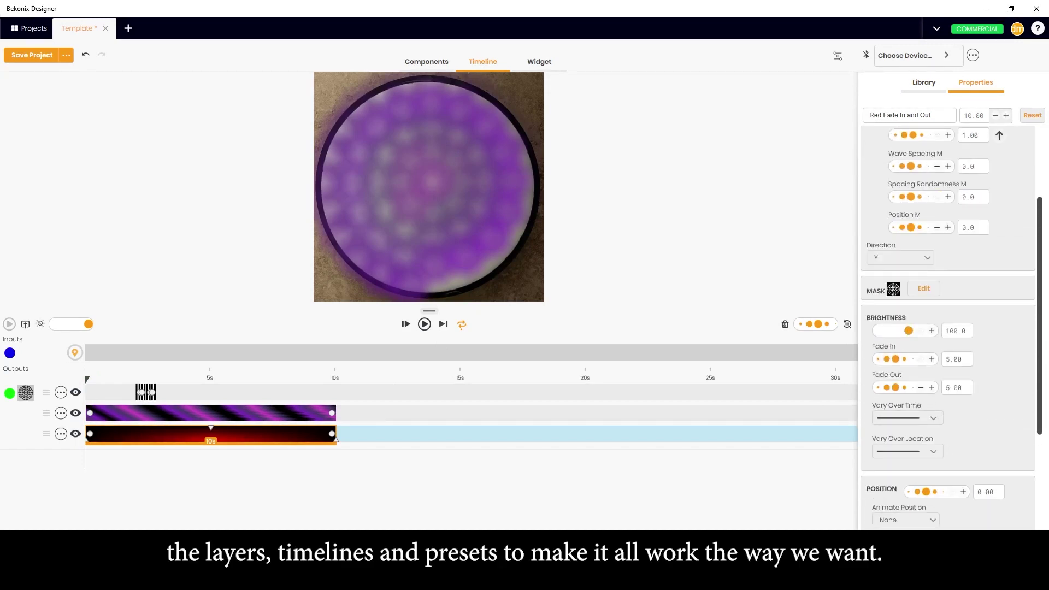
- Switch between the Timeline and the Components layout view
click(429, 71)
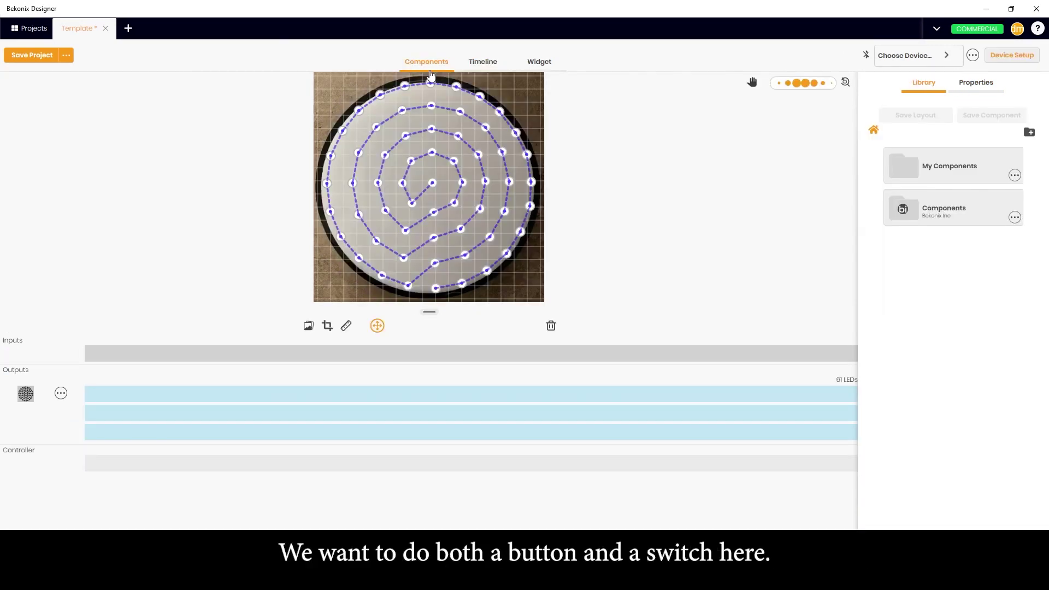
click(483, 63)
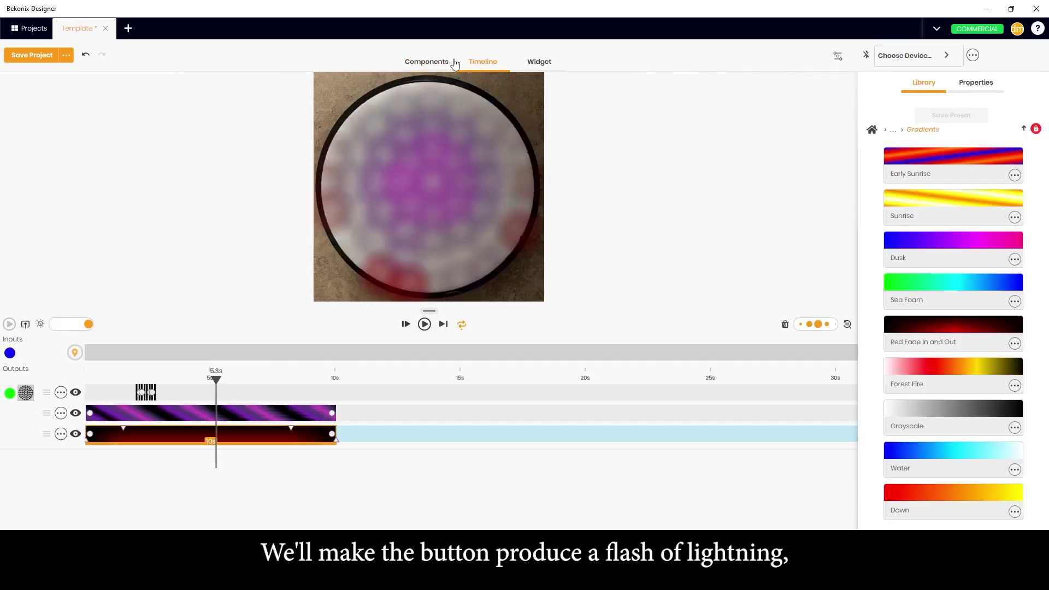
click(435, 66)
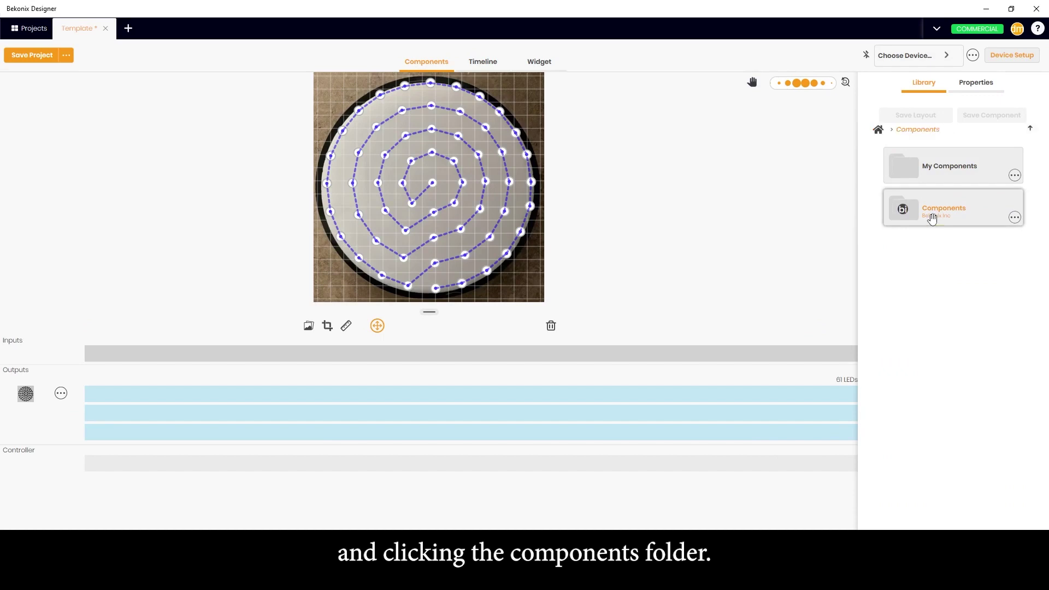
- From Components > Inputs > Buttons, place the lightning arcade button and on/off switch beside the puck
click(932, 218)
click(932, 209)
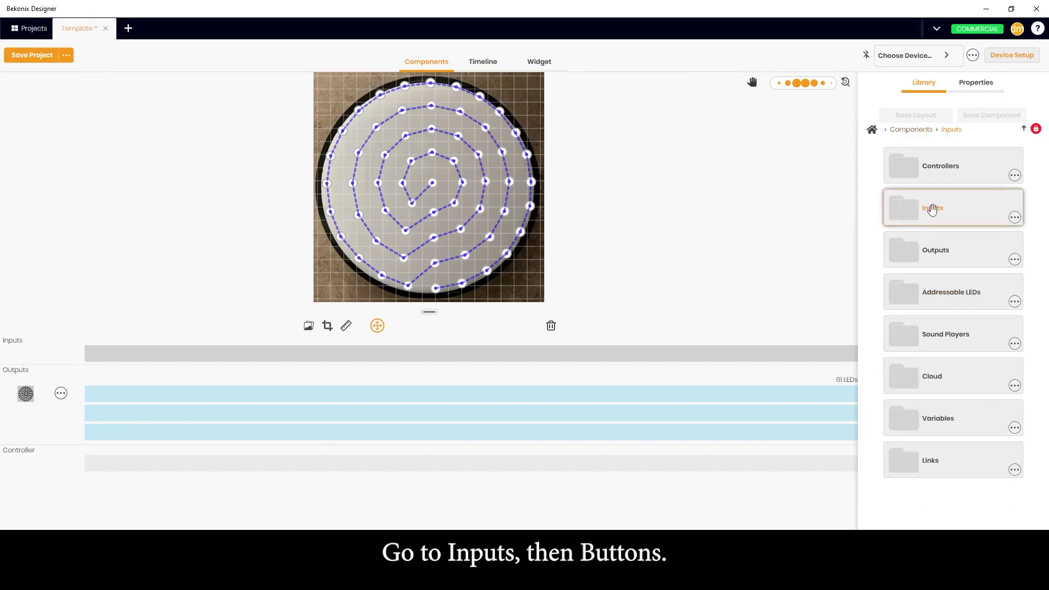
click(951, 173)
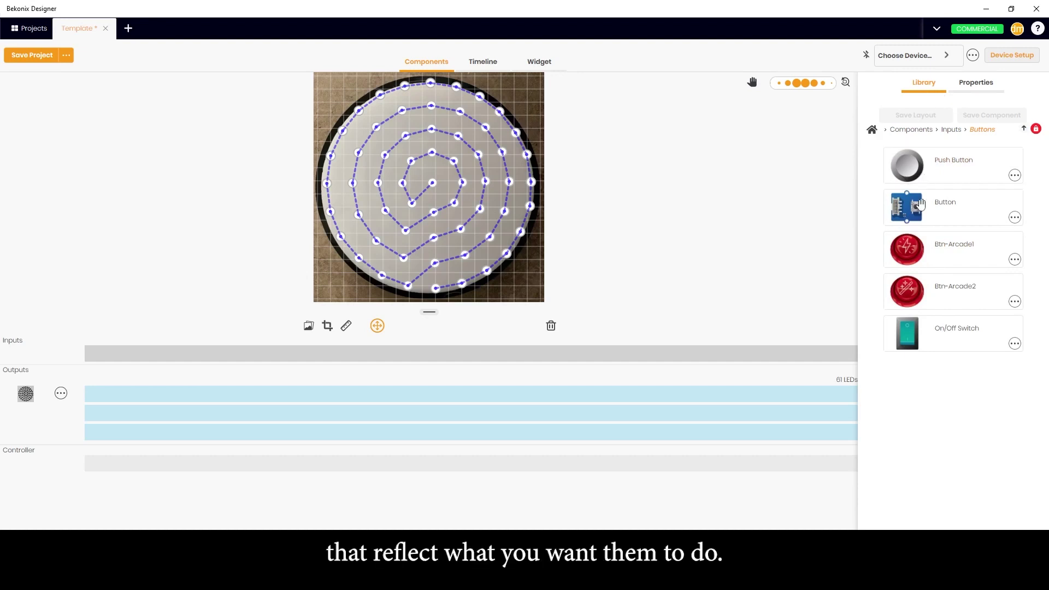
drag(899, 250, 581, 290)
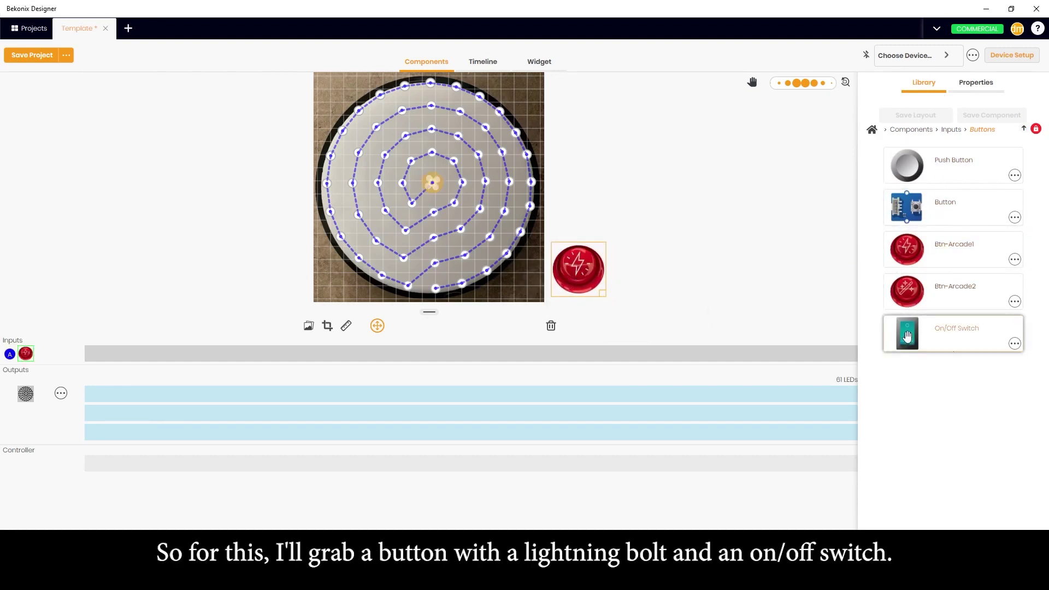
drag(907, 334, 295, 279)
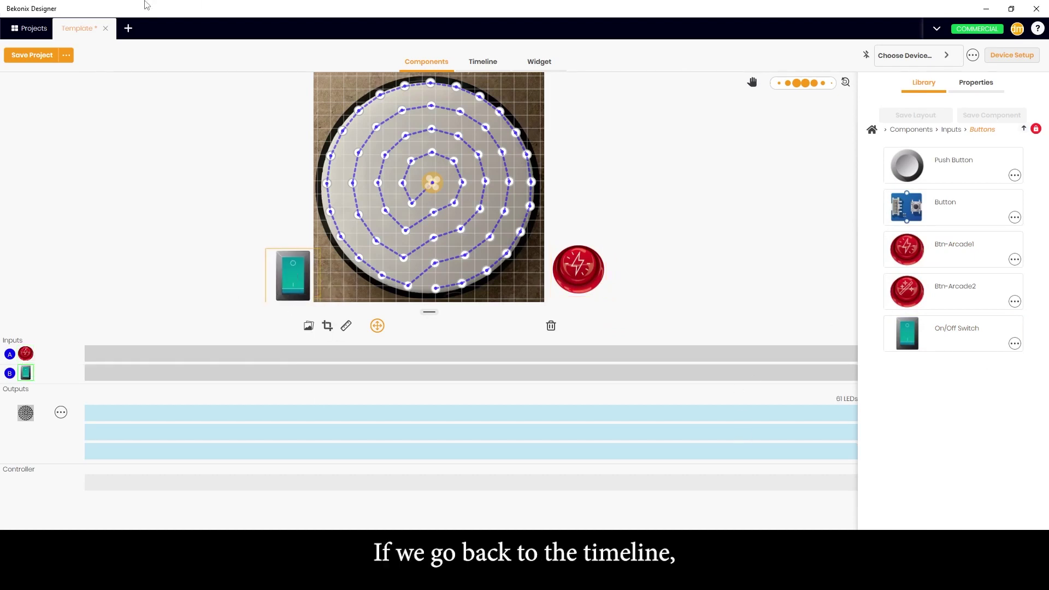
- Move the lightning clip to about 12 s, name it L1, then select button A's trigger
click(489, 62)
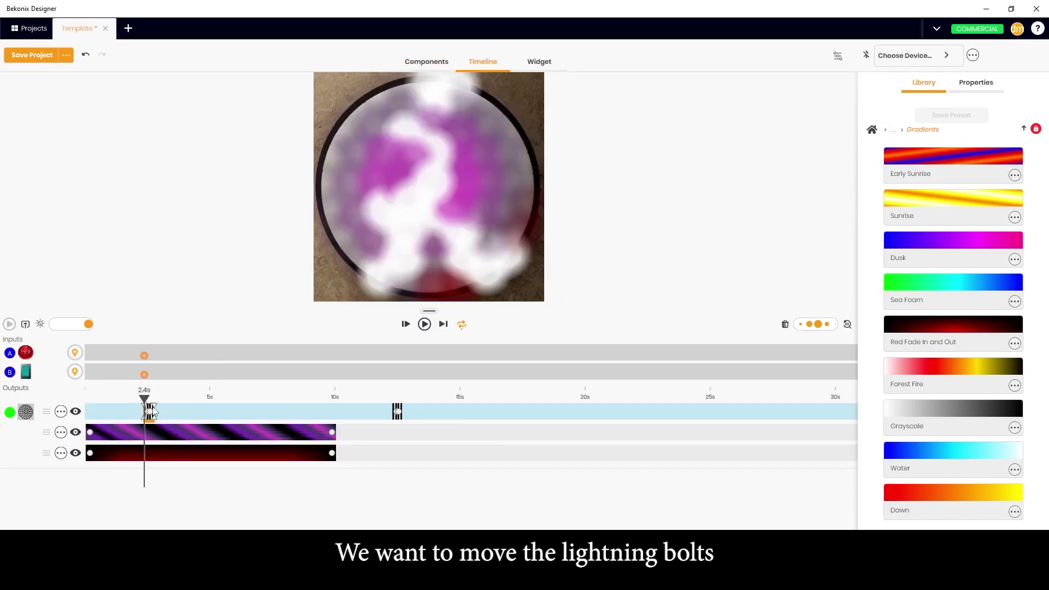
drag(447, 409, 396, 417)
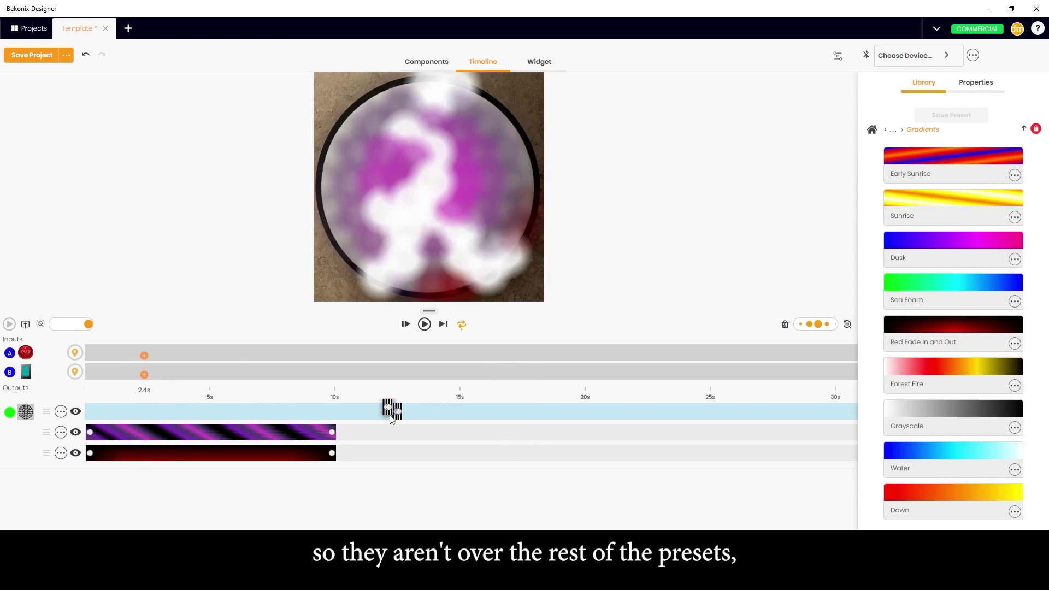
click(394, 415)
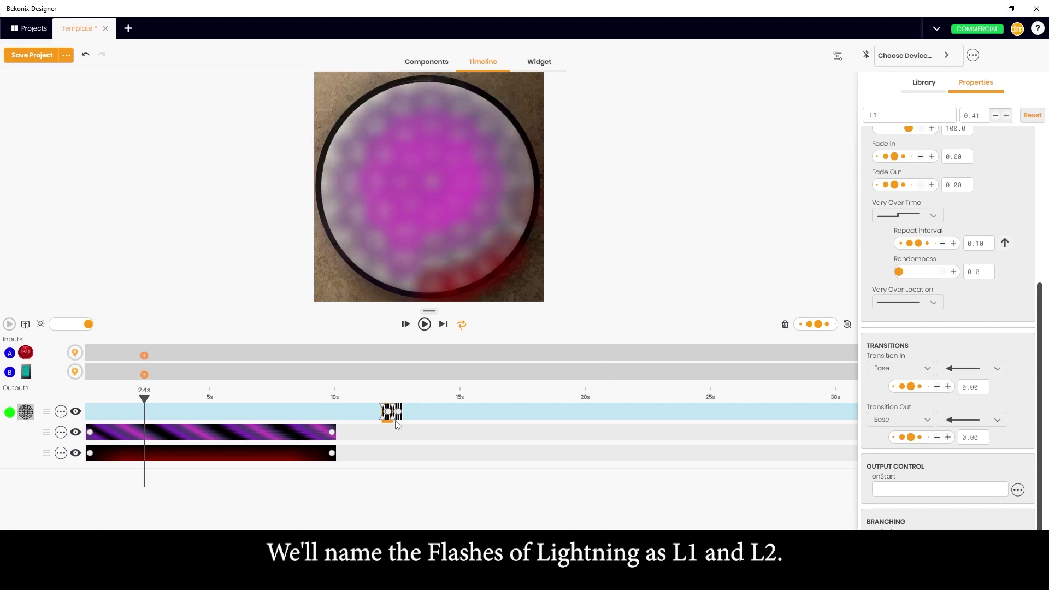
click(127, 354)
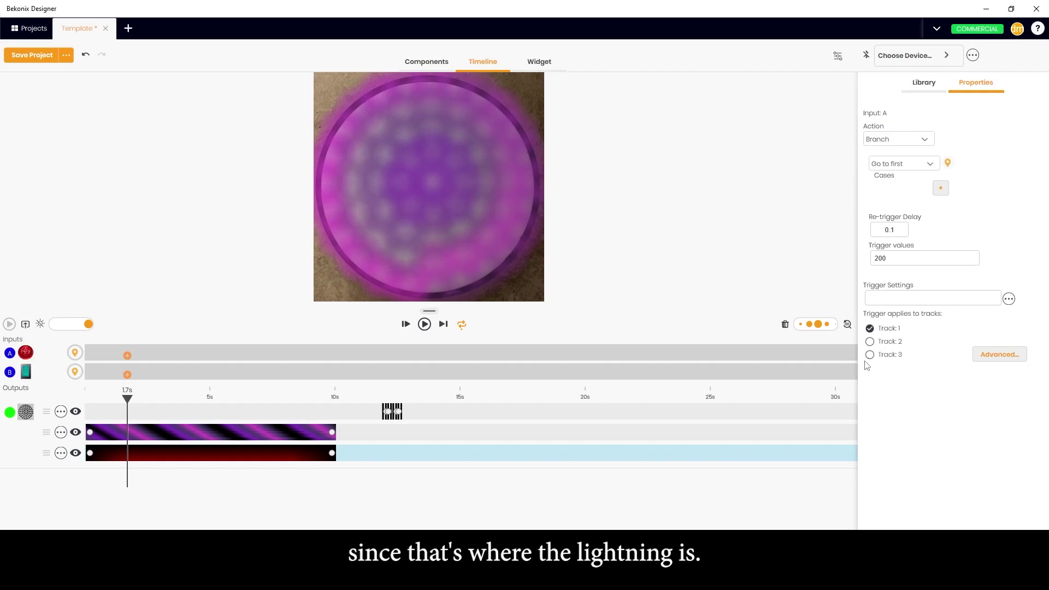
- Set button A's branch action to Random with cases L1 and L2
click(910, 164)
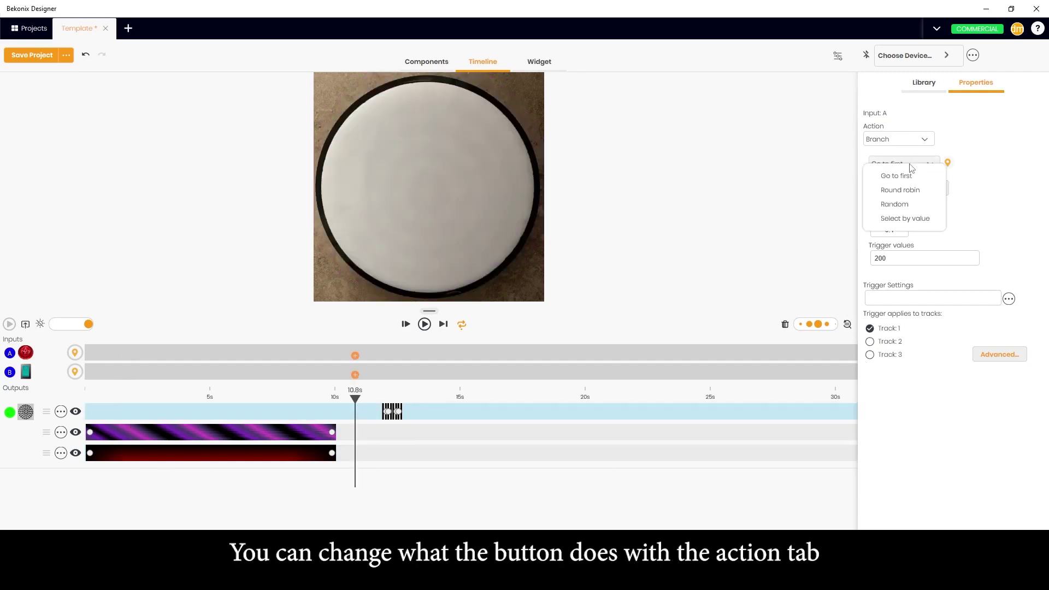
click(909, 205)
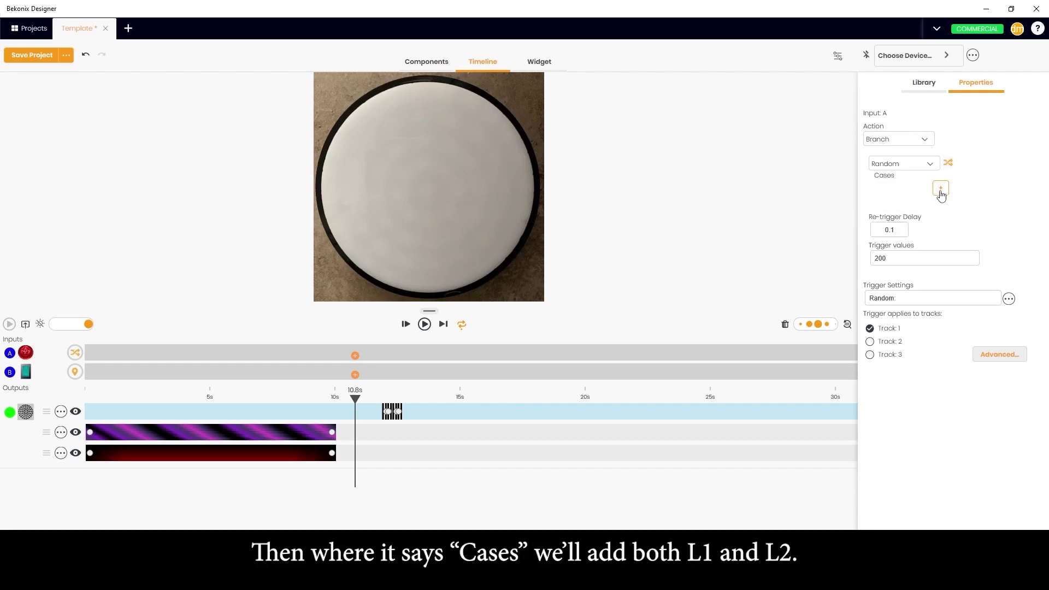
click(941, 191)
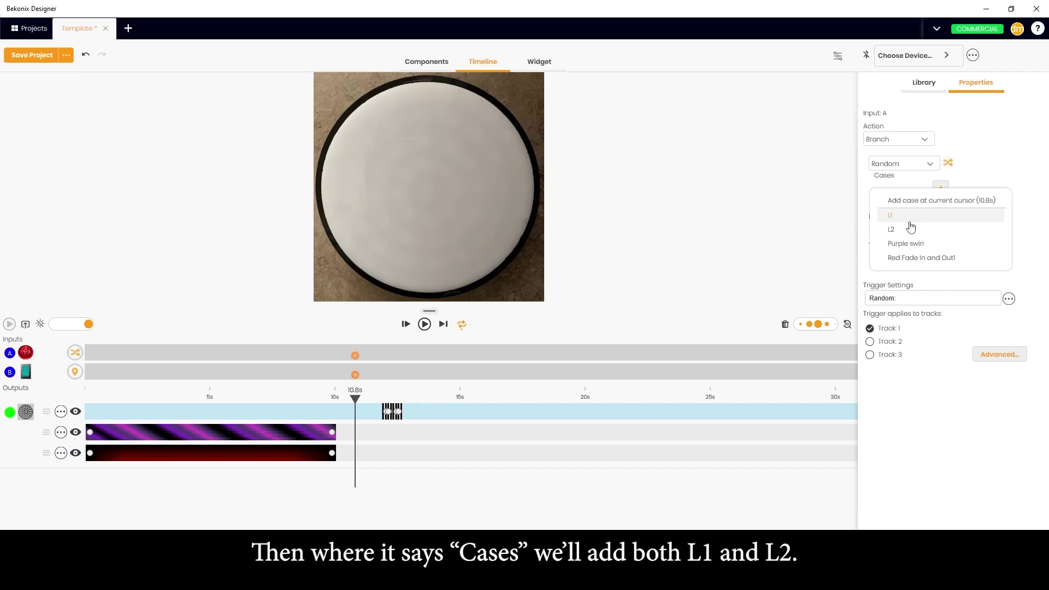
click(910, 221)
click(940, 197)
click(911, 239)
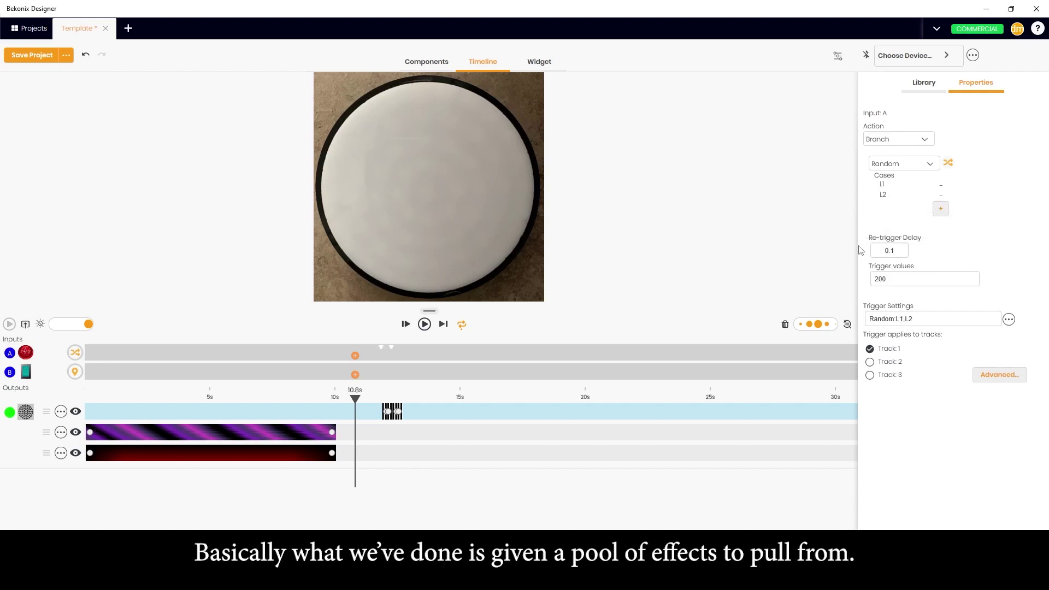
- Move the on/off switch and lightning arcade button onto the puck image, then check the timeline
click(488, 64)
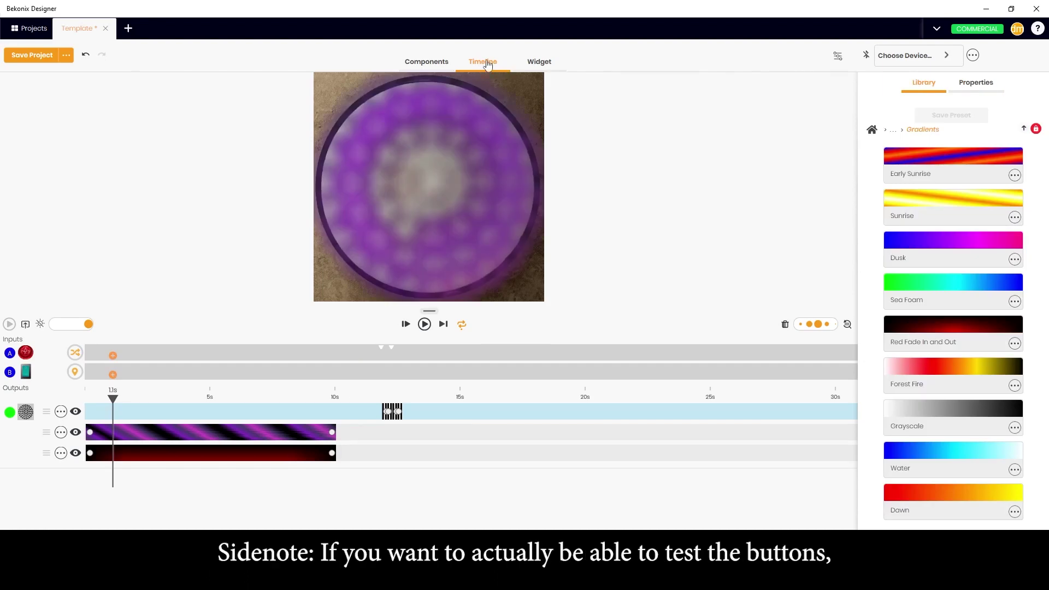
click(437, 64)
drag(285, 286, 329, 286)
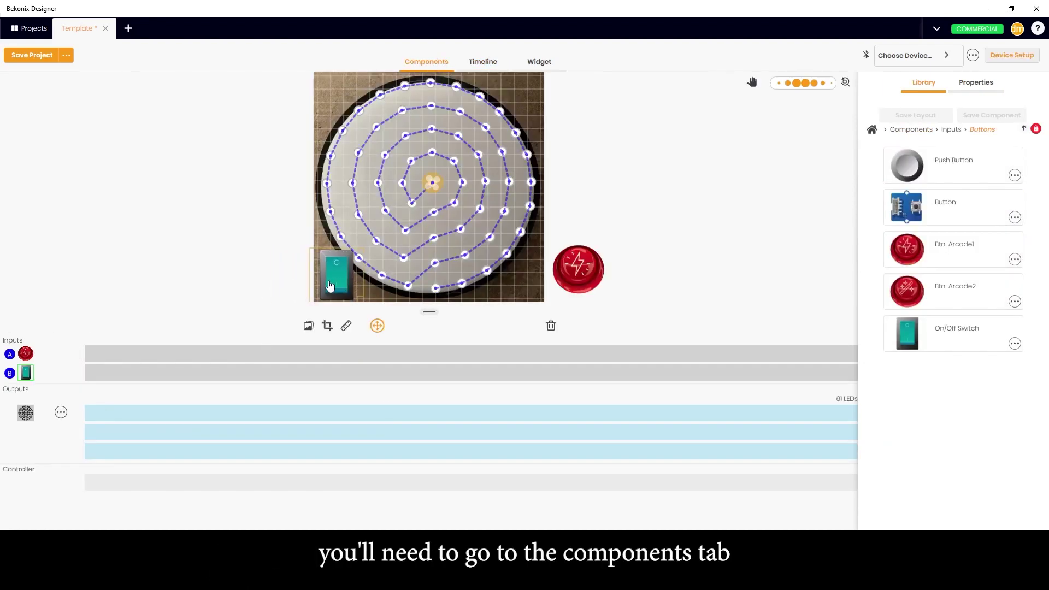
drag(580, 264, 520, 270)
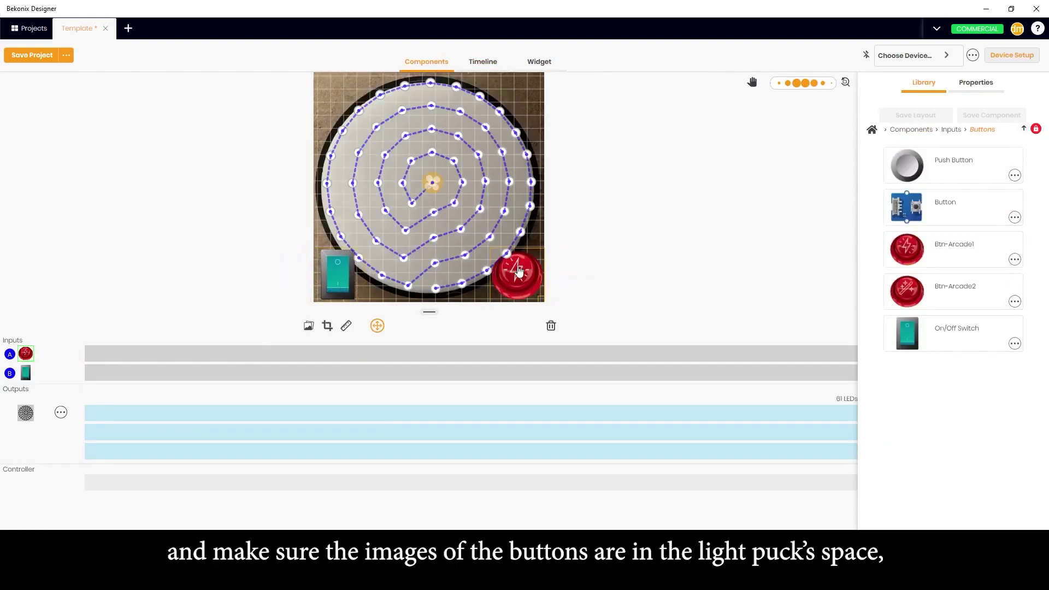
click(489, 64)
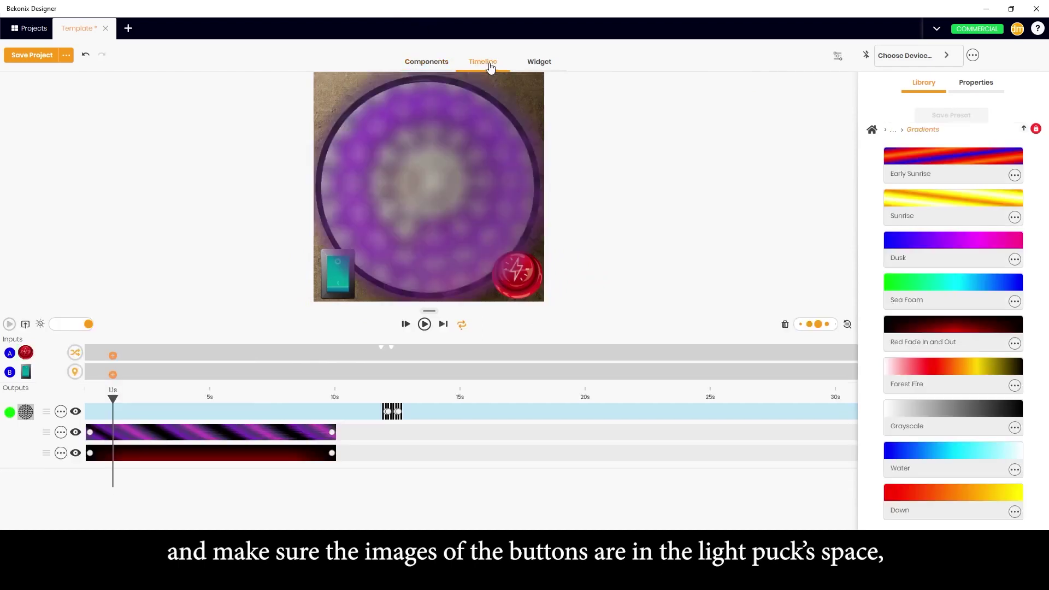
- Play the show, press the arcade button four times to test random lightning flashes, pause, and select L1
click(424, 67)
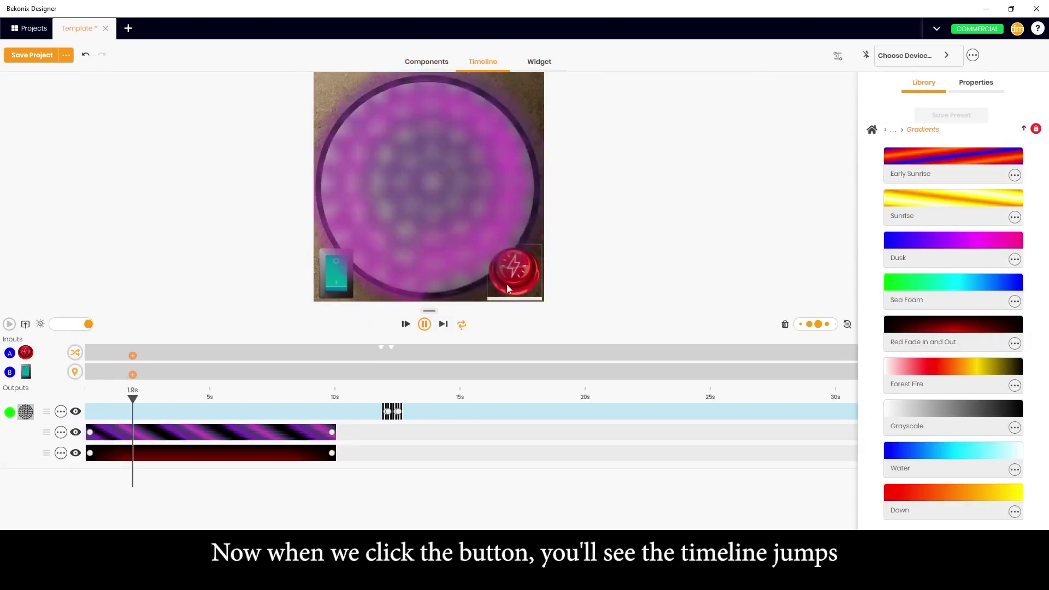
click(507, 284)
click(507, 285)
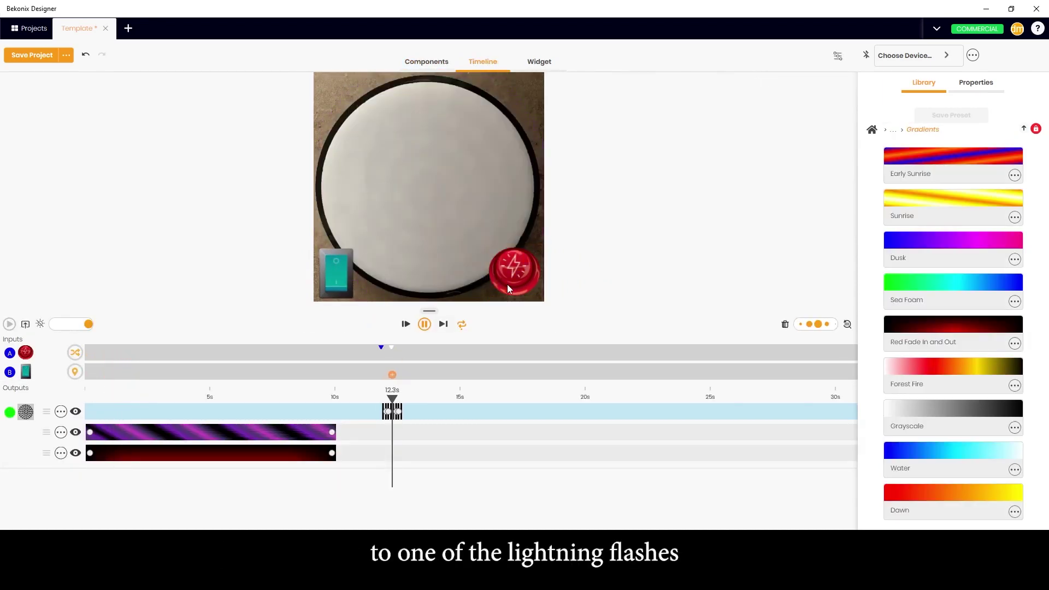
click(506, 285)
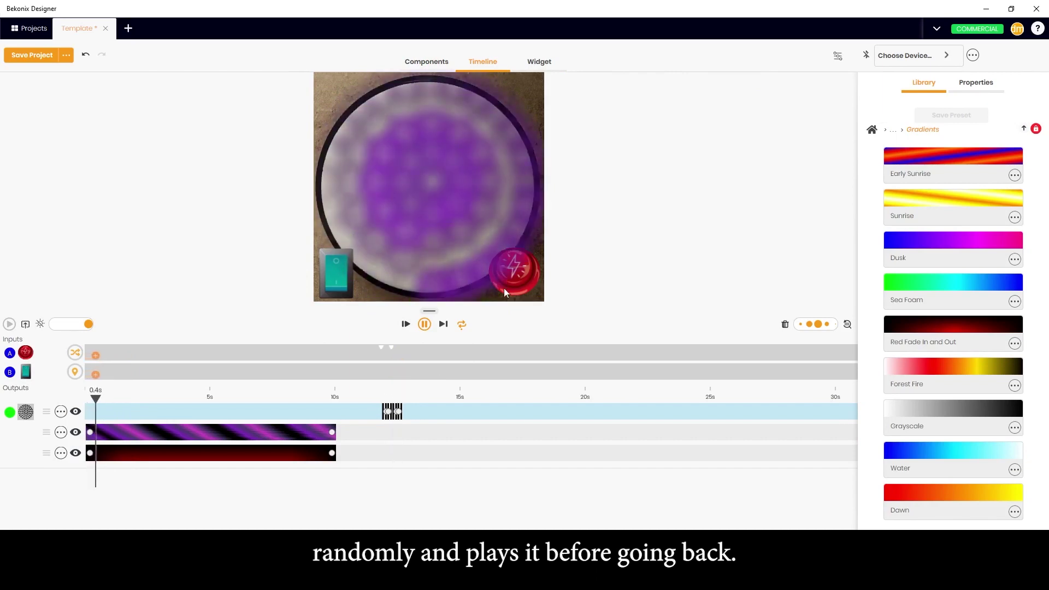
click(504, 280)
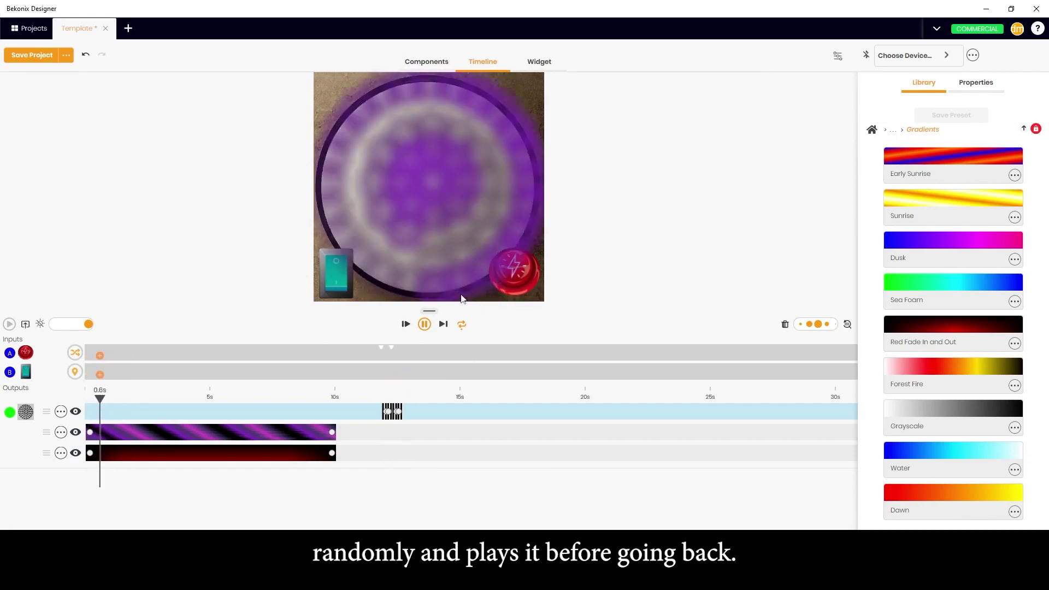
click(425, 324)
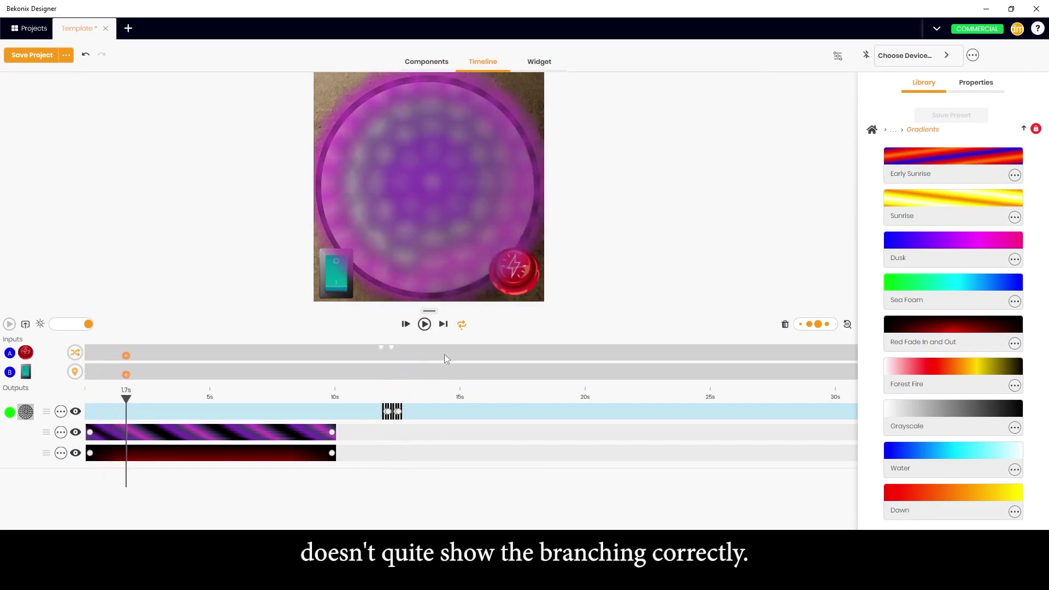
click(326, 351)
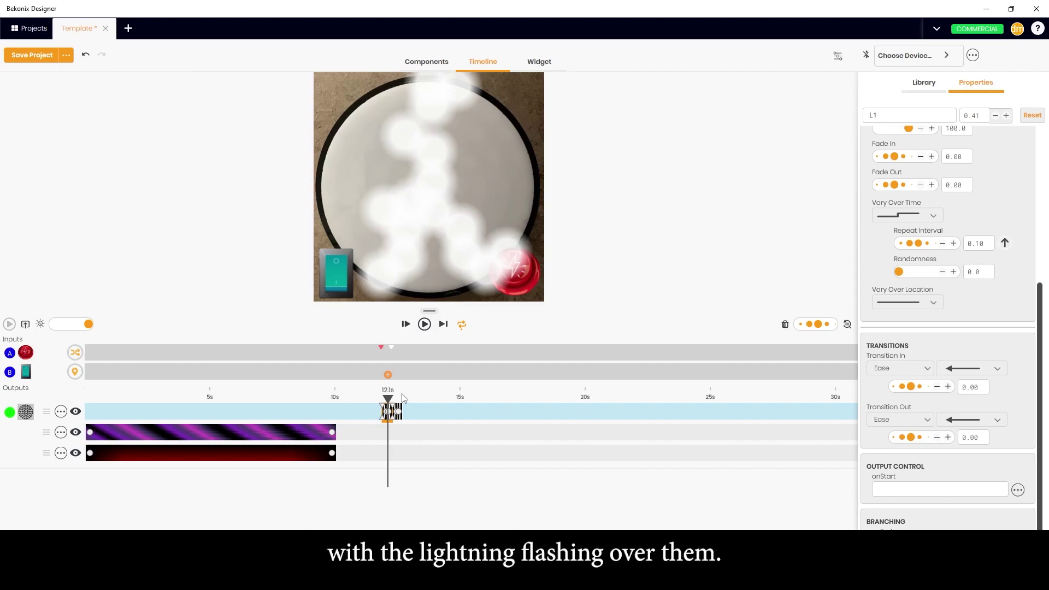
- Set the Purple swirl clip's onStart to Goto 'Purple swirl' so it loops, then select the red fade clip
click(286, 432)
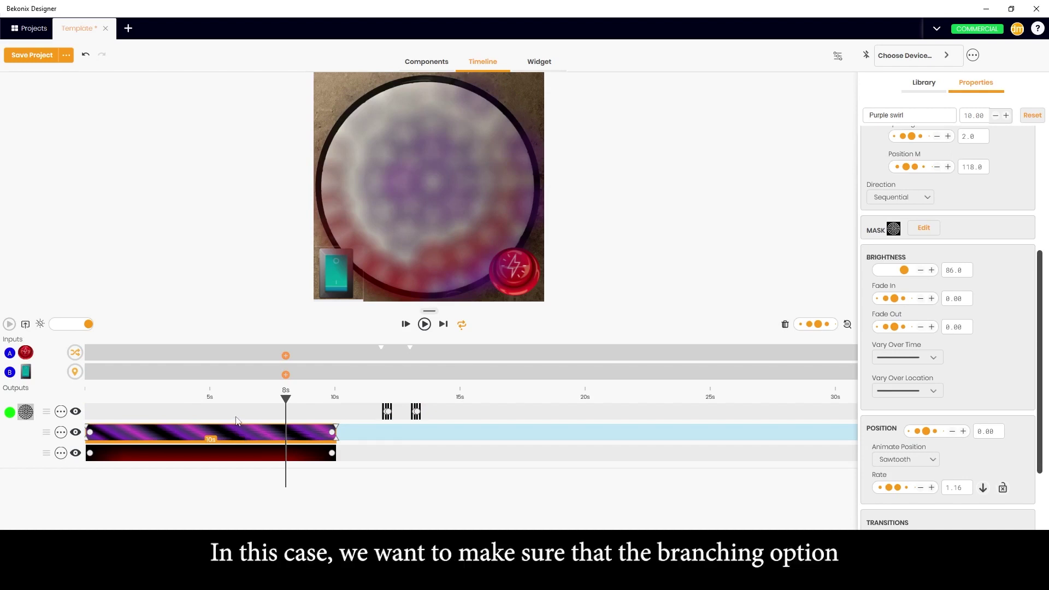
scroll(955, 421, down, 5)
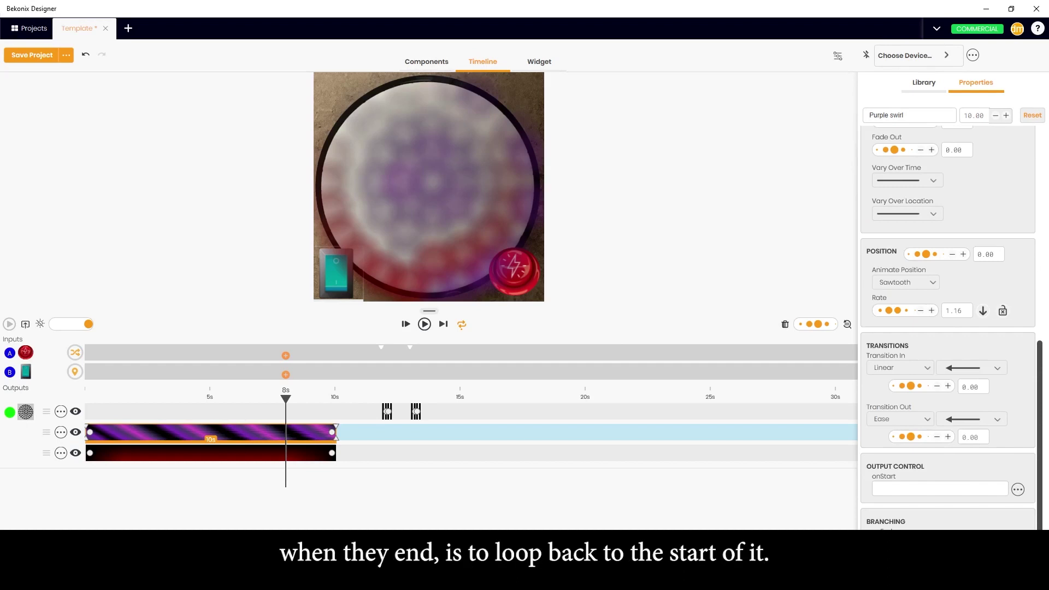
click(983, 538)
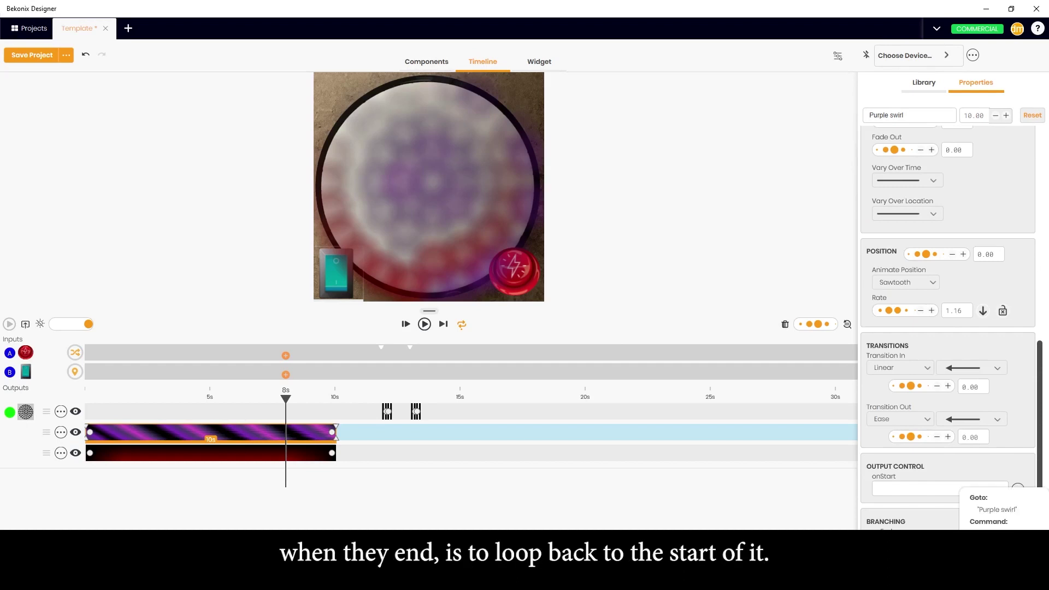
click(1004, 518)
click(309, 448)
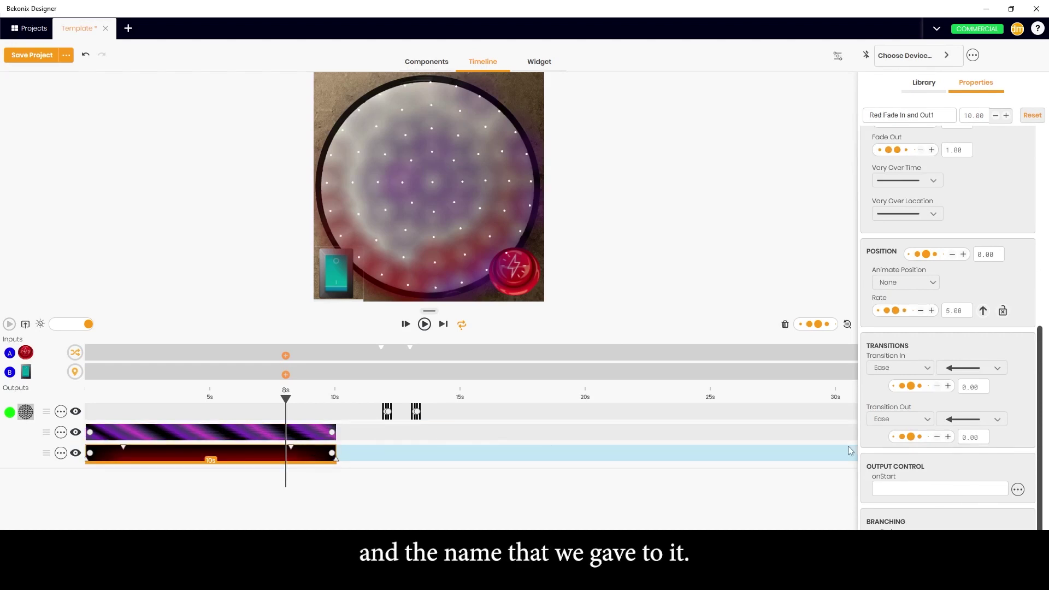
- Paste copies of the purple swirl and red fade clips, moving the fade copy to 17 s
key(ctrl+v)
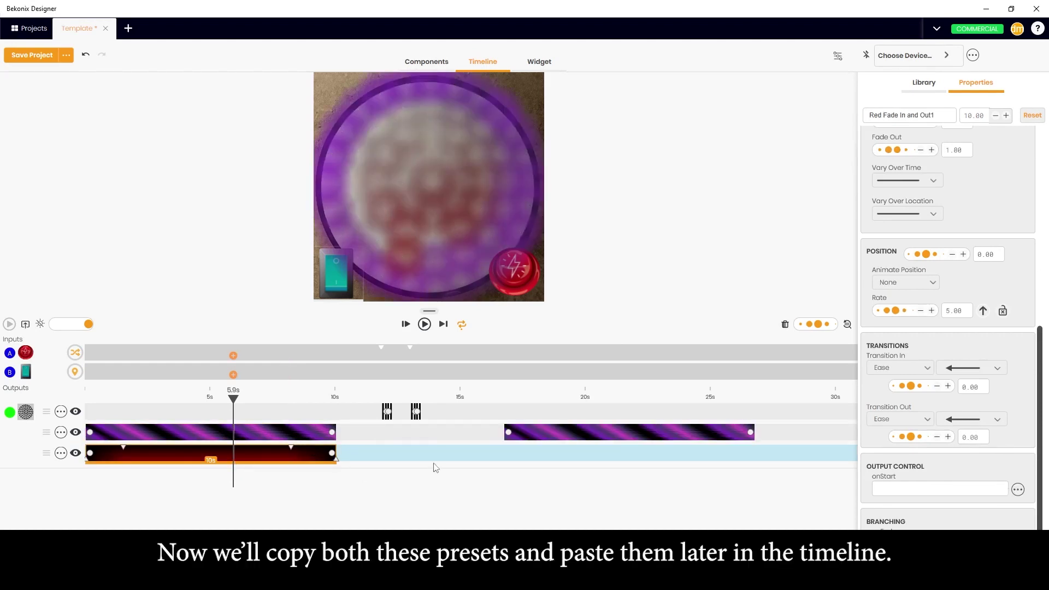
click(520, 459)
key(ctrl+v)
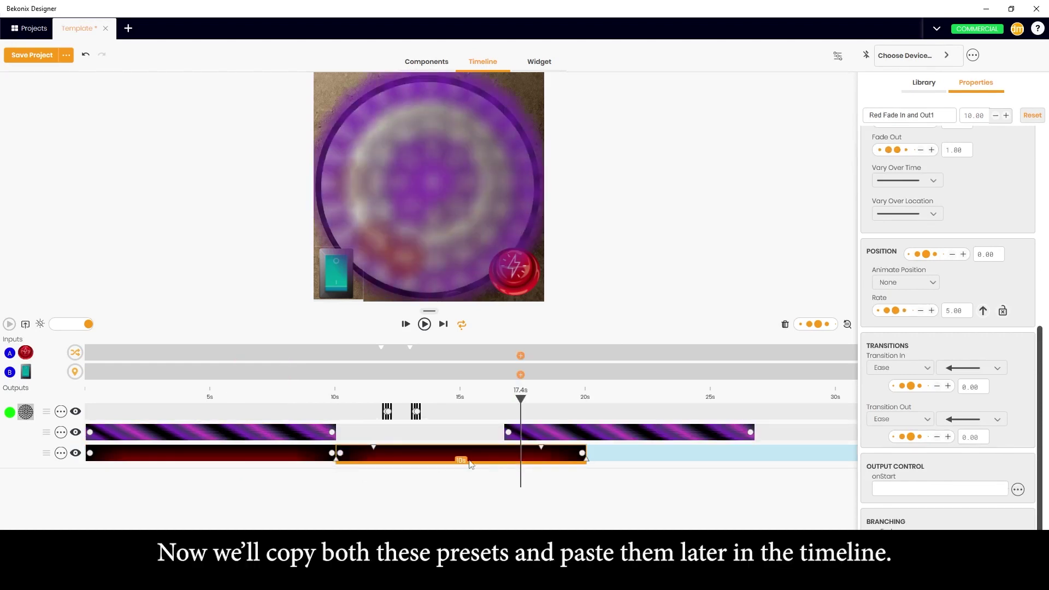
drag(419, 459, 589, 461)
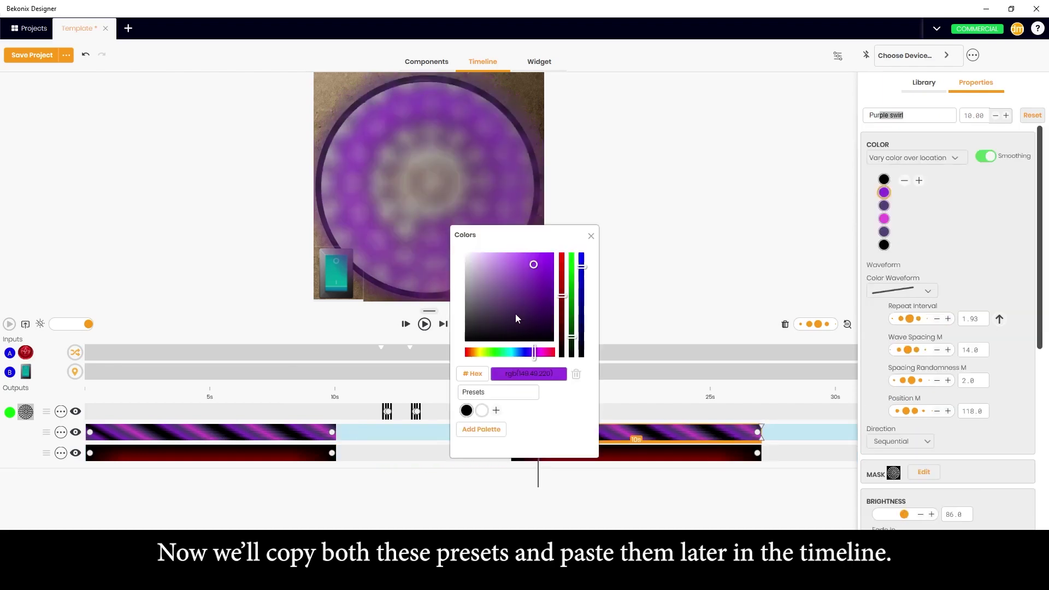
- Make the swirl copy green and the fade copy blue, renamed 'Blu Fade In and Out'
click(498, 352)
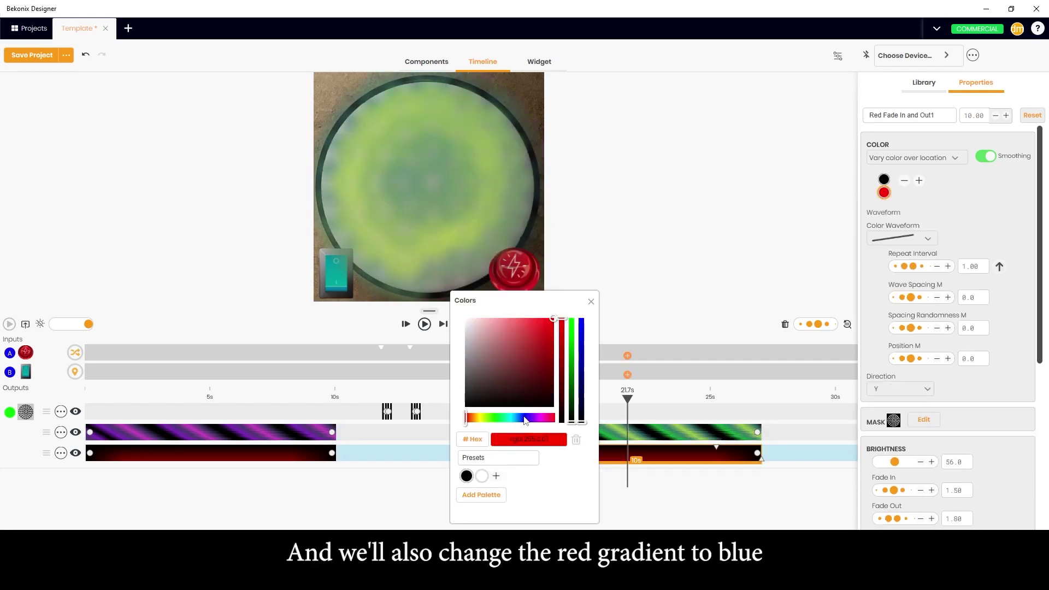
click(524, 418)
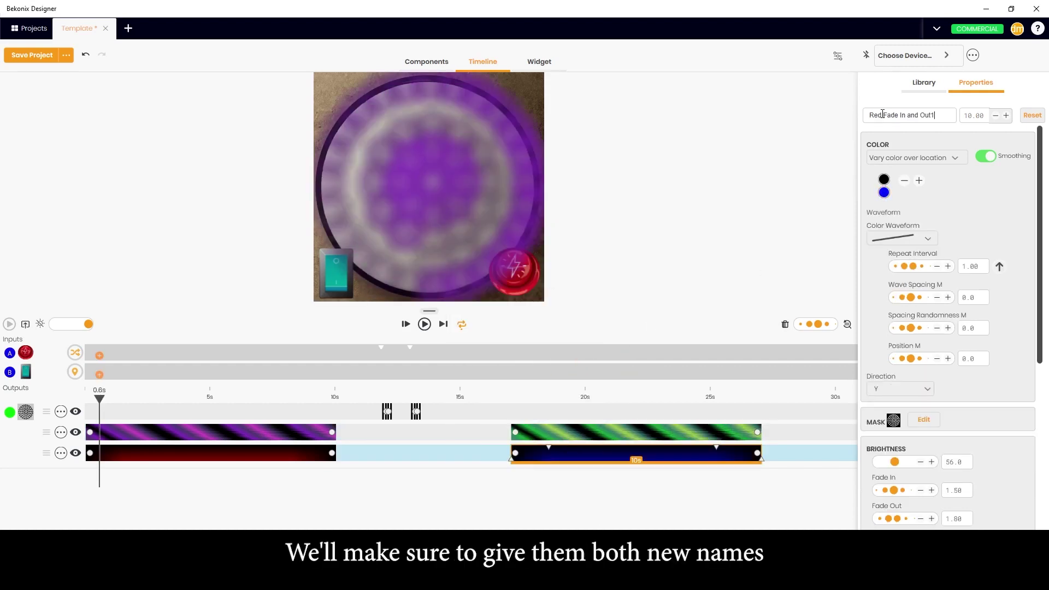
drag(882, 116, 865, 111)
text(Blu)
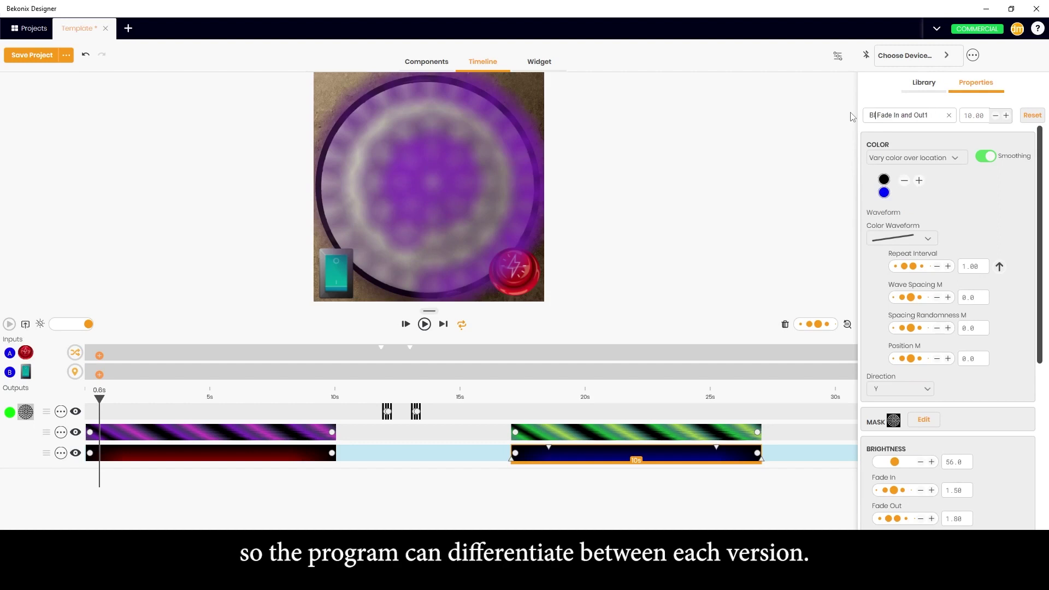
click(934, 115)
key(BackSpace)
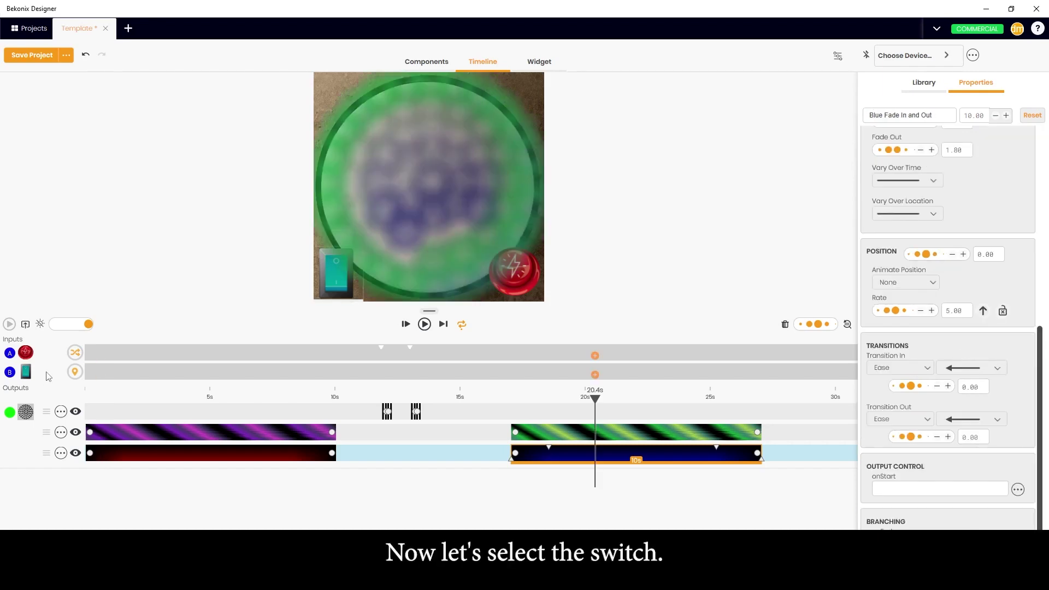
- Set the switch input's Branch mode to Round robin and add a swirl clip case
click(25, 372)
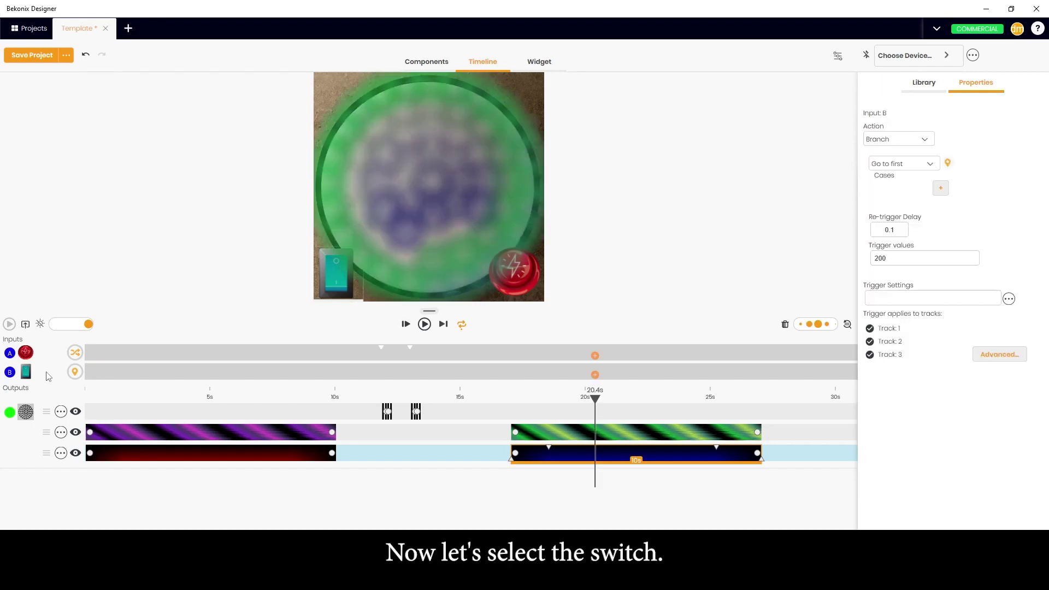
click(908, 166)
click(902, 192)
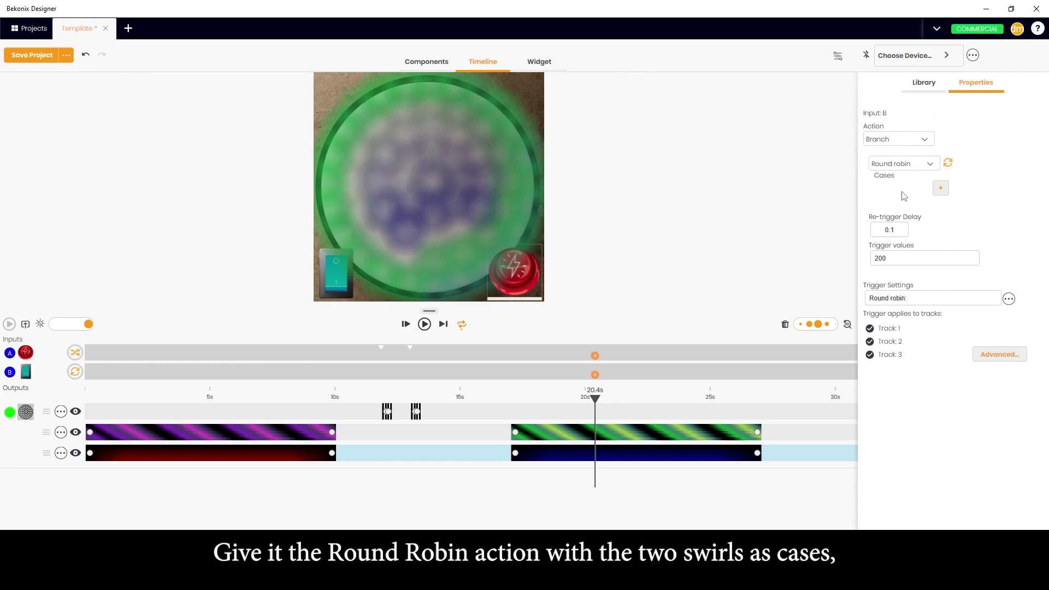
click(939, 191)
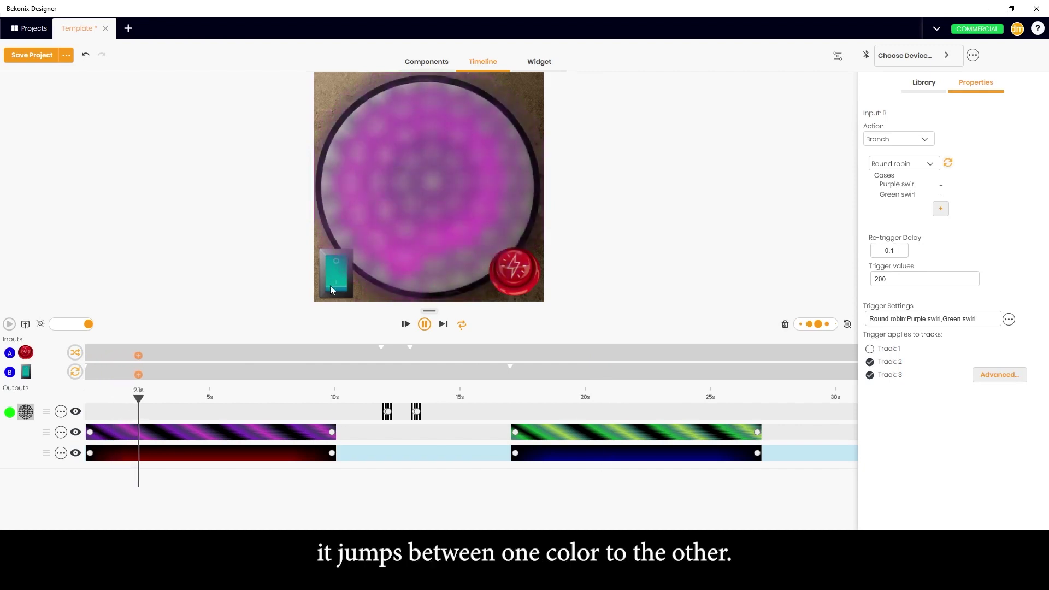
- Test the preview by flipping the switch between purple and green swirls and flashing the lightning button twice
click(330, 284)
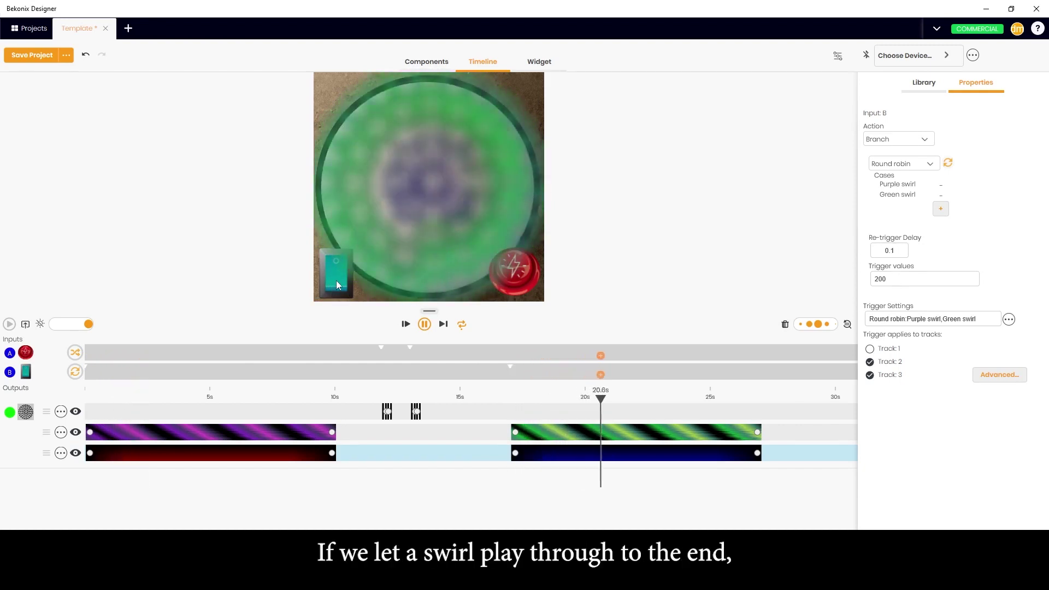
click(336, 281)
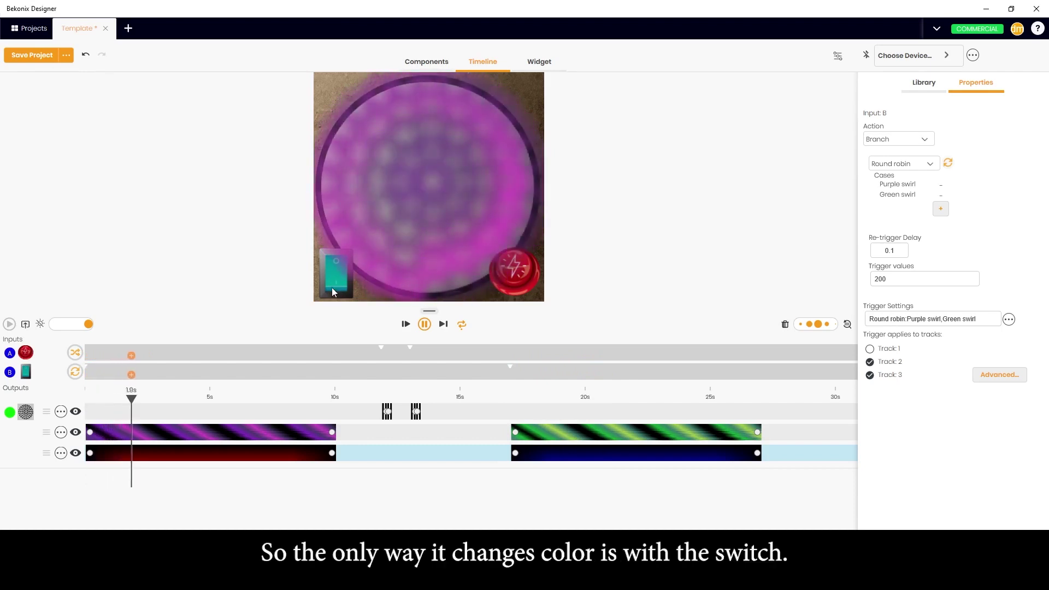
click(332, 288)
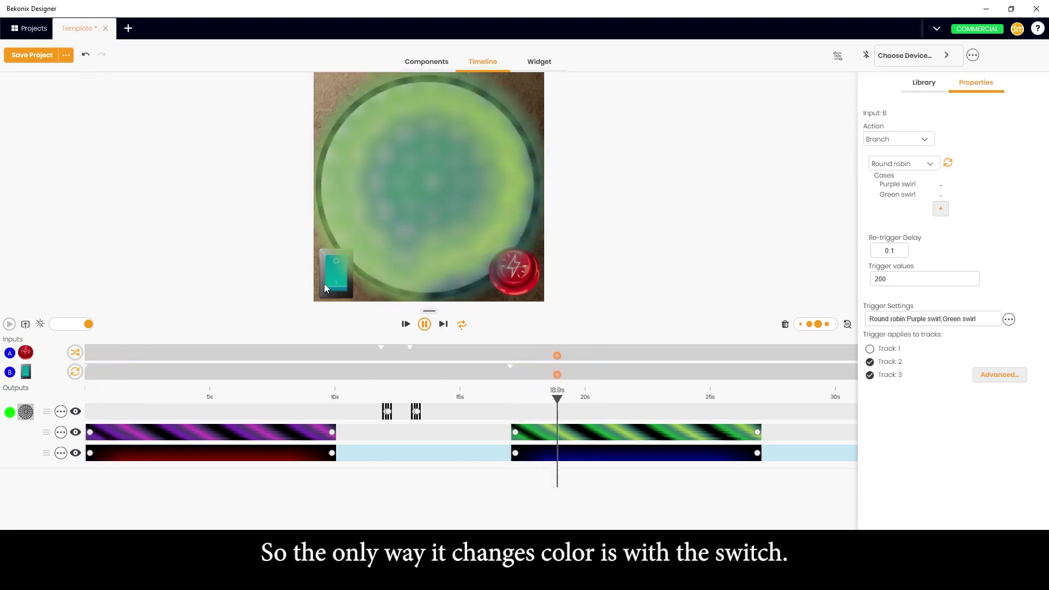
click(324, 286)
click(512, 278)
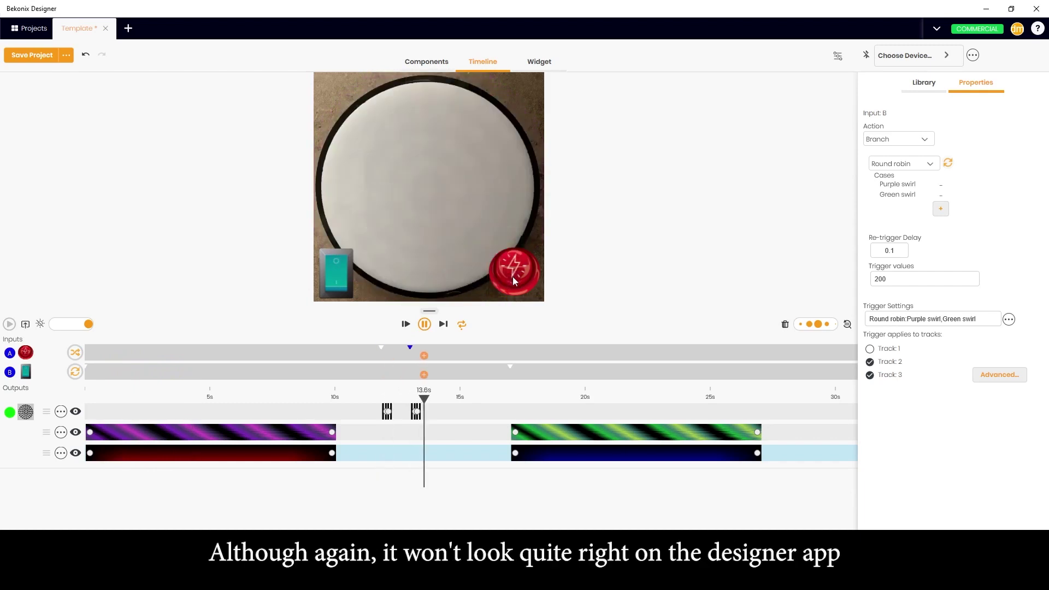
click(513, 276)
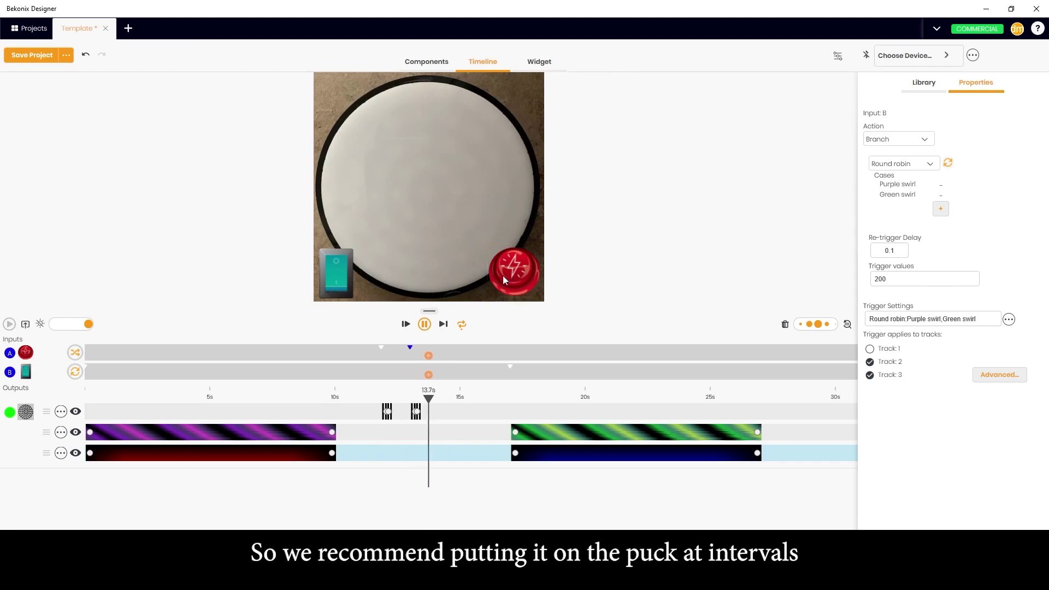
click(424, 324)
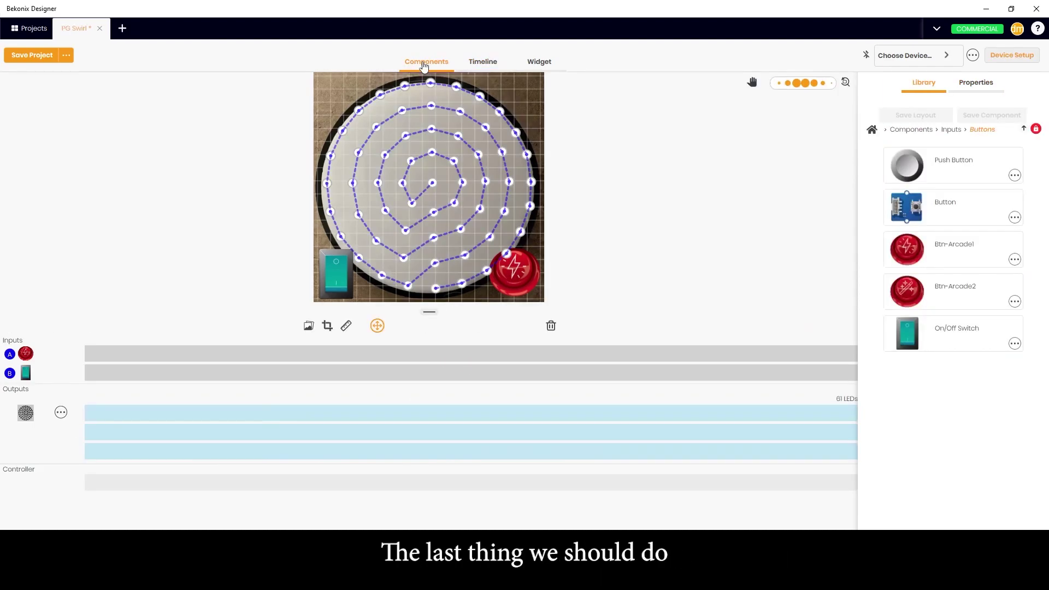
- Turn on the On/Off Switch in the Widget layout and move its icon to the widget's left side
click(485, 61)
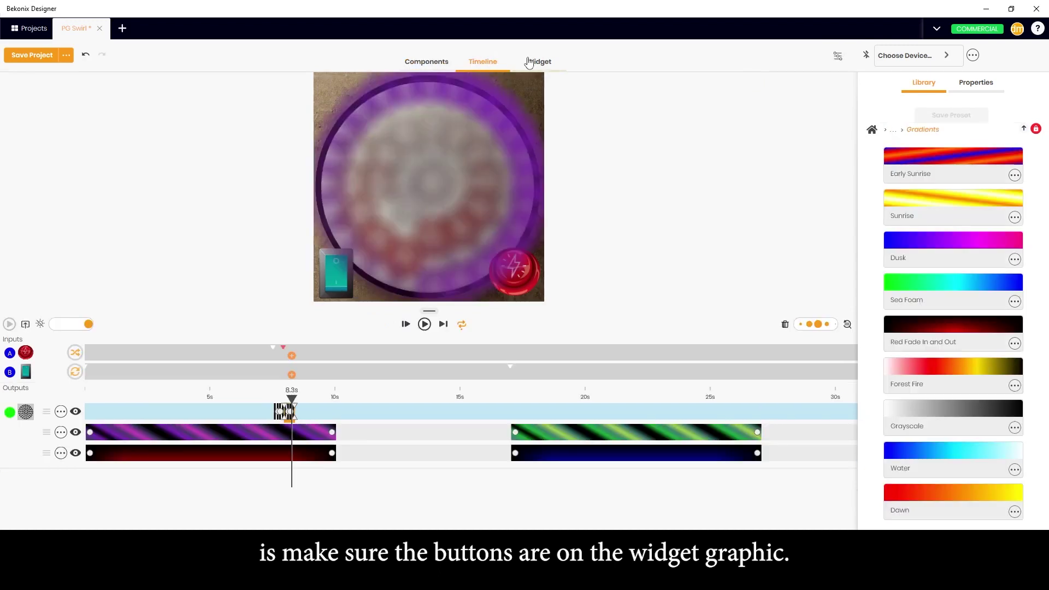
click(539, 65)
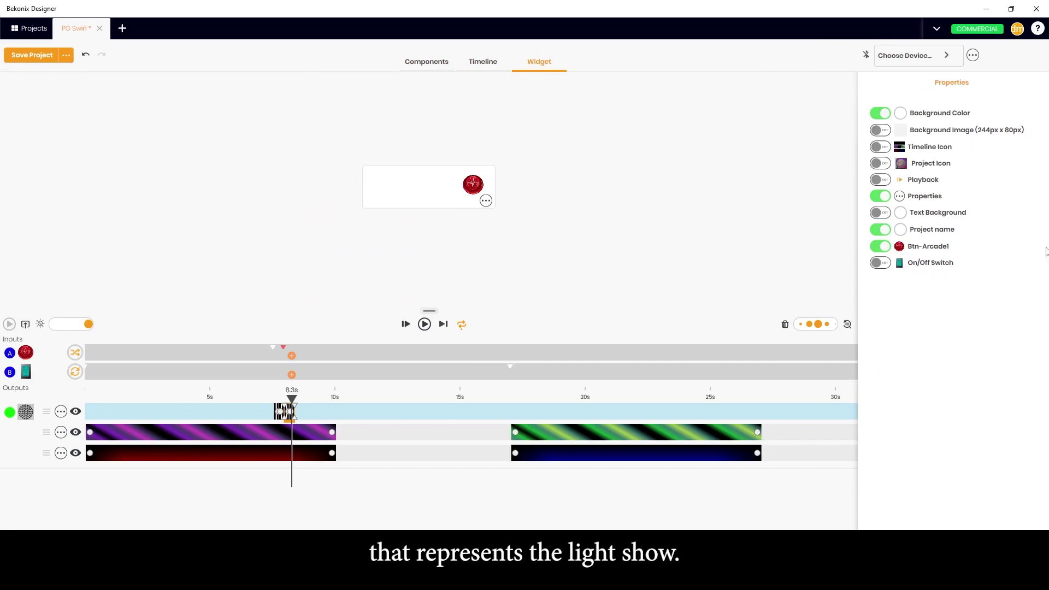
click(880, 263)
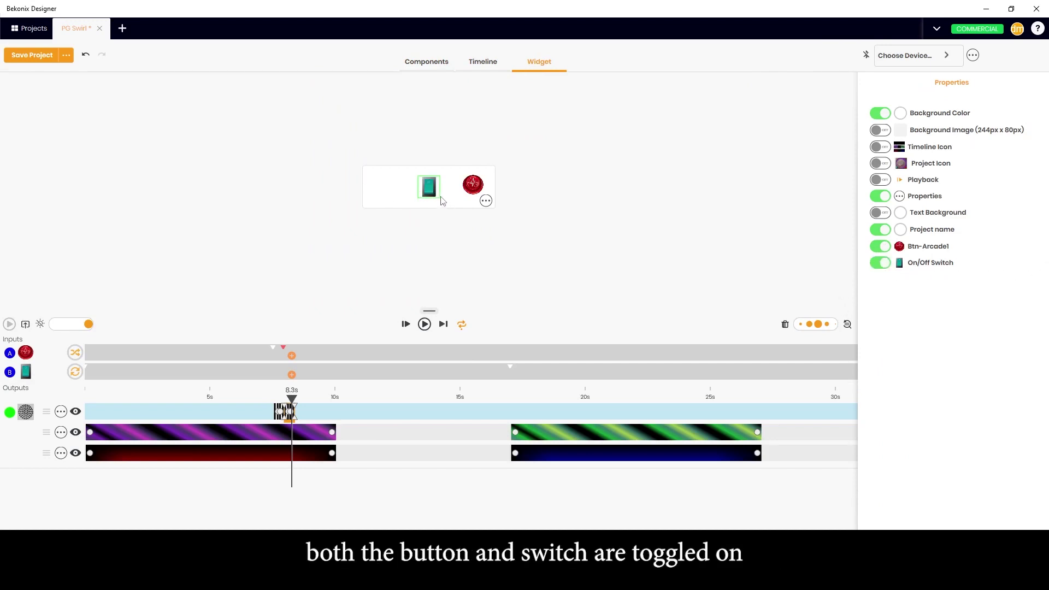
drag(430, 190, 372, 194)
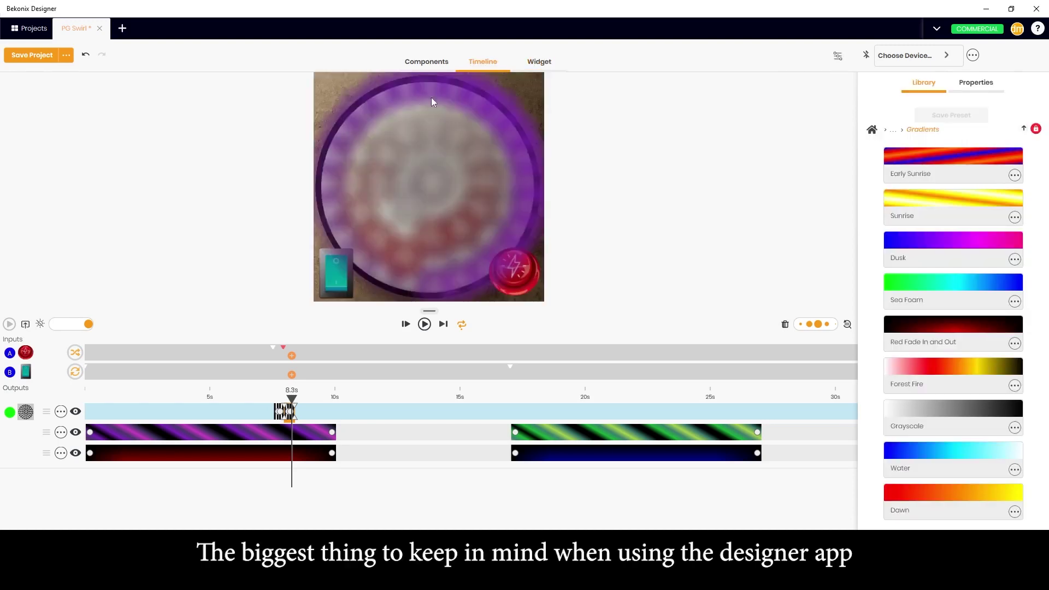
- Review the widget, LED spiral and timeline views, then play the preview and trigger the lightning flash
click(535, 68)
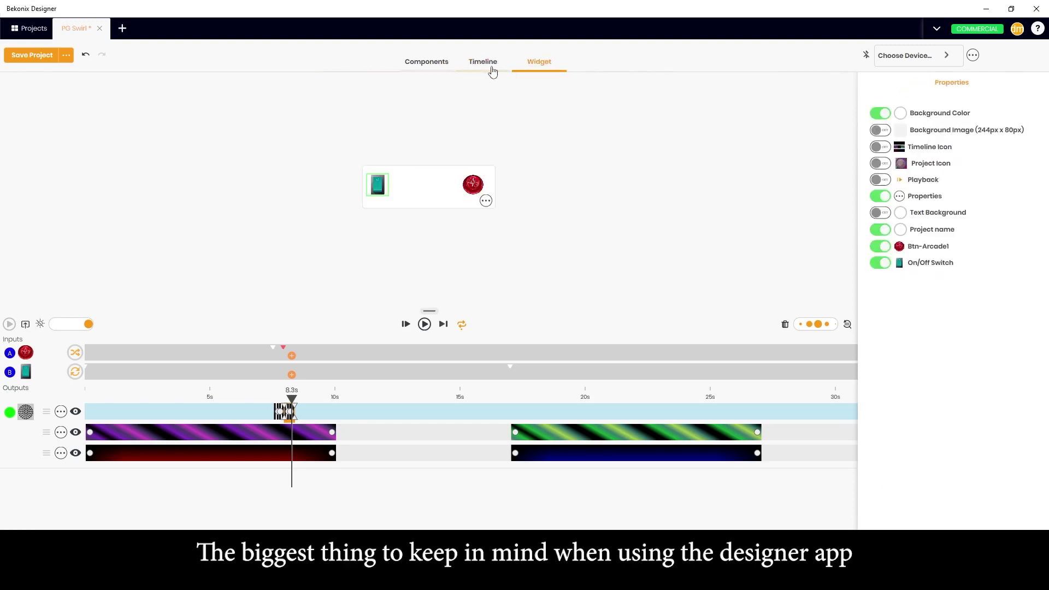
click(483, 64)
click(417, 66)
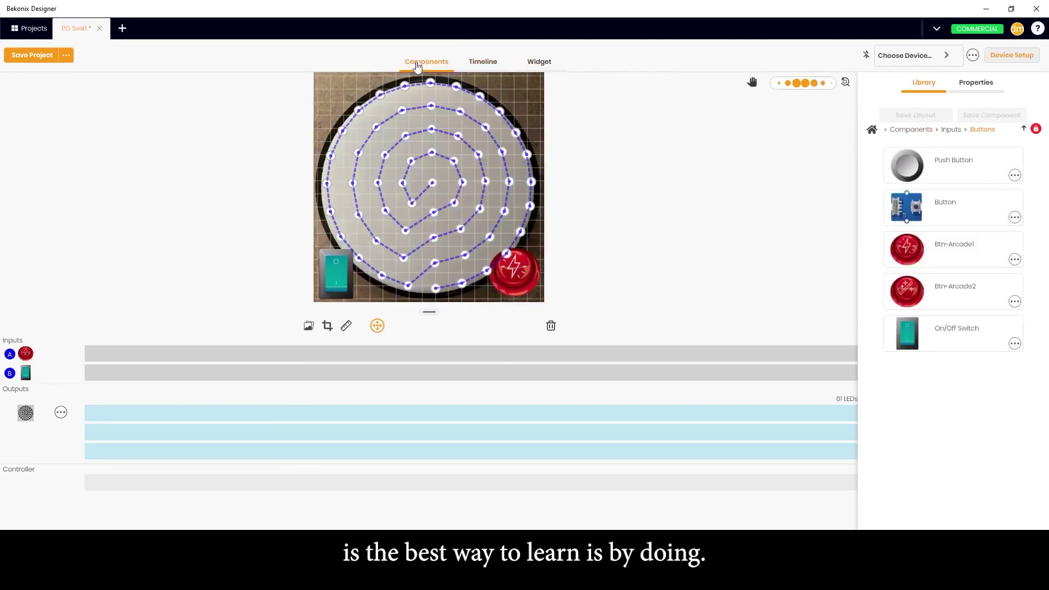
click(481, 67)
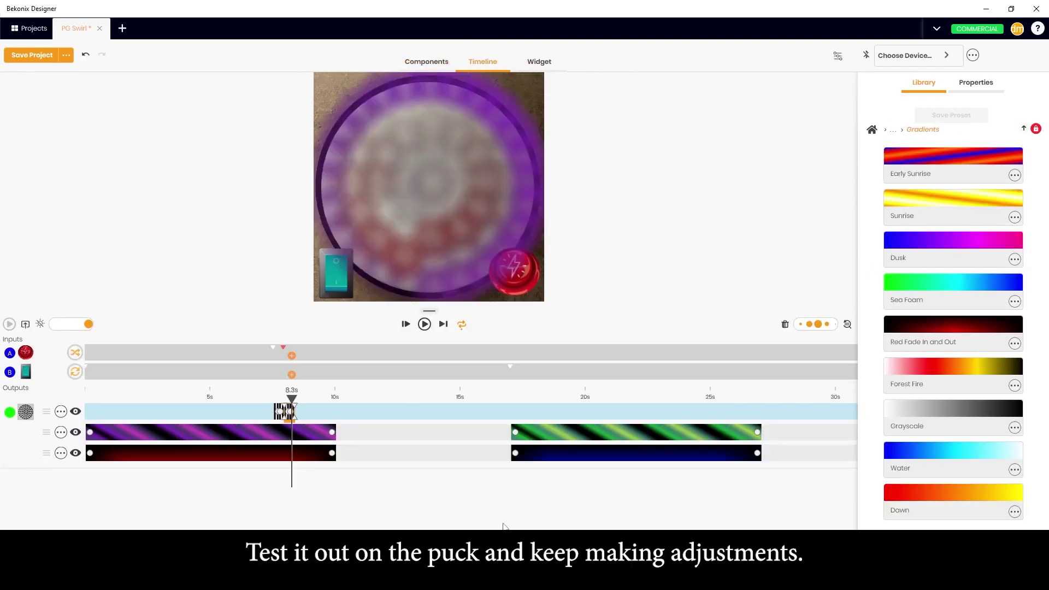
click(425, 325)
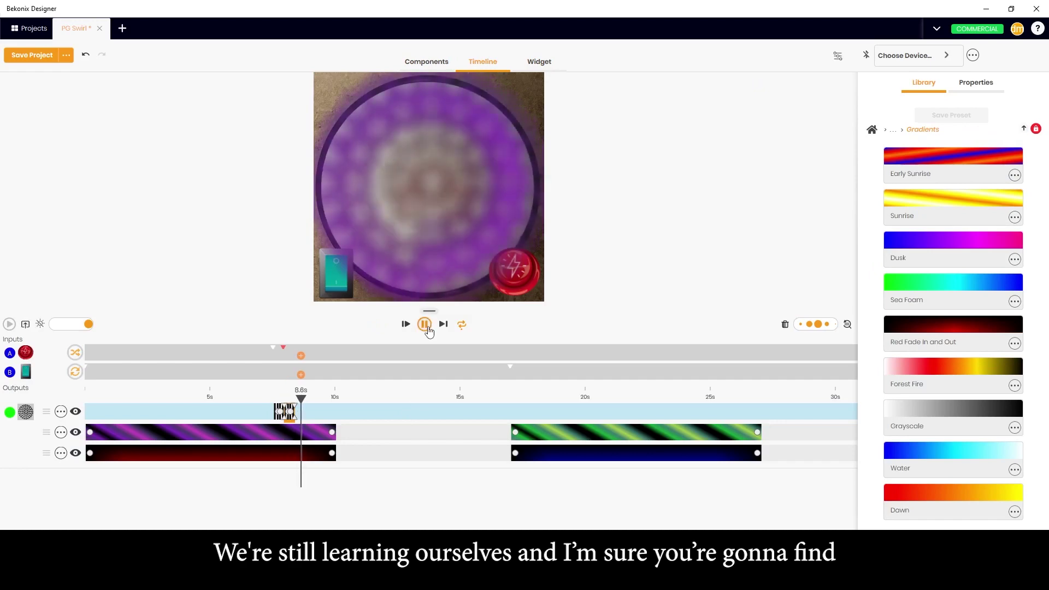
click(519, 273)
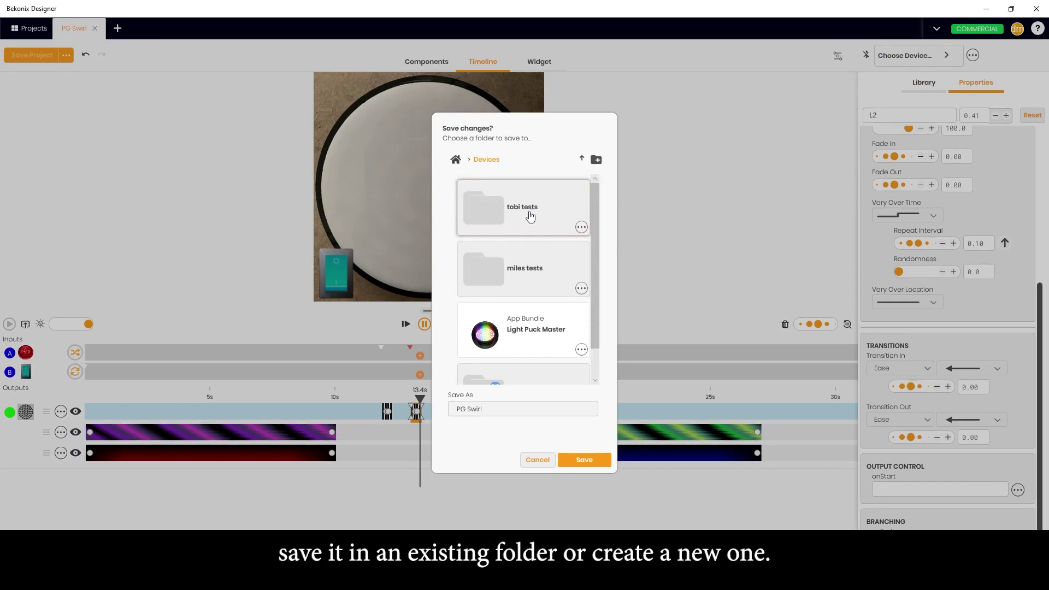
- Start a new folder named 2bi inside Devices for saving the PG Swirl project
click(595, 160)
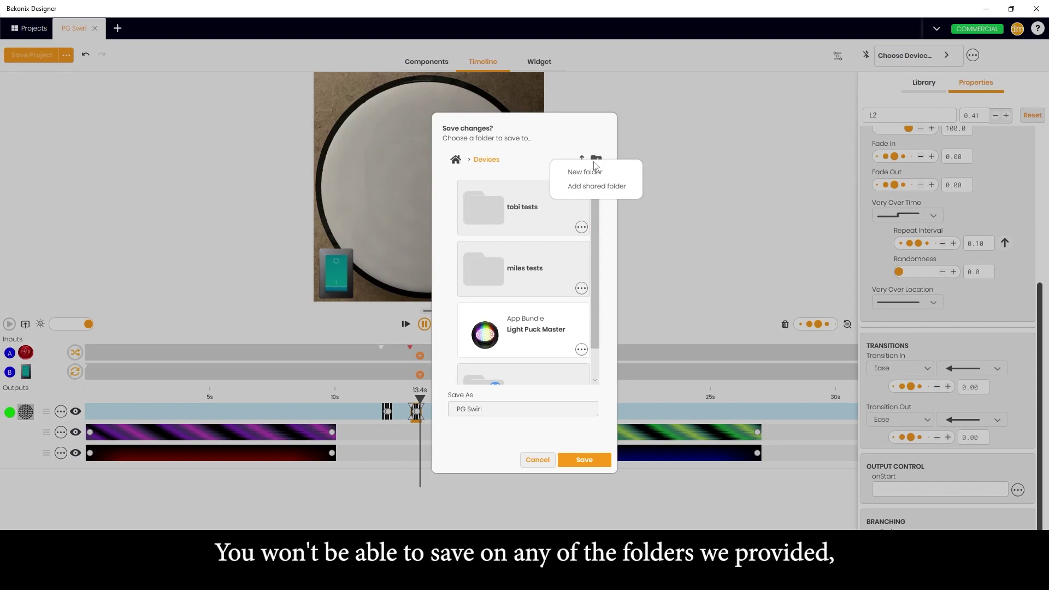
click(590, 173)
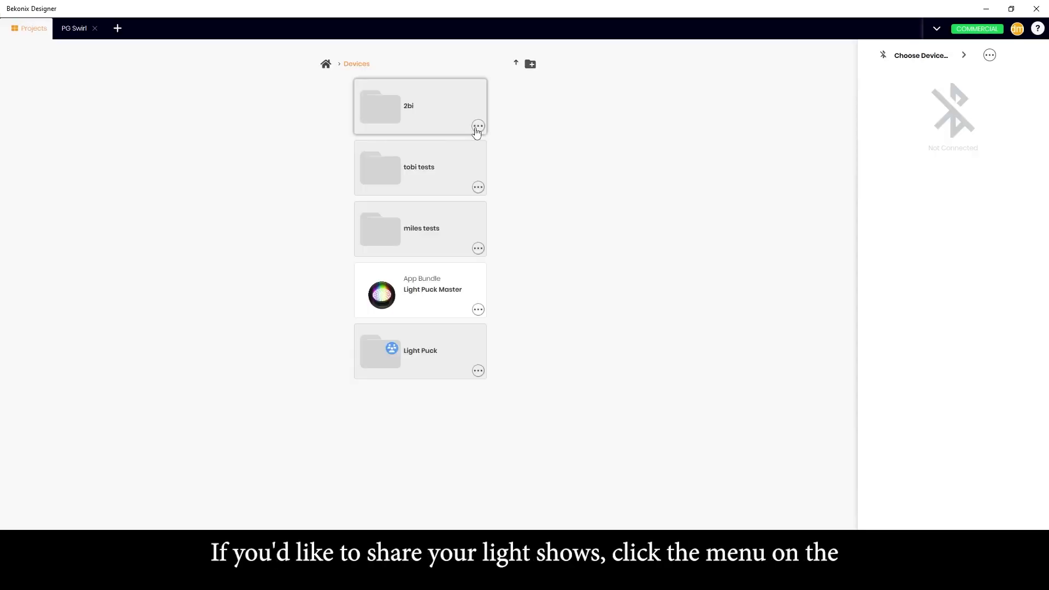
- Enable sharing on the 2bi folder to generate its share code
click(477, 127)
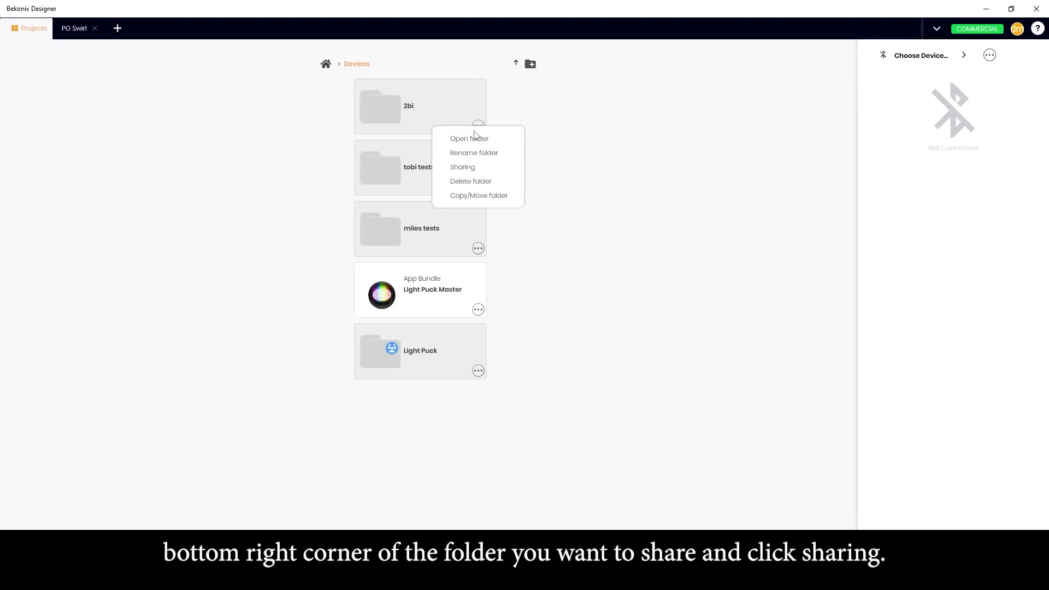
click(501, 174)
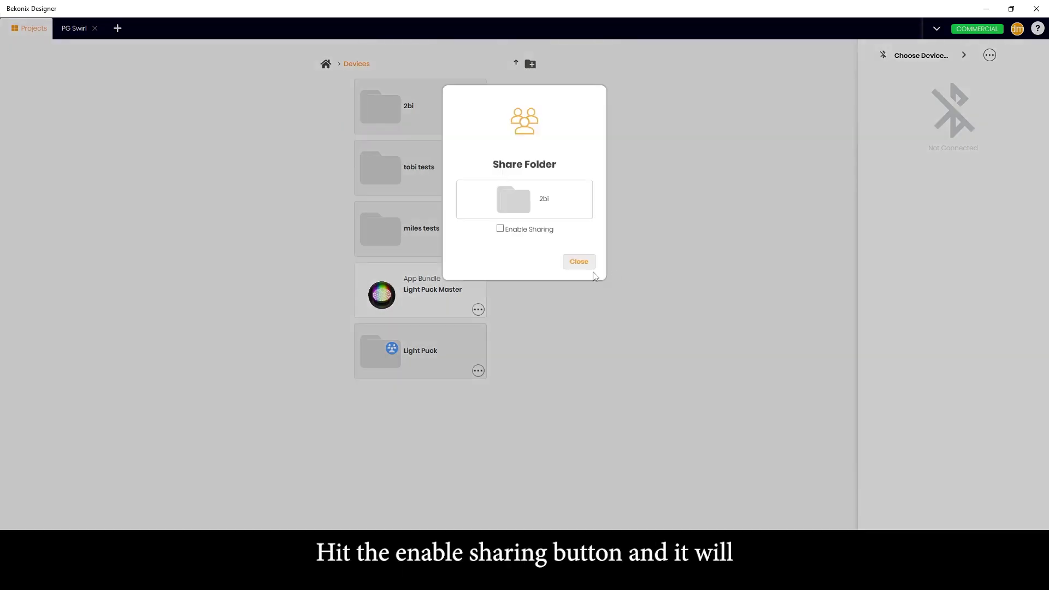
click(518, 228)
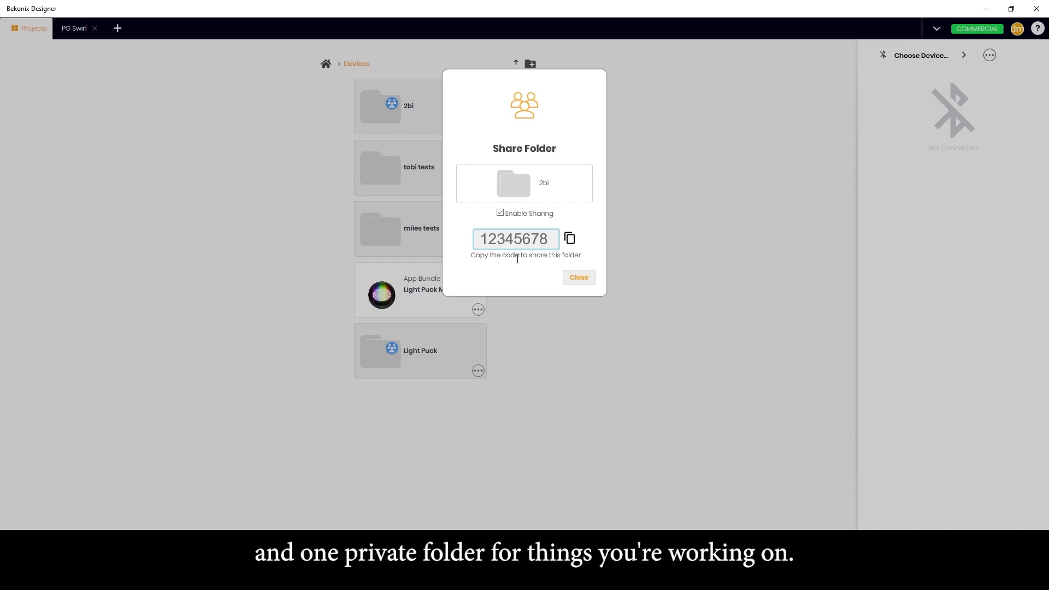
key(Escape)
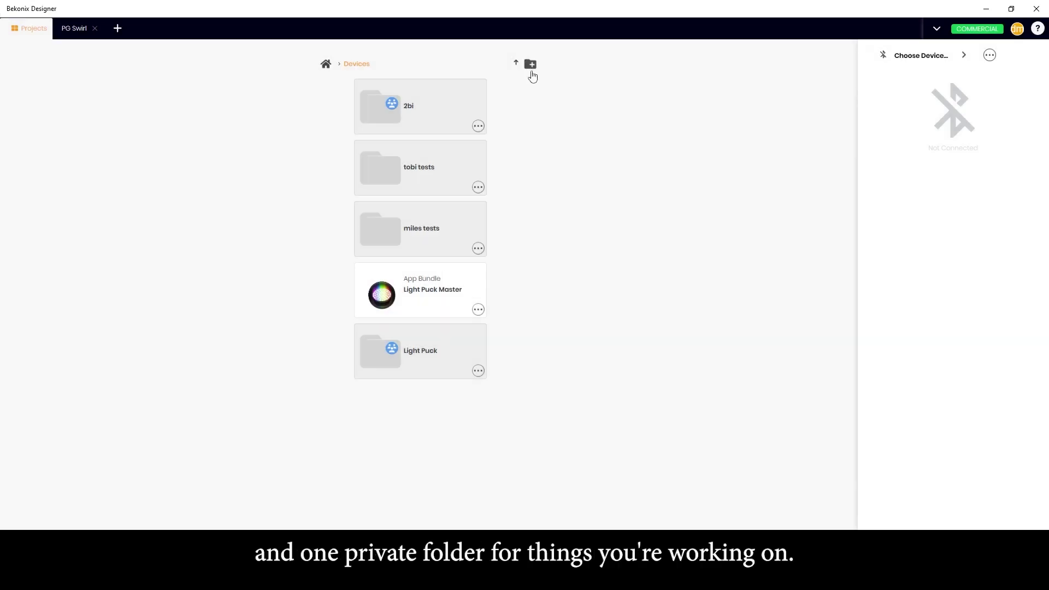
- Open the Add shared folder by invite code dialog, then cancel it
click(533, 68)
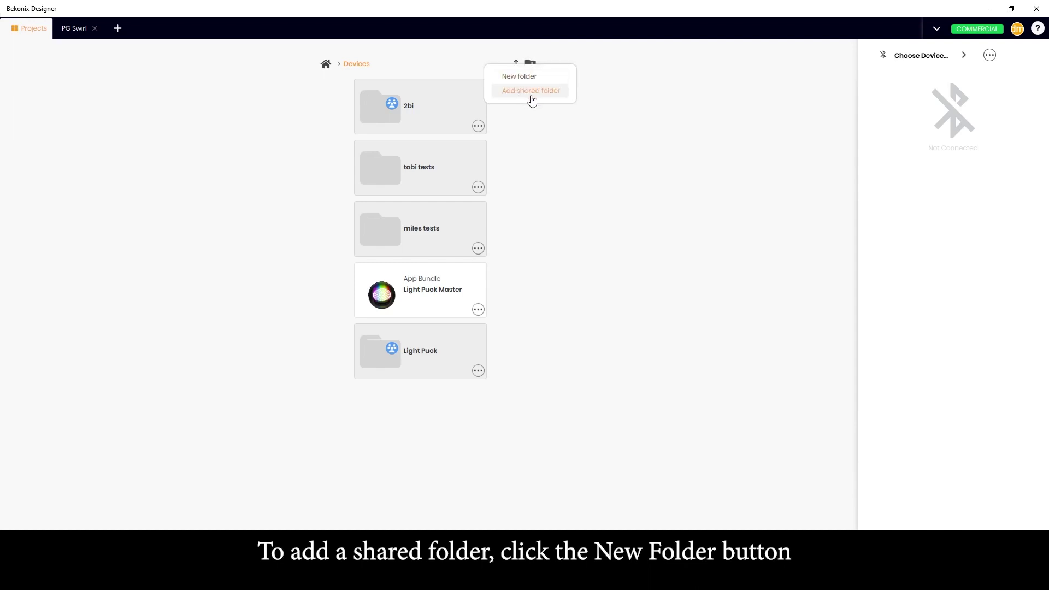
click(532, 92)
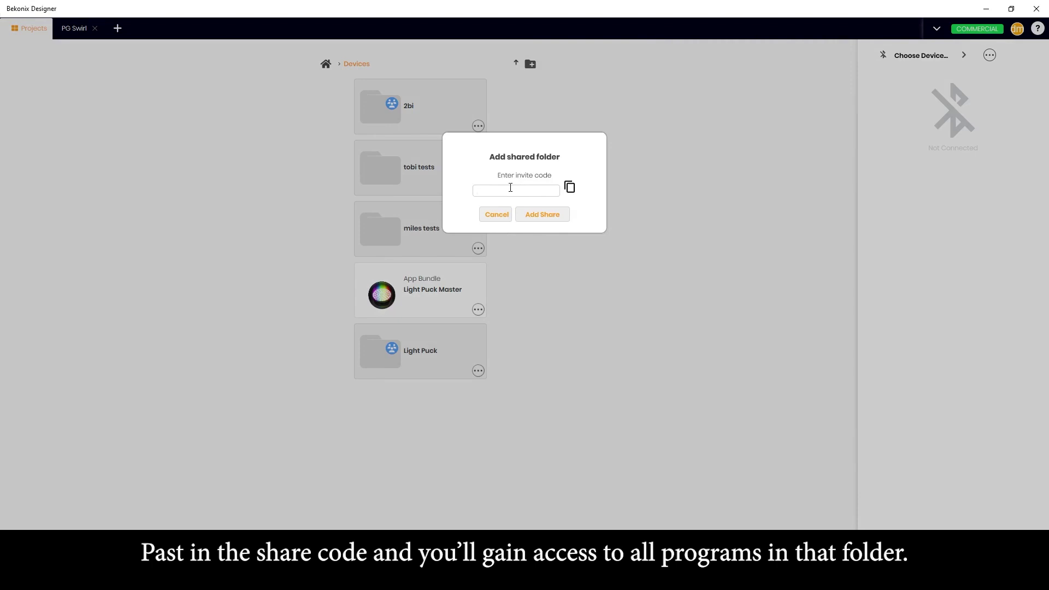
click(495, 216)
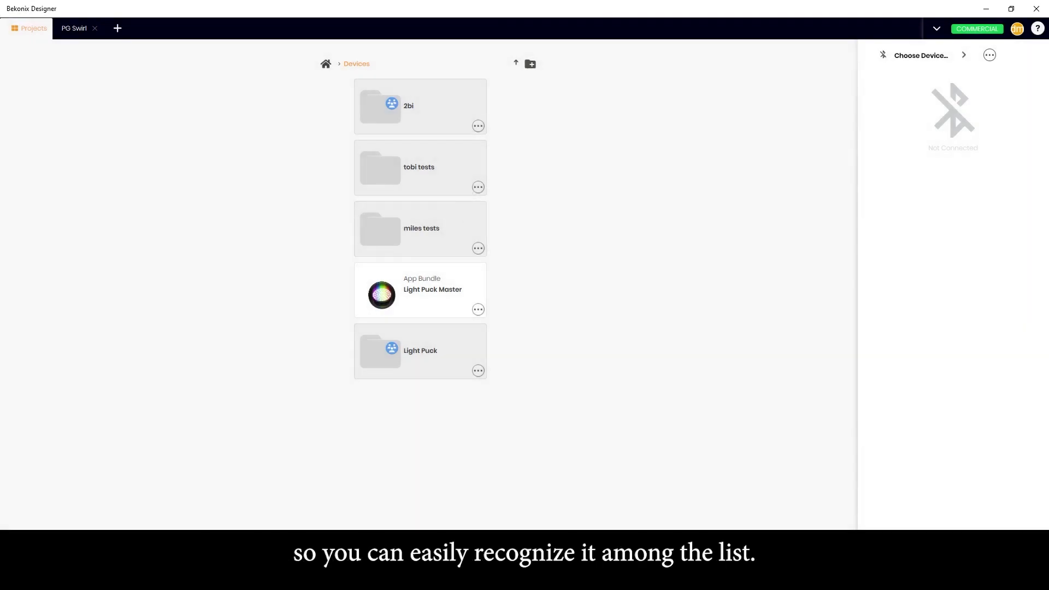